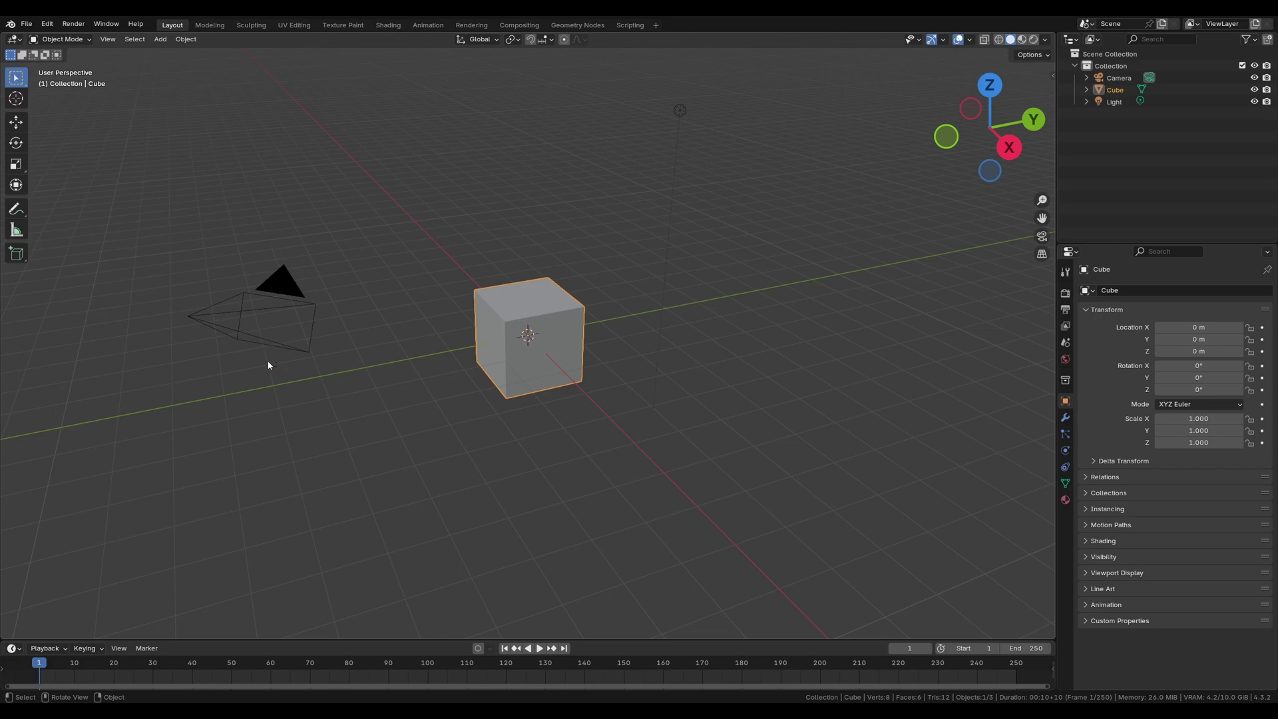
Box-select the camera, cube and light together in the viewport.
{"action": "left_click_drag", "start_coordinate": [850, 519], "coordinate": [183, 87]}
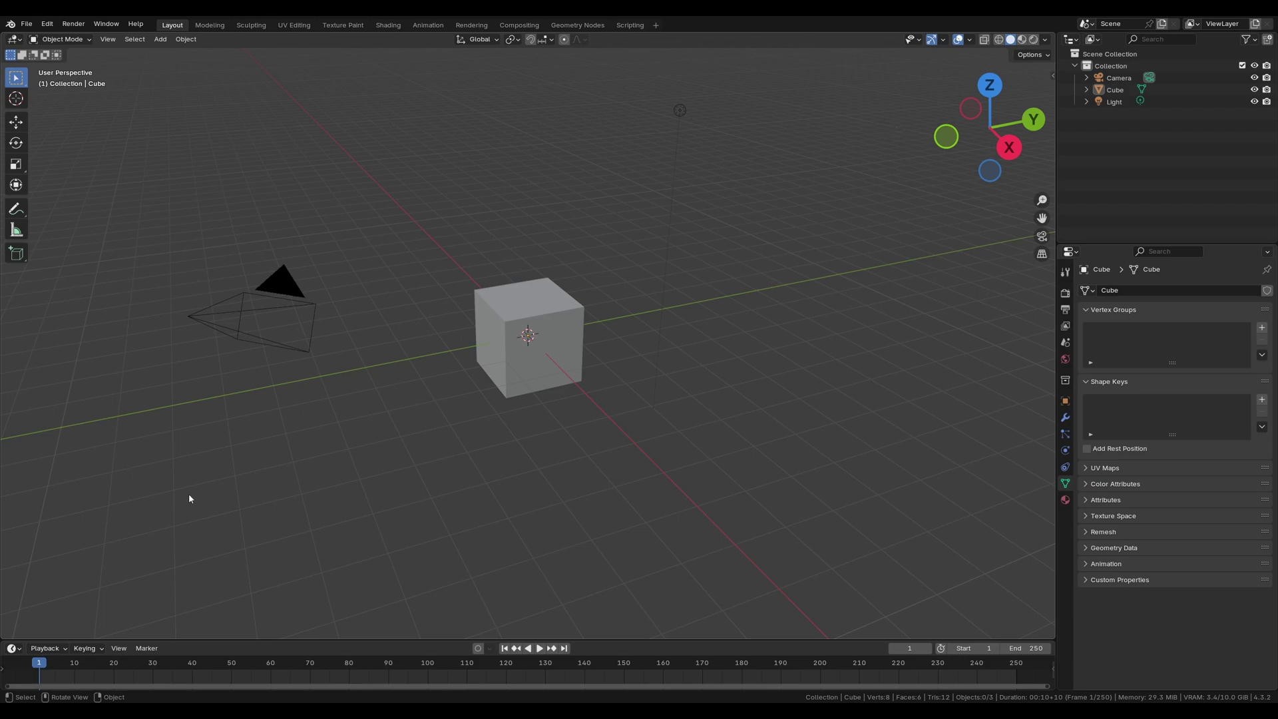
Select the light, cube and camera in turn, ending with only the cube selected.
{"action": "left_click", "coordinate": [676, 113]}
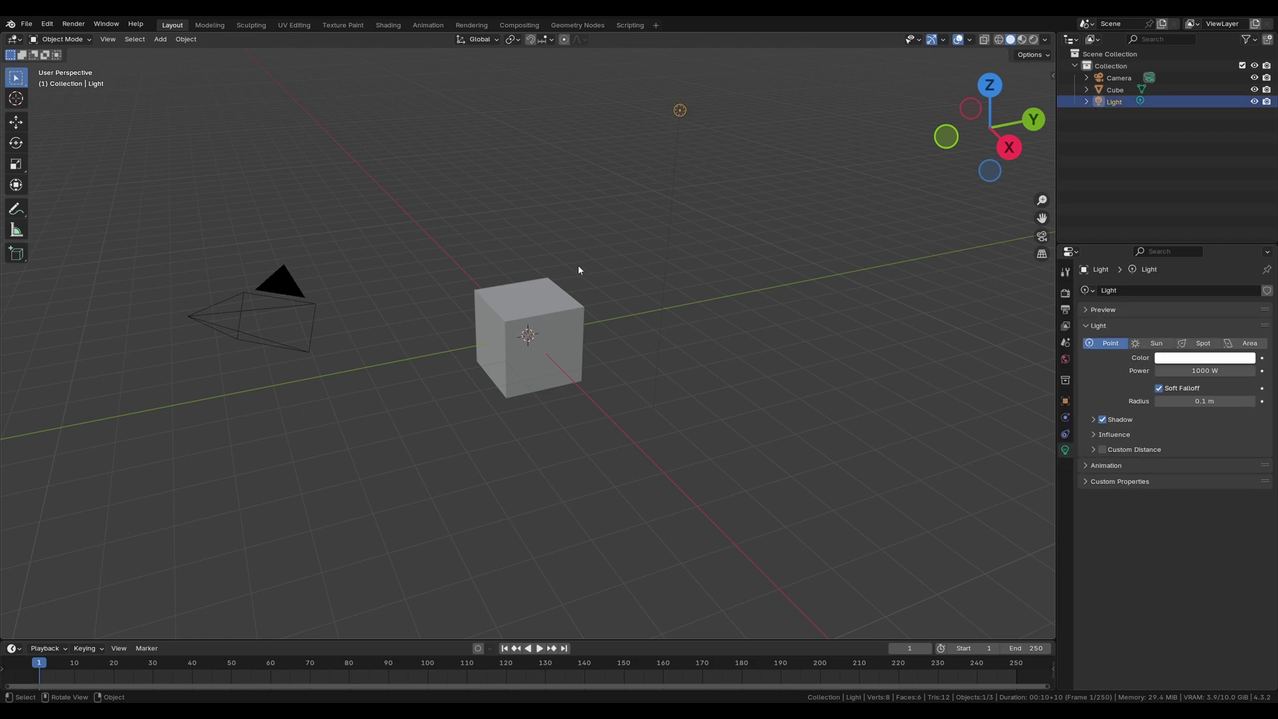
{"action": "left_click", "coordinate": [549, 361]}
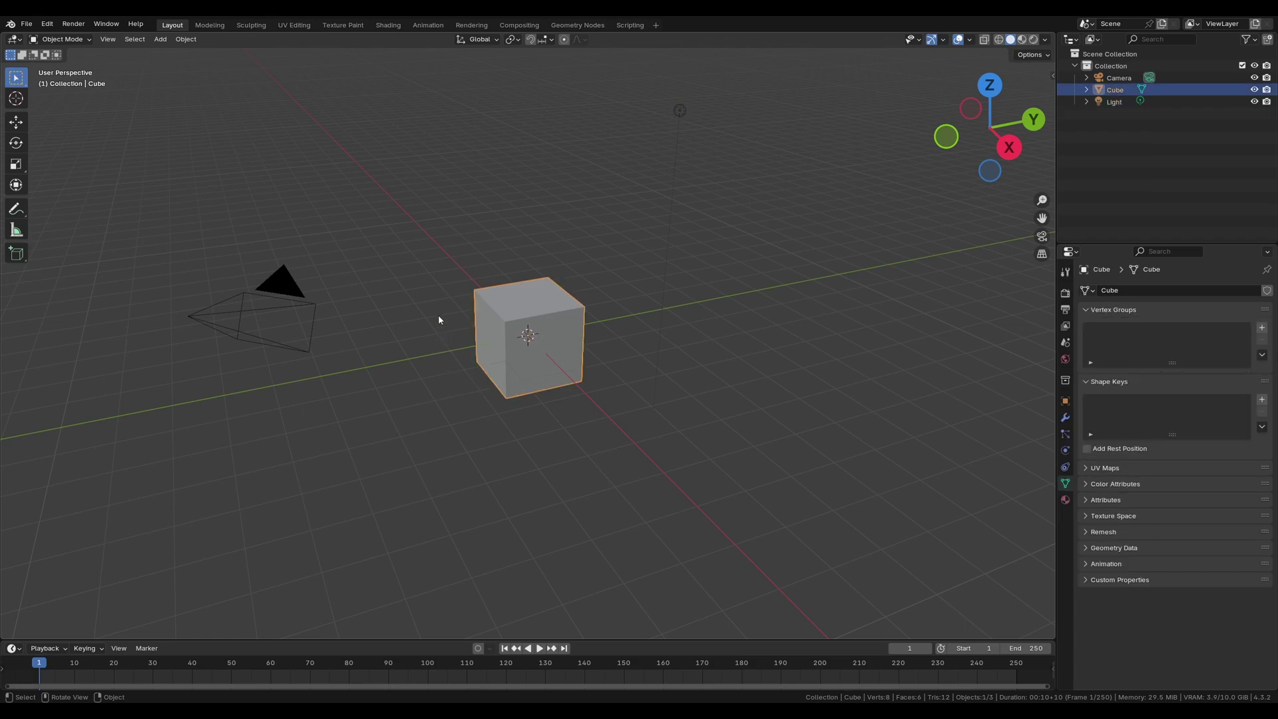
{"action": "left_click", "coordinate": [275, 284]}
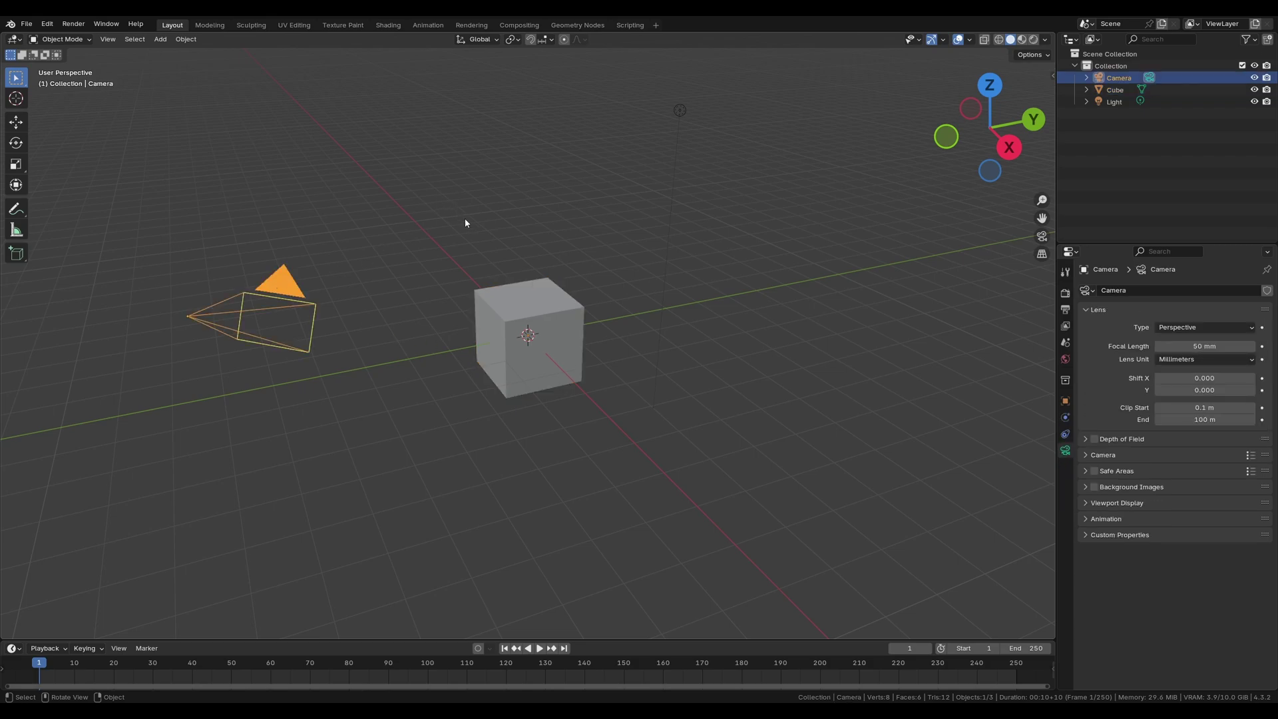
{"action": "left_click", "coordinate": [539, 304]}
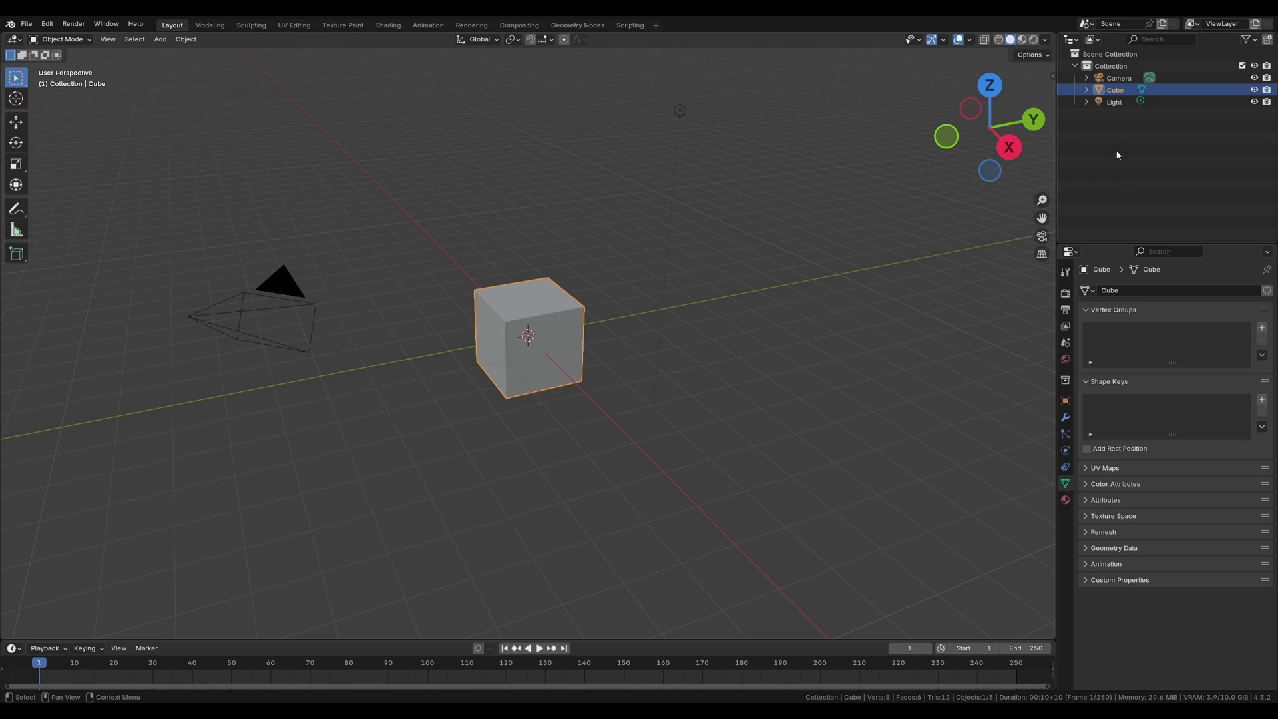
Expand Light, Cube and Camera in the Outliner, browse their data, and select the Cube mesh.
{"action": "left_click", "coordinate": [1085, 101]}
{"action": "left_click", "coordinate": [1086, 89]}
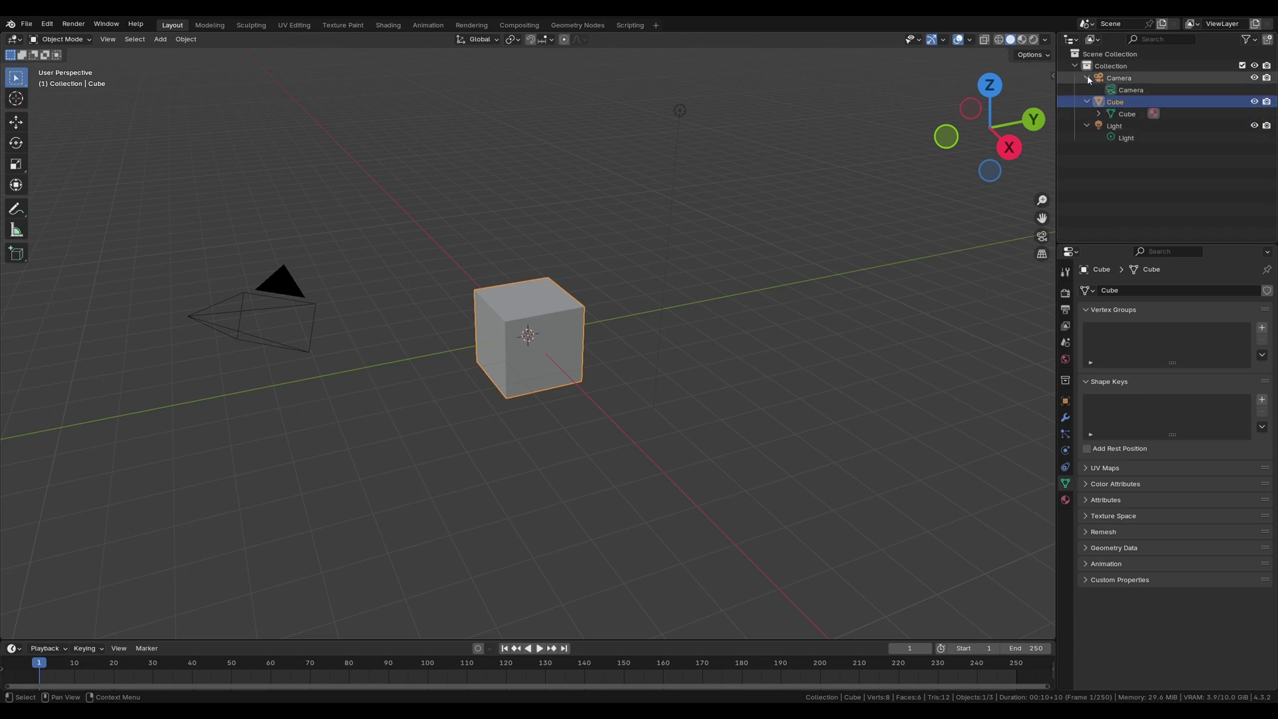
{"action": "left_click", "coordinate": [1102, 80]}
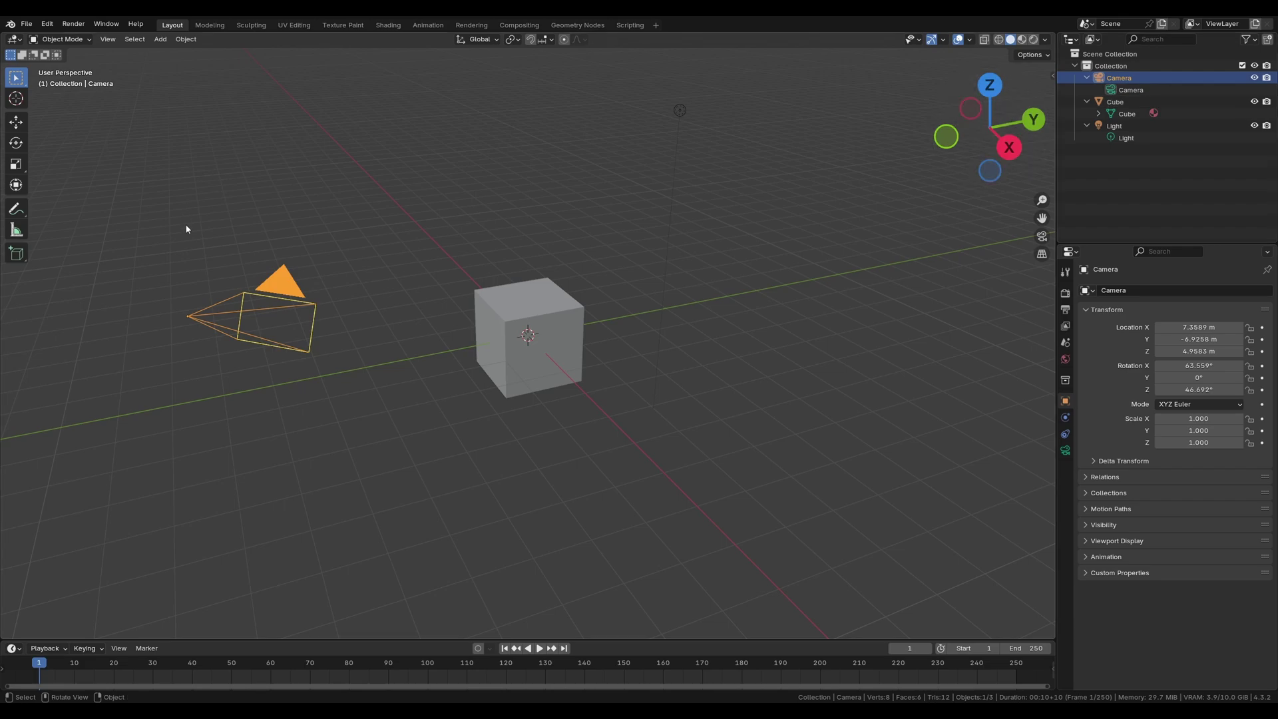
{"action": "left_click", "coordinate": [1114, 91]}
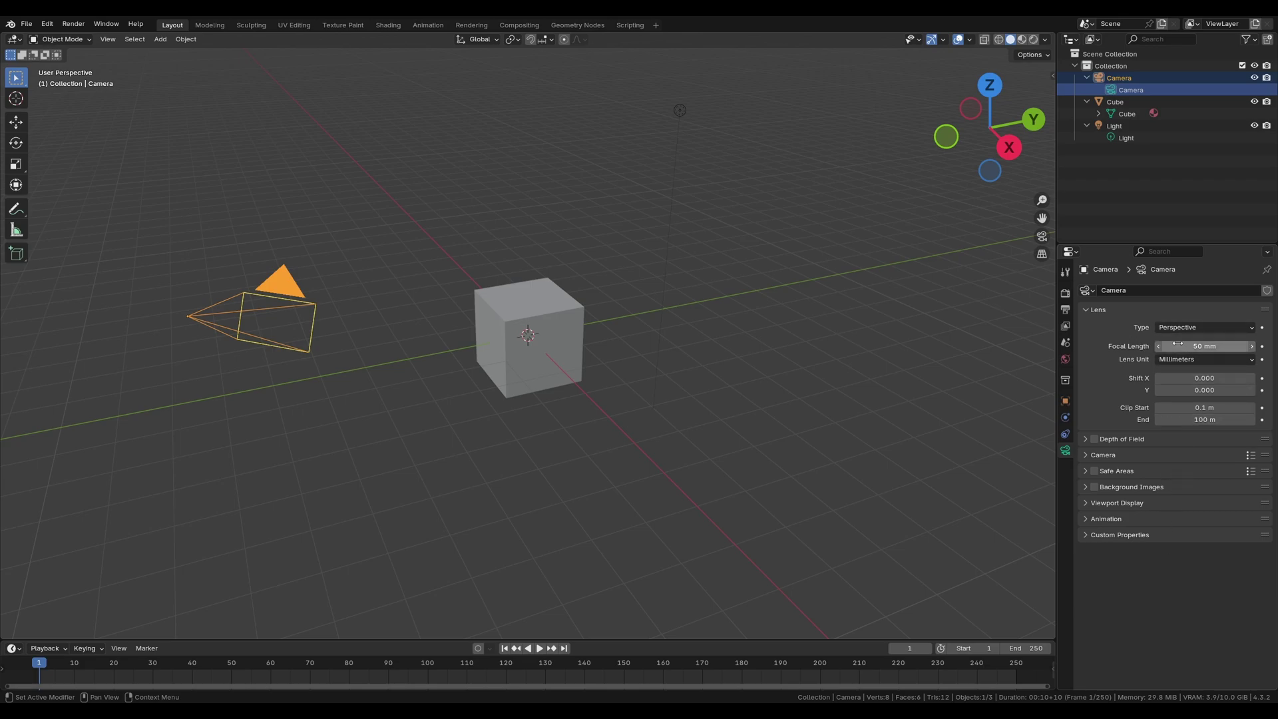
{"action": "left_click", "coordinate": [1108, 138]}
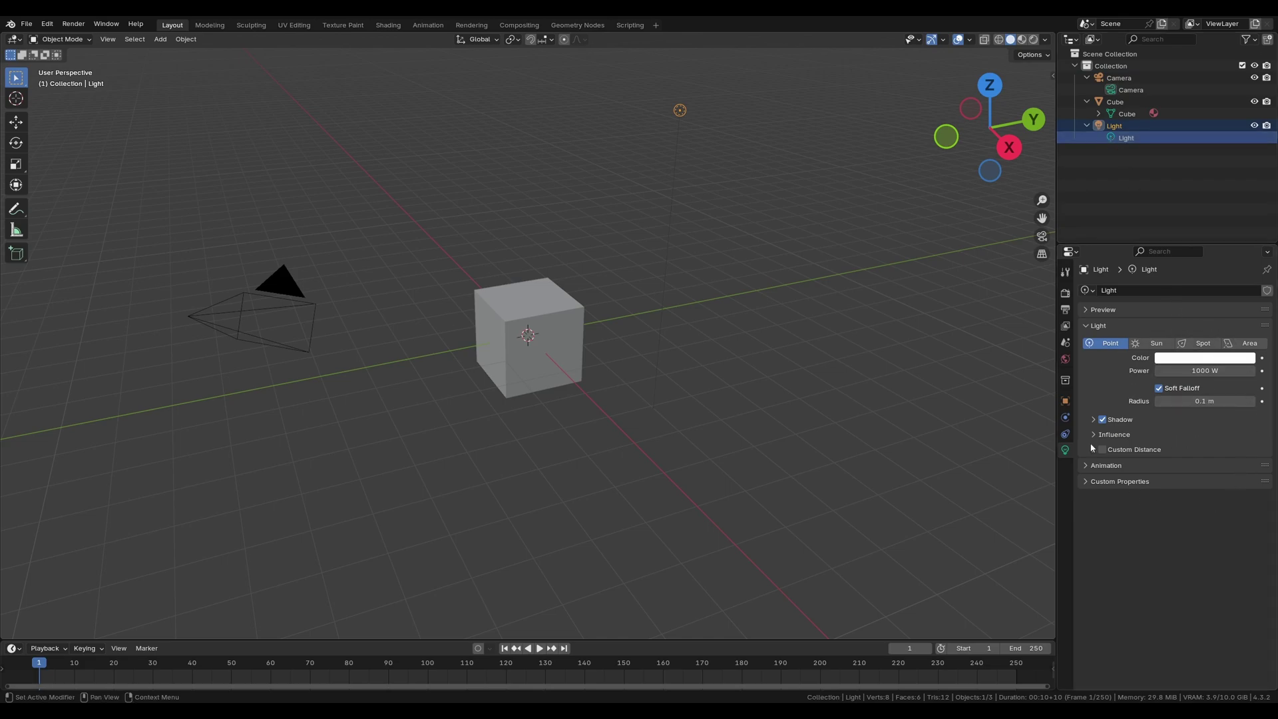
{"action": "left_click", "coordinate": [1111, 115]}
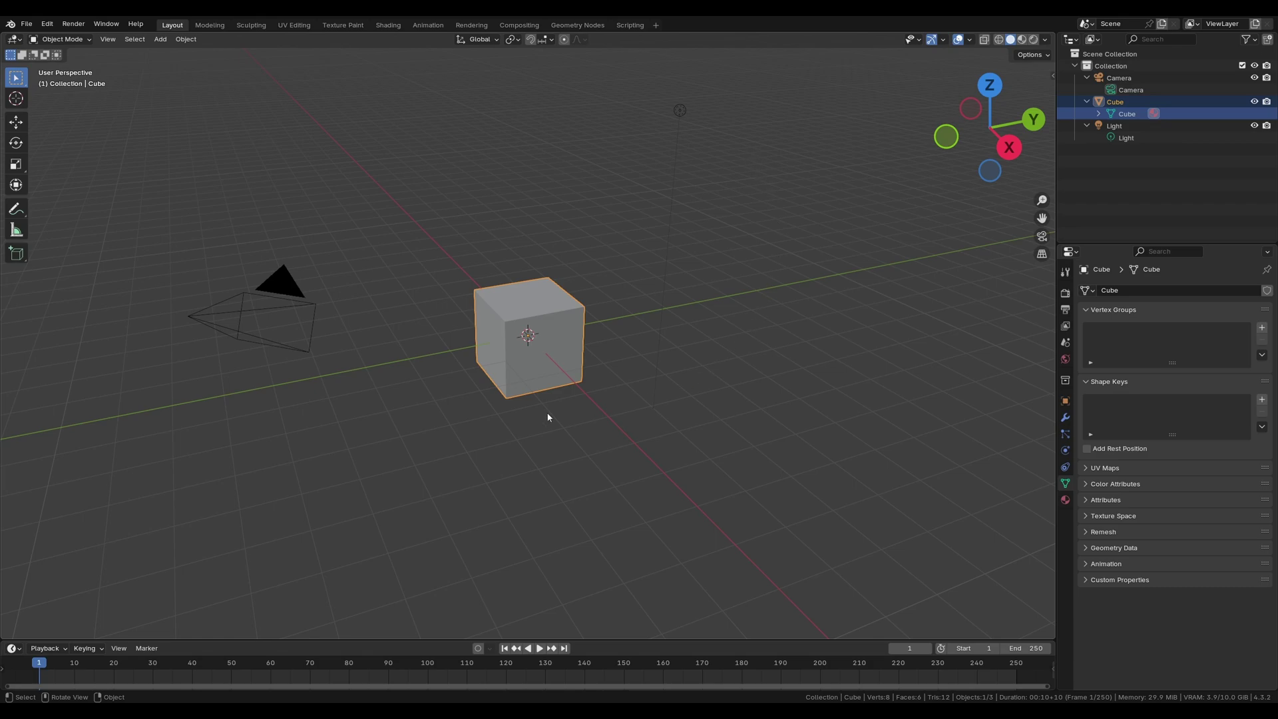
Deselect the cube, then orbit and pan the view slightly.
{"action": "left_click", "coordinate": [456, 420]}
{"action": "middle_click_drag", "start_coordinate": [457, 421], "coordinate": [599, 283]}
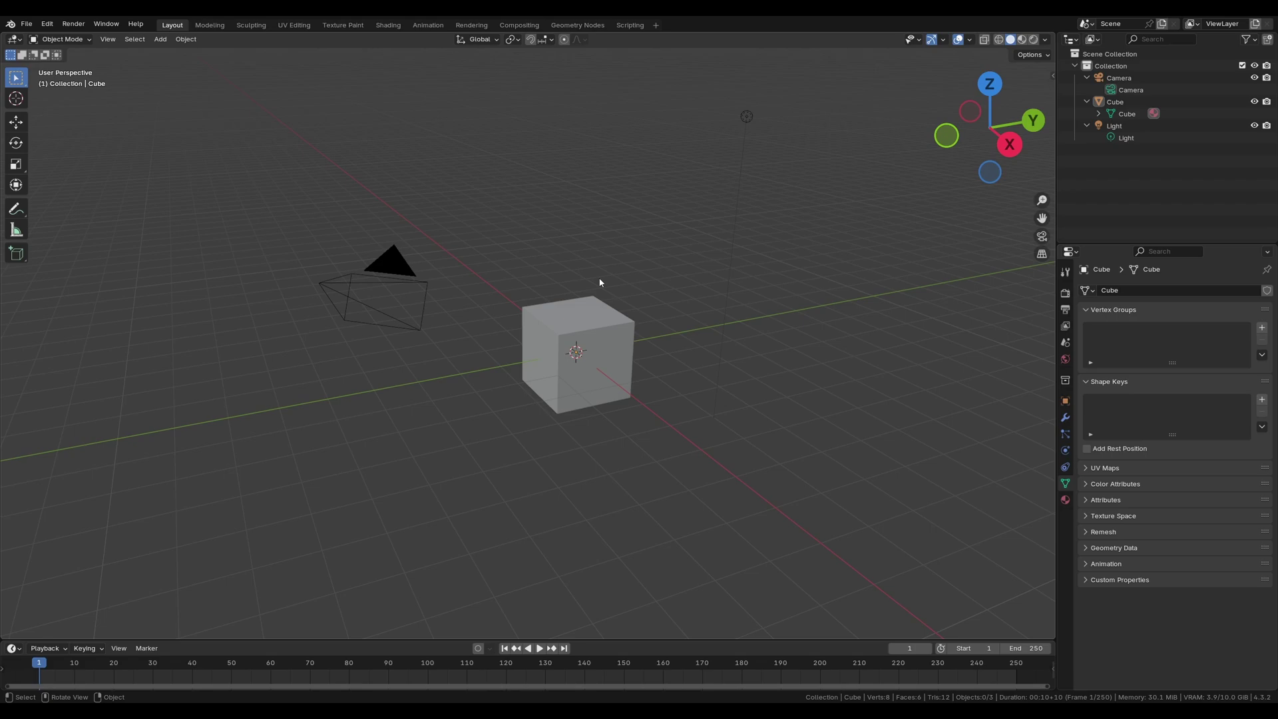
{"action": "mouse_move", "coordinate": [599, 282]}
{"action": "middle_mouse_down"}
{"action": "mouse_move", "coordinate": [684, 314]}
{"action": "mouse_move", "coordinate": [633, 360]}
{"action": "mouse_move", "coordinate": [438, 339]}
{"action": "mouse_move", "coordinate": [446, 219]}
{"action": "mouse_move", "coordinate": [509, 172]}
{"action": "mouse_move", "coordinate": [604, 203]}
{"action": "mouse_move", "coordinate": [612, 291]}
{"action": "mouse_move", "coordinate": [587, 284]}
{"action": "middle_mouse_up"}
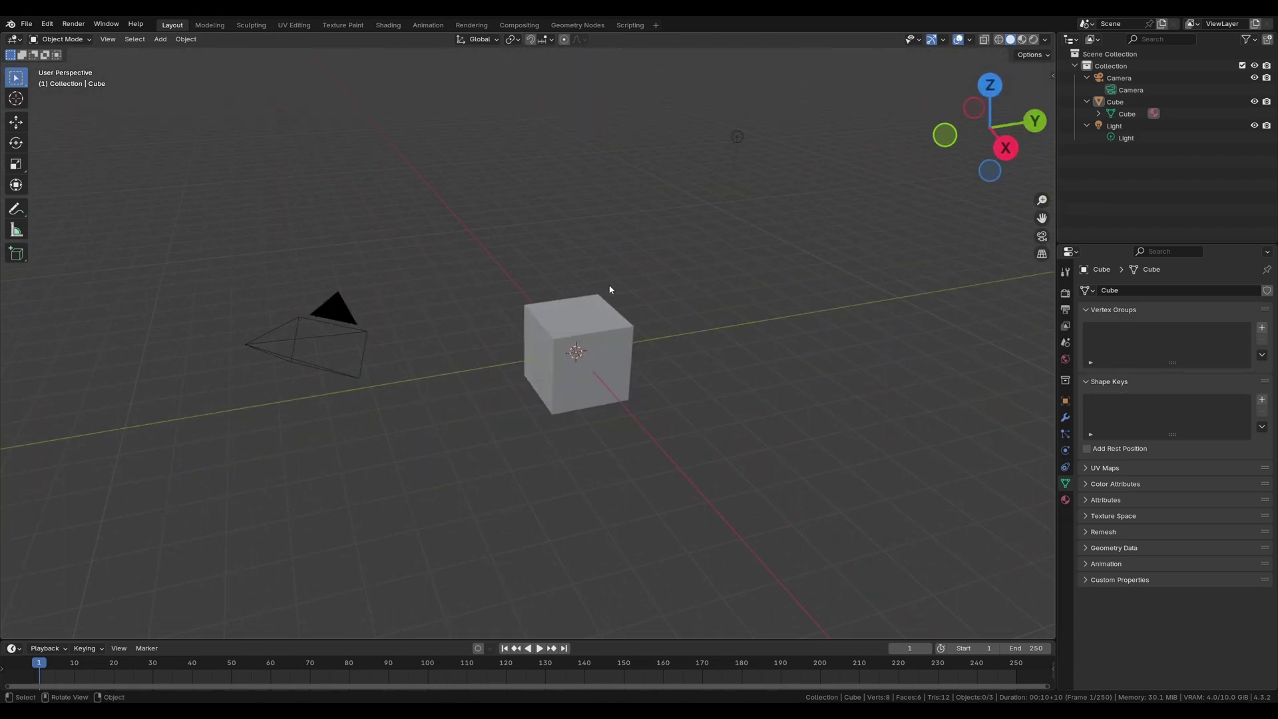
{"action": "key", "text": "shift"}
{"action": "mouse_move", "coordinate": [630, 243]}
{"action": "middle_mouse_down", "text": "shift"}
{"action": "mouse_move", "coordinate": [531, 217]}
{"action": "mouse_move", "coordinate": [308, 203]}
{"action": "mouse_move", "coordinate": [722, 189]}
{"action": "mouse_move", "coordinate": [912, 205]}
{"action": "mouse_move", "coordinate": [863, 385]}
{"action": "mouse_move", "coordinate": [579, 434]}
{"action": "mouse_move", "coordinate": [388, 294]}
{"action": "mouse_move", "coordinate": [589, 173]}
{"action": "mouse_move", "coordinate": [675, 240]}
{"action": "mouse_move", "coordinate": [632, 256]}
{"action": "middle_mouse_up", "text": "shift"}
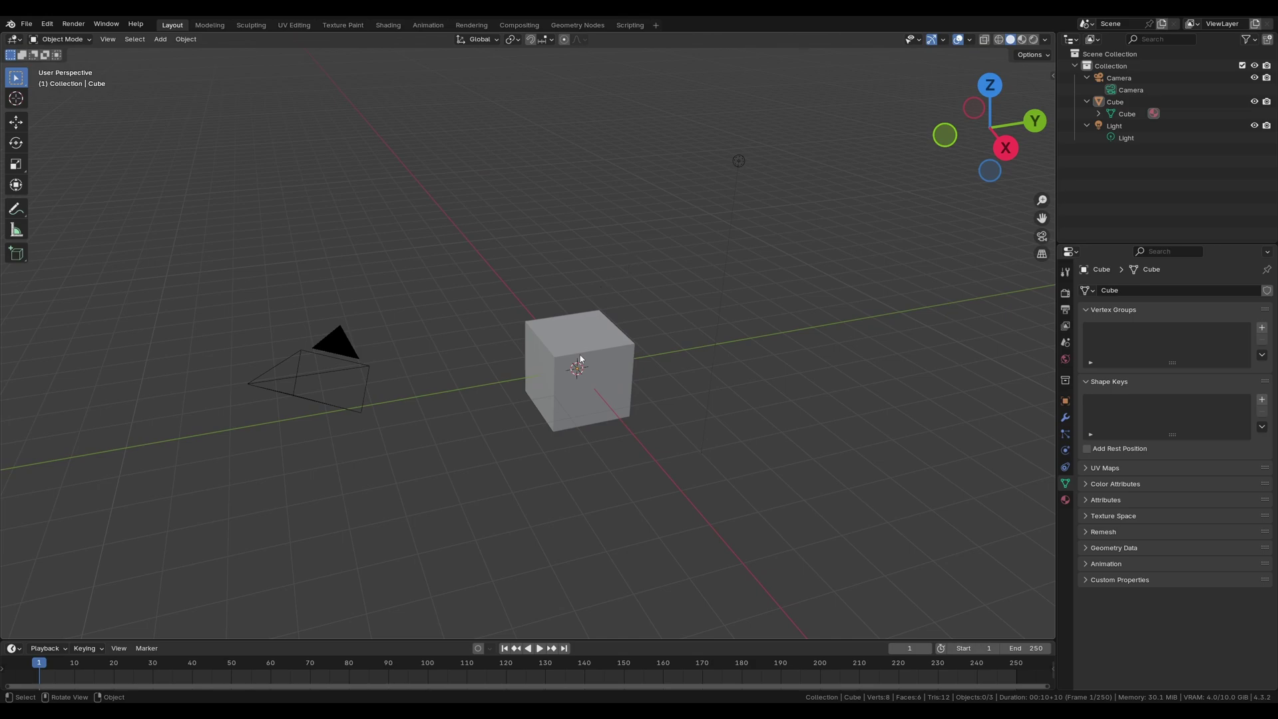
Zoom the viewport out and back in on the scene.
{"action": "scroll", "coordinate": [580, 358], "scroll_direction": "down", "scroll_amount": 5}
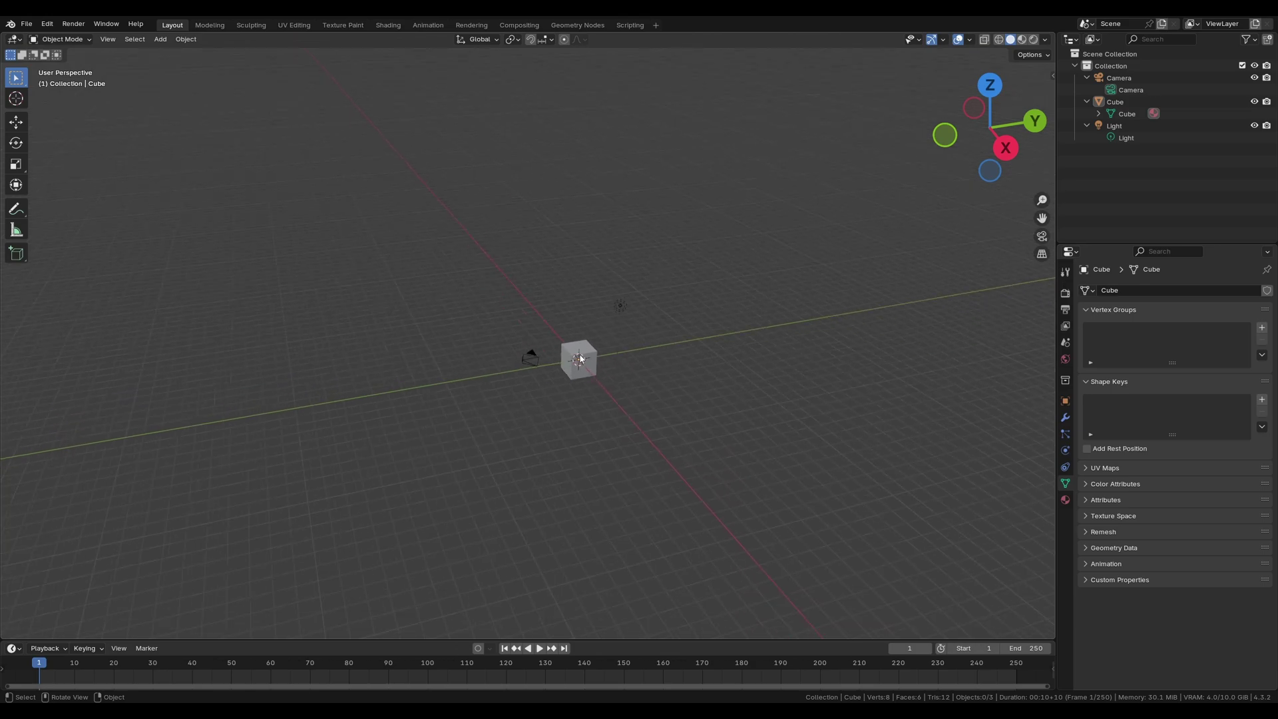
{"action": "scroll", "coordinate": [584, 366], "scroll_direction": "up", "scroll_amount": 2}
{"action": "scroll", "coordinate": [543, 304], "scroll_direction": "up", "scroll_amount": 4}
{"action": "scroll", "coordinate": [576, 348], "scroll_direction": "up", "scroll_amount": 2}
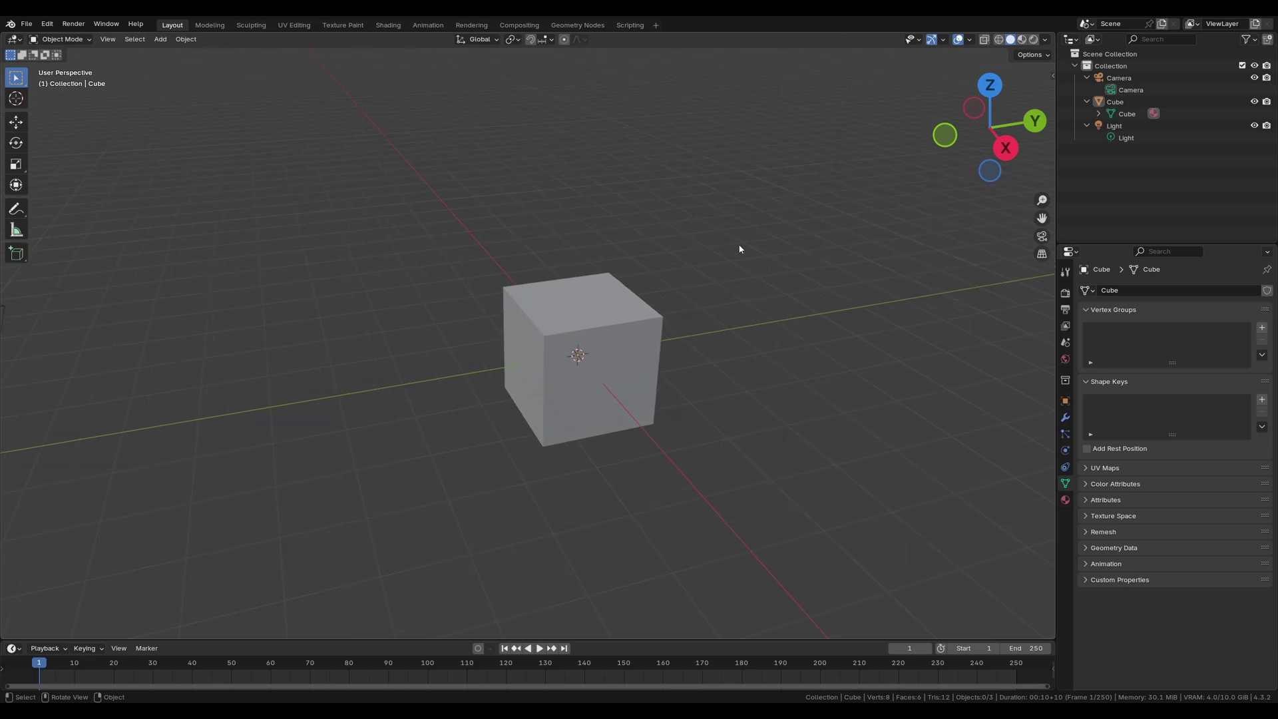
{"action": "scroll", "coordinate": [612, 271], "scroll_direction": "down", "scroll_amount": 2}
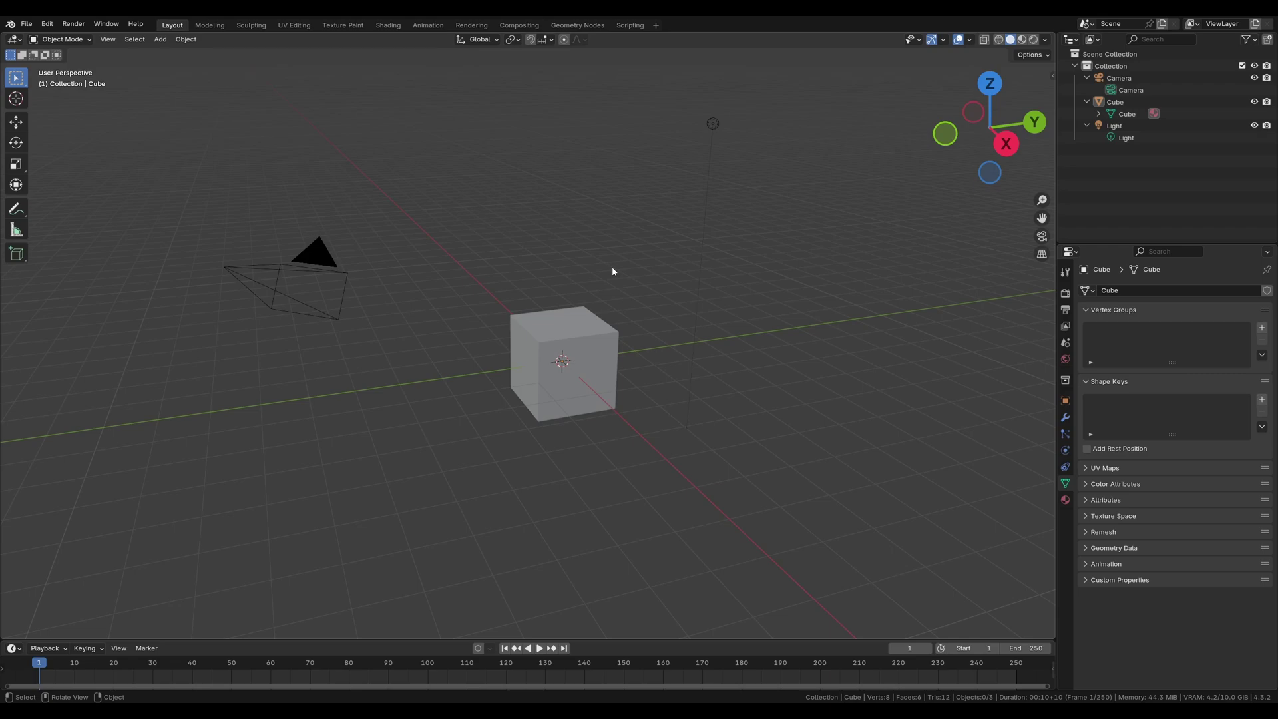
{"action": "left_click", "coordinate": [575, 320]}
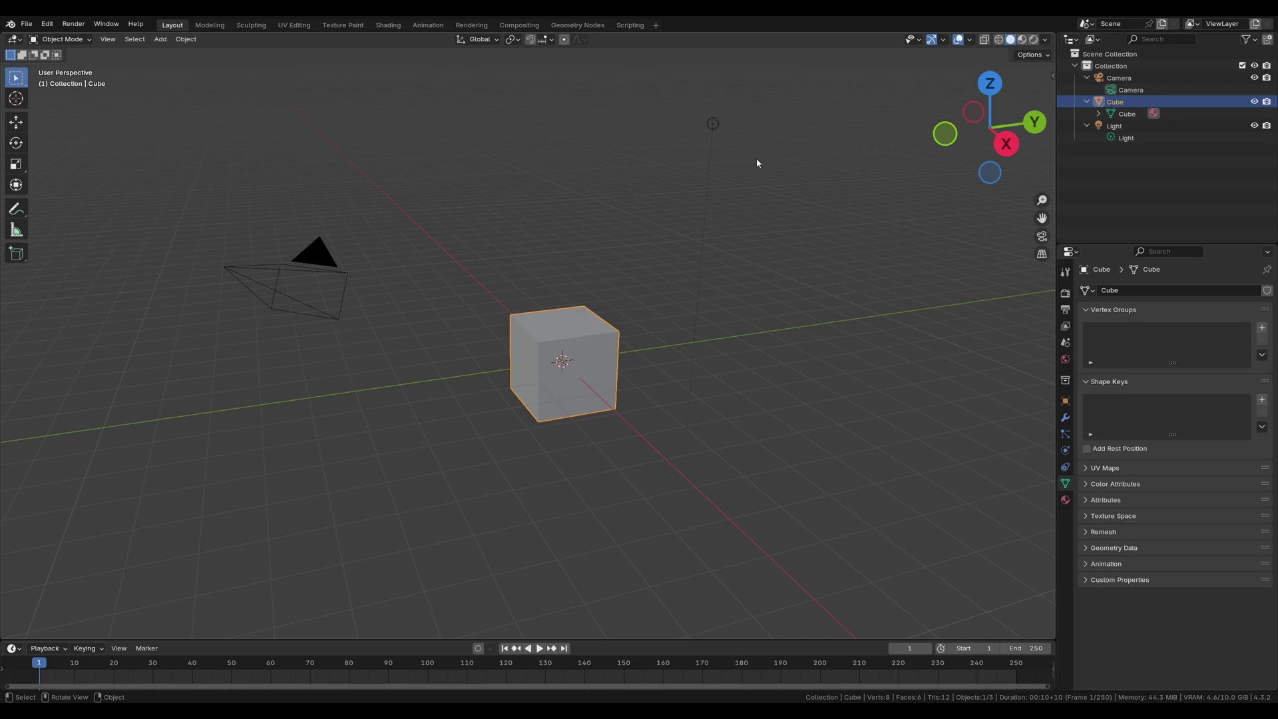
{"action": "left_click_drag", "start_coordinate": [891, 85], "coordinate": [142, 496]}
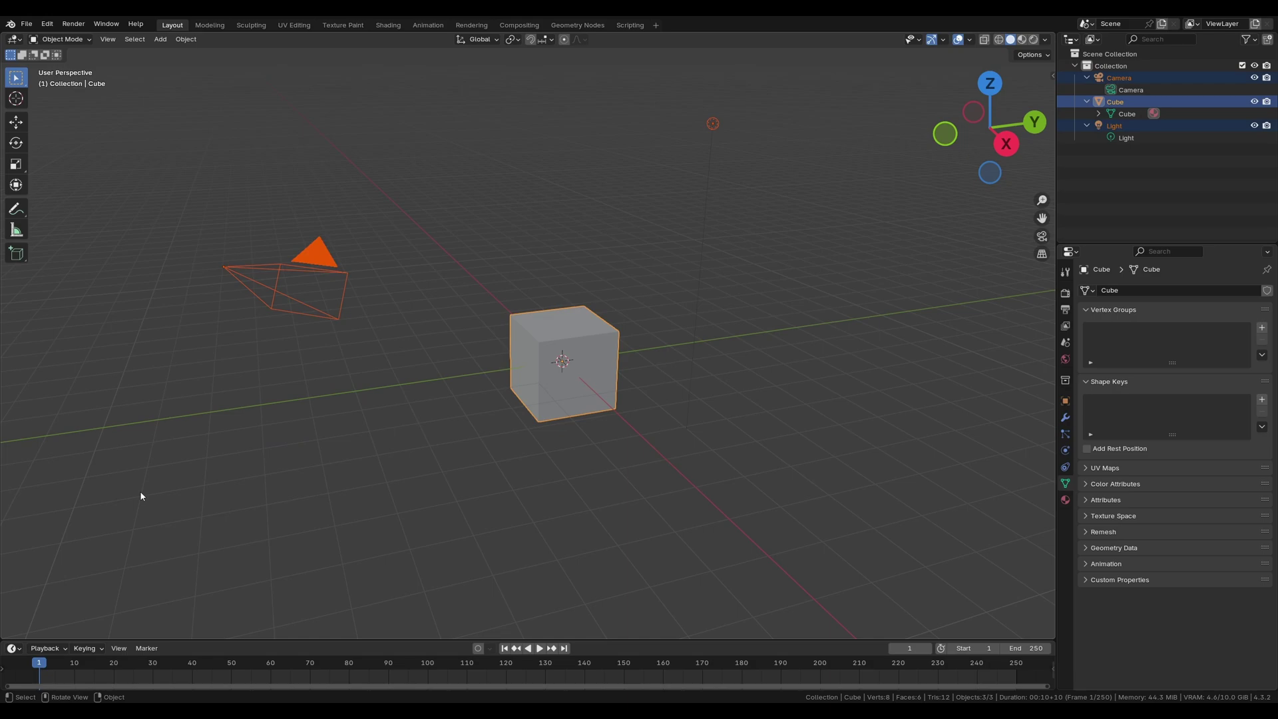
{"action": "left_click", "coordinate": [573, 331]}
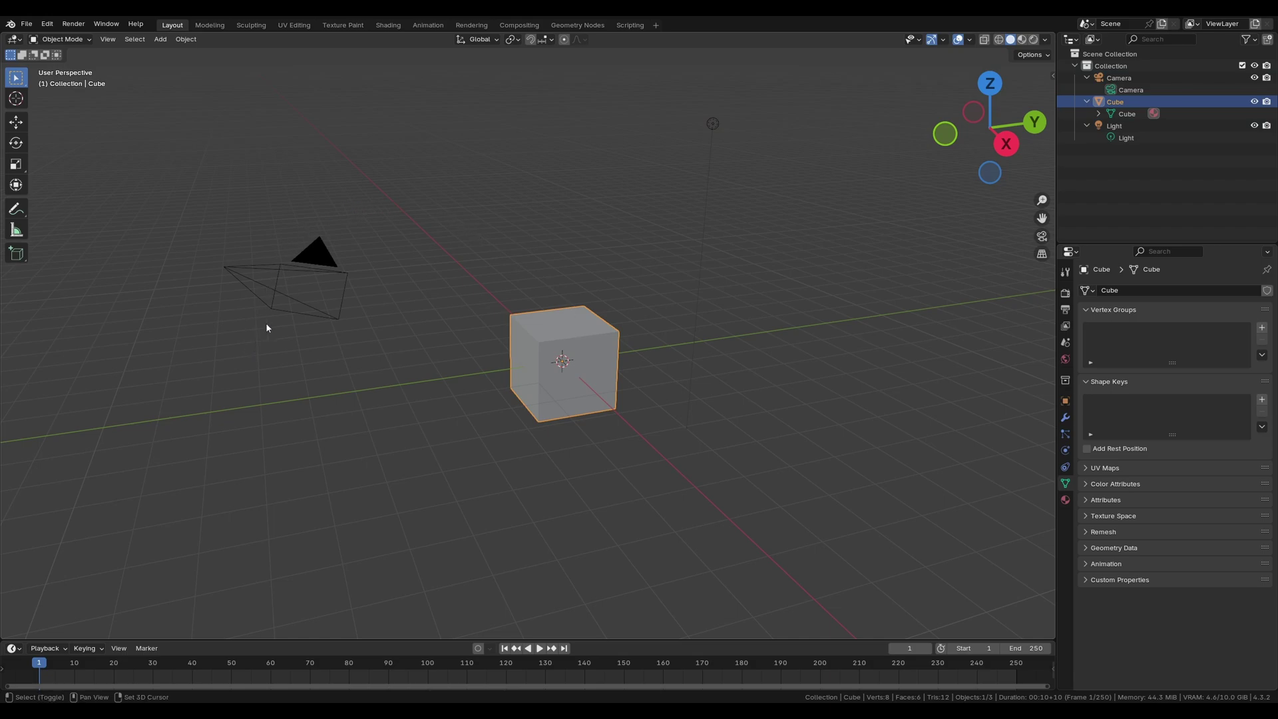
{"action": "left_click", "coordinate": [315, 265], "text": "shift"}
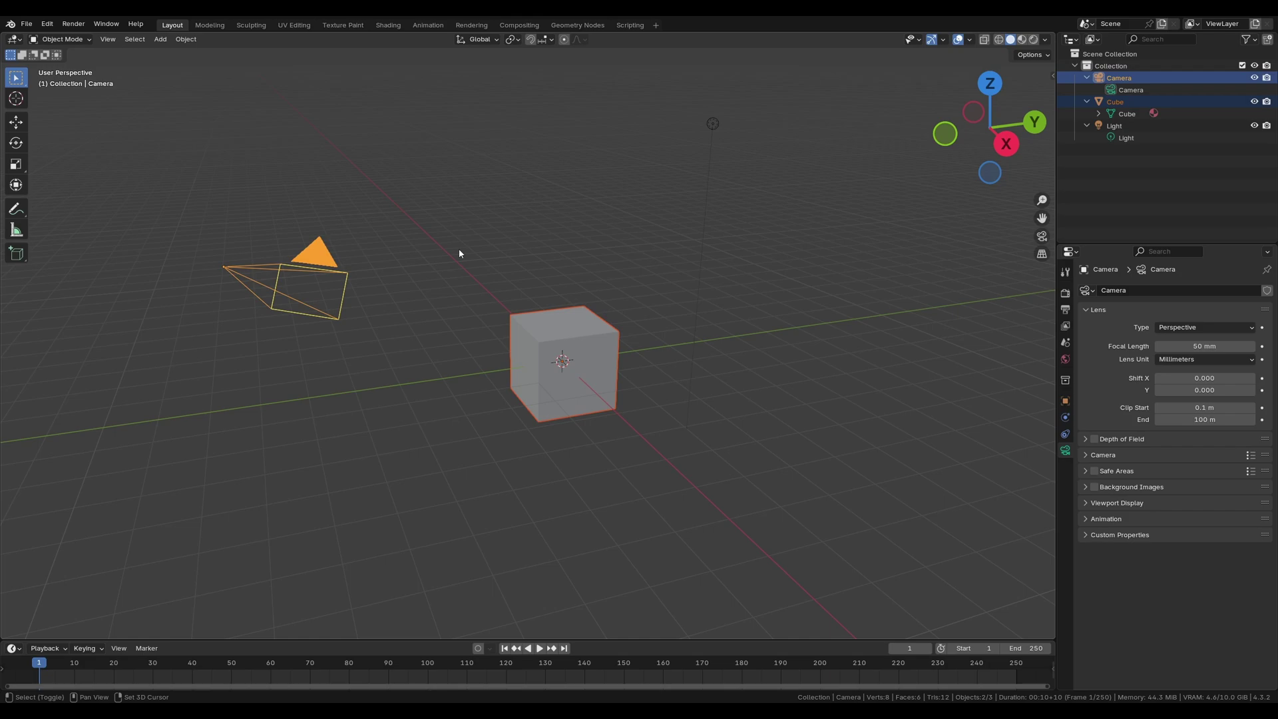
{"action": "left_click", "coordinate": [716, 121], "text": "shift"}
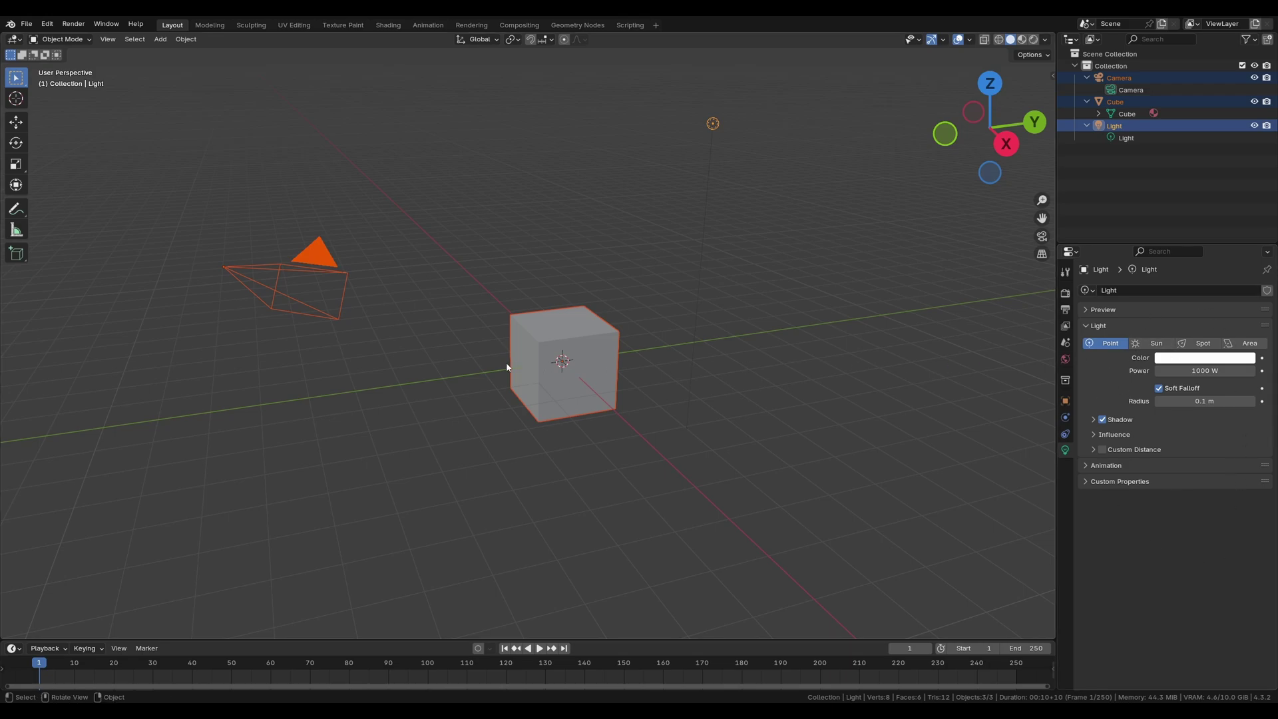
{"action": "left_click", "coordinate": [543, 332]}
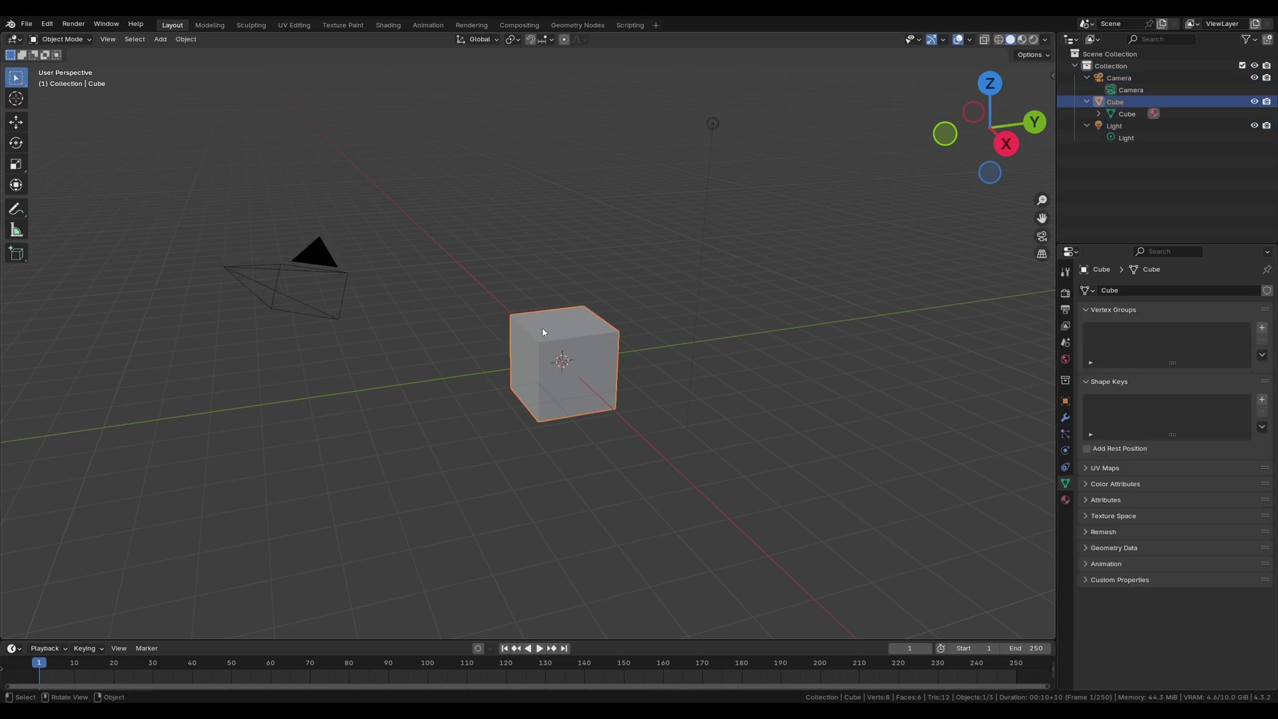
{"action": "key", "text": "ctrl"}
{"action": "key", "text": "ctrl+i"}
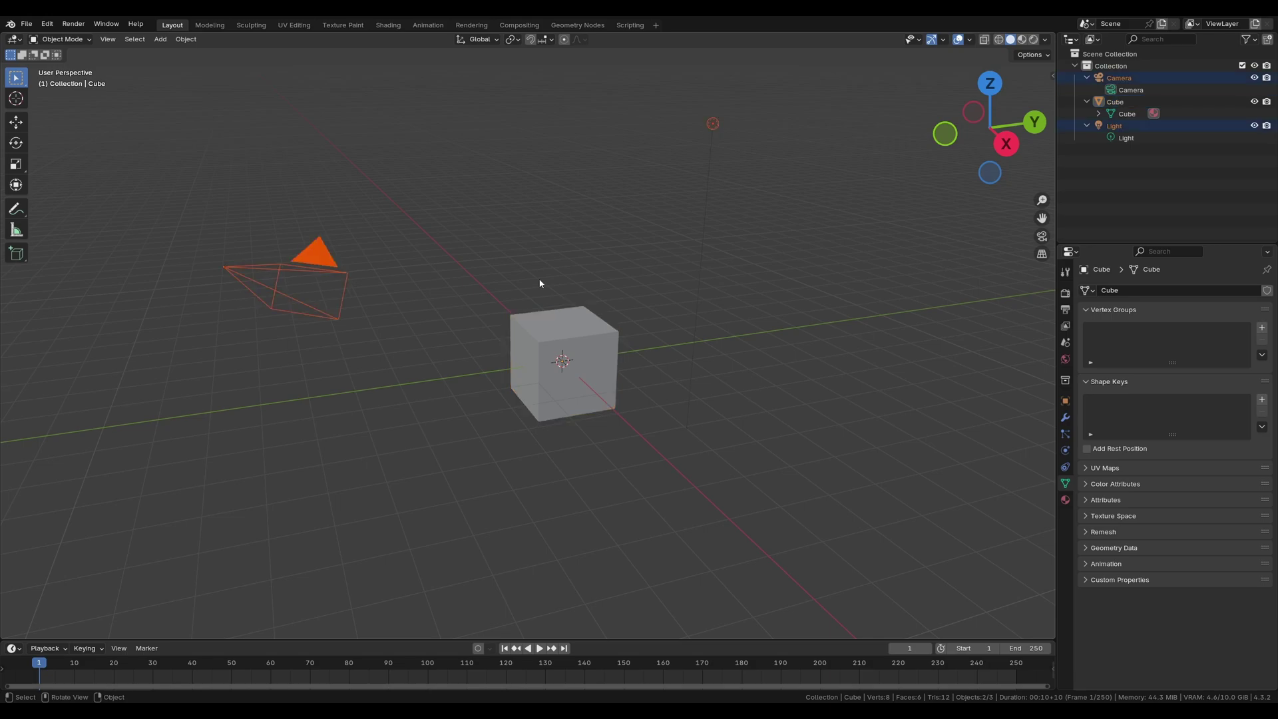
{"action": "key", "text": "ctrl"}
{"action": "key", "text": "ctrl+i"}
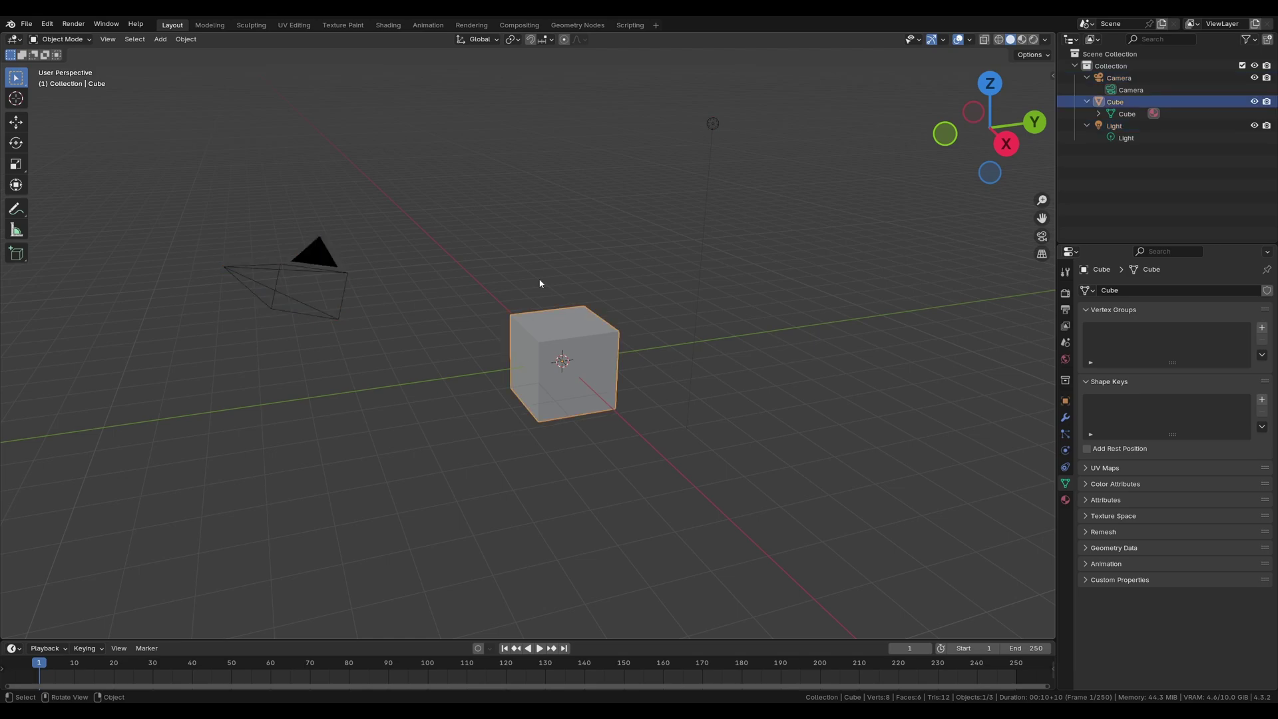
{"action": "key", "text": "a"}
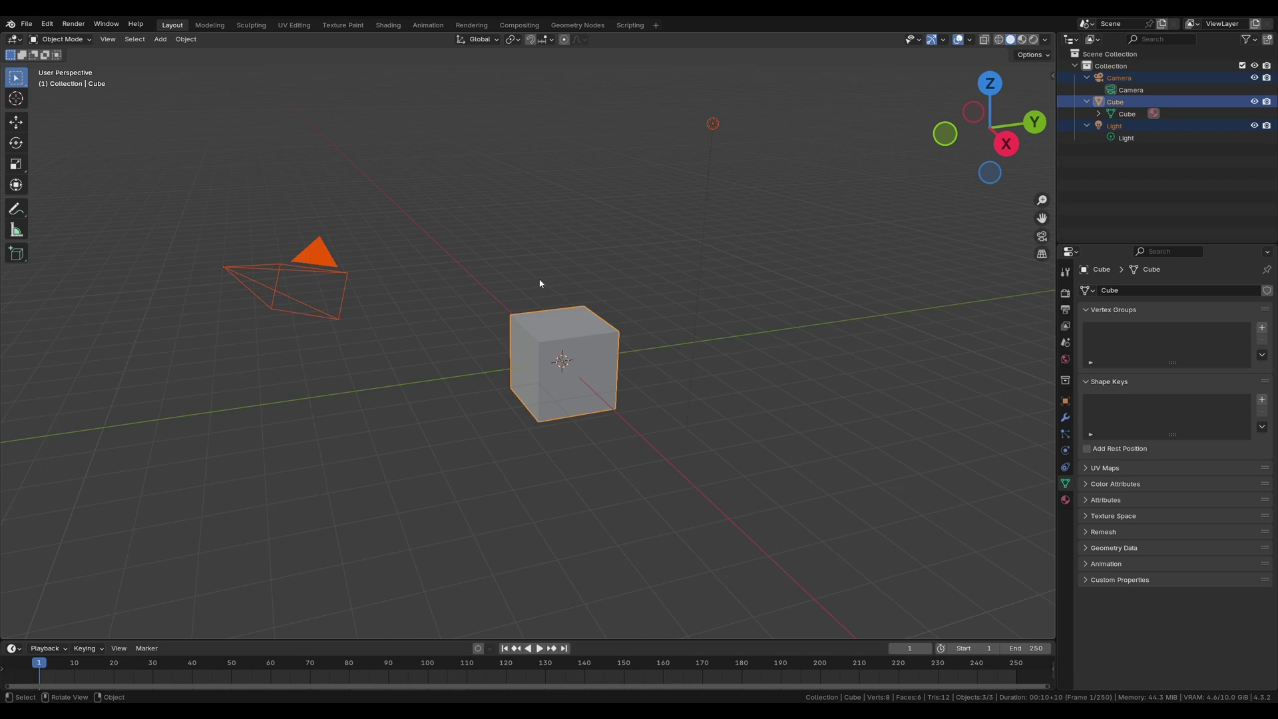
{"action": "key", "text": "alt"}
{"action": "key", "text": "alt+a"}
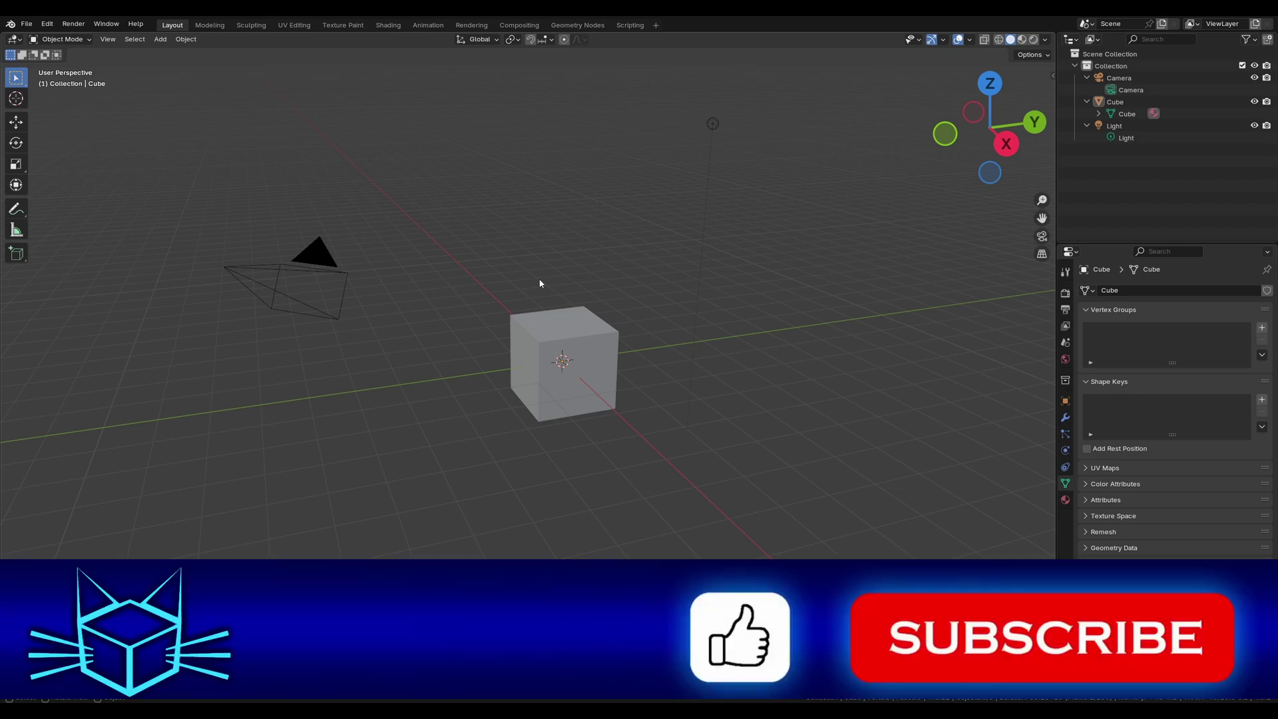
{"action": "left_click", "coordinate": [135, 40]}
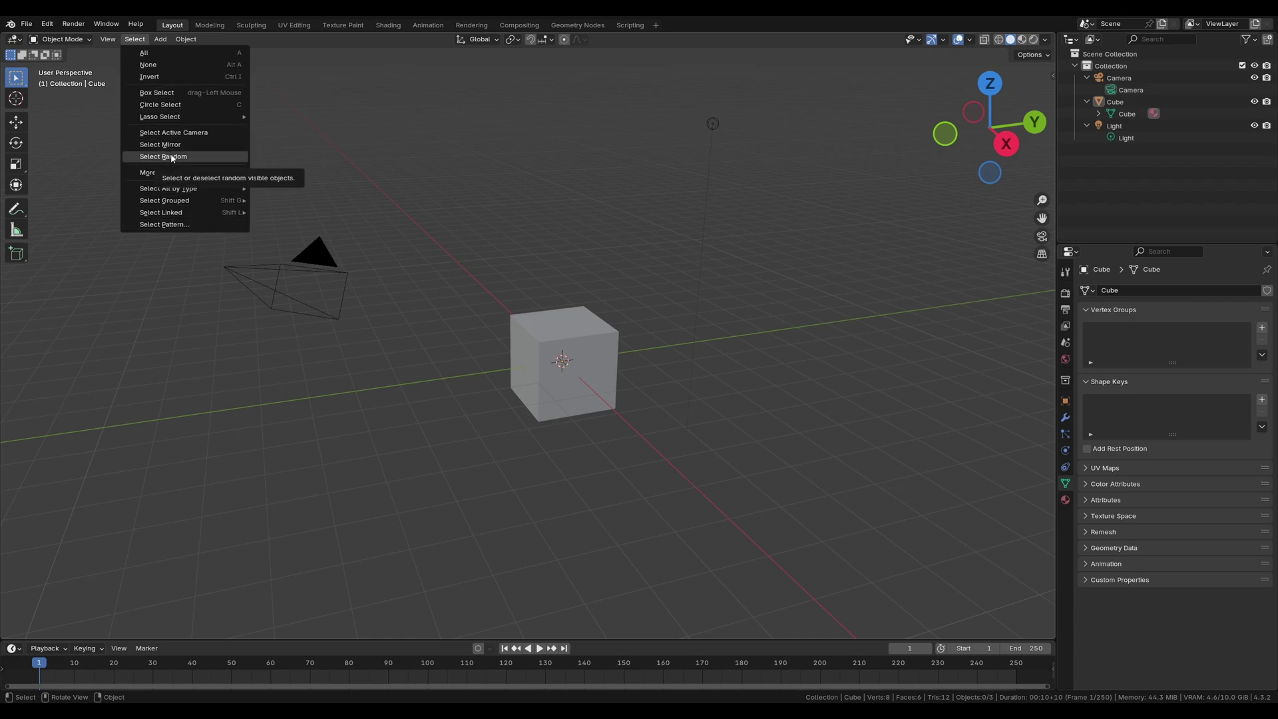
{"action": "left_click", "coordinate": [169, 158]}
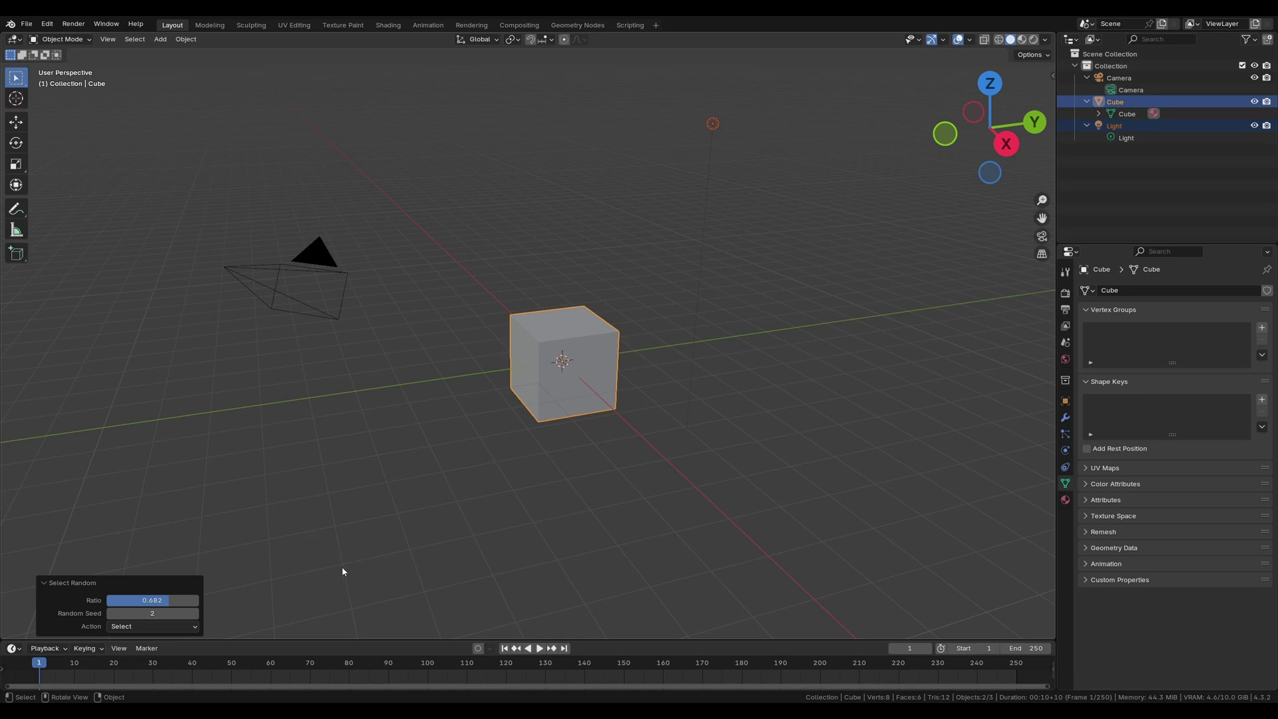
{"action": "left_click_drag", "start_coordinate": [152, 613], "coordinate": [180, 613]}
{"action": "left_click", "coordinate": [778, 320]}
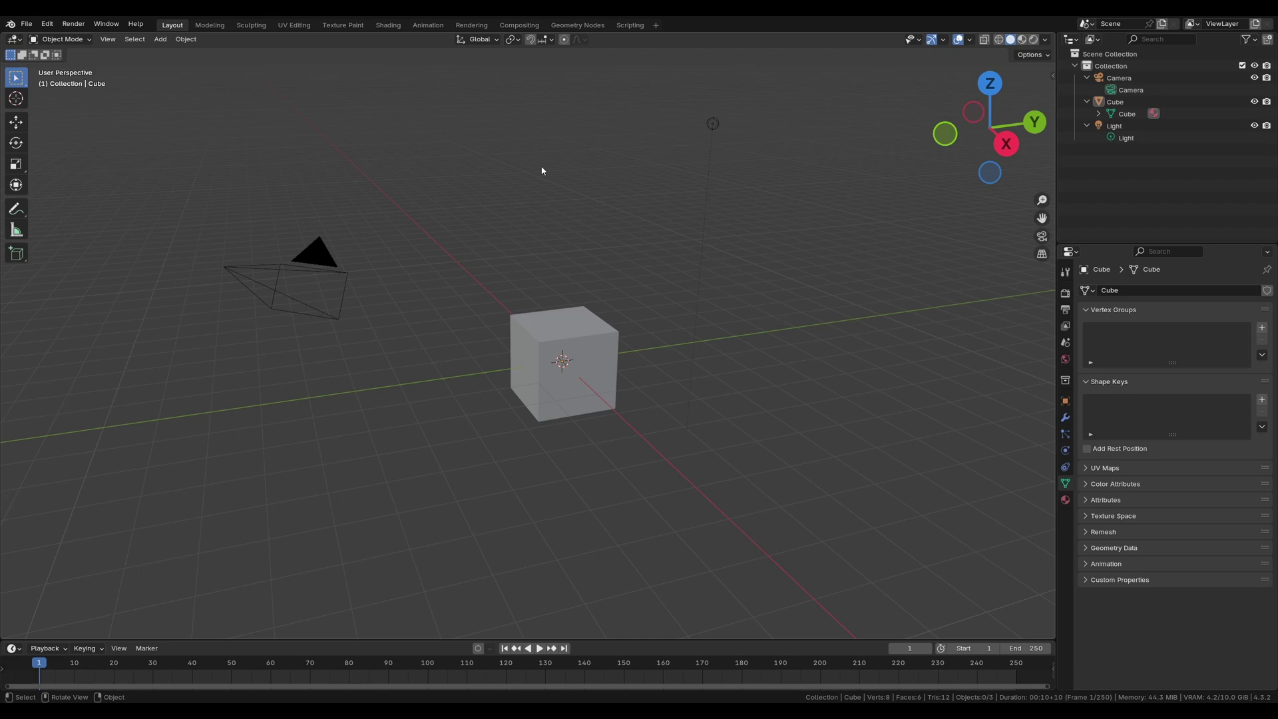
{"action": "left_click", "coordinate": [154, 41]}
{"action": "key", "text": "shift"}
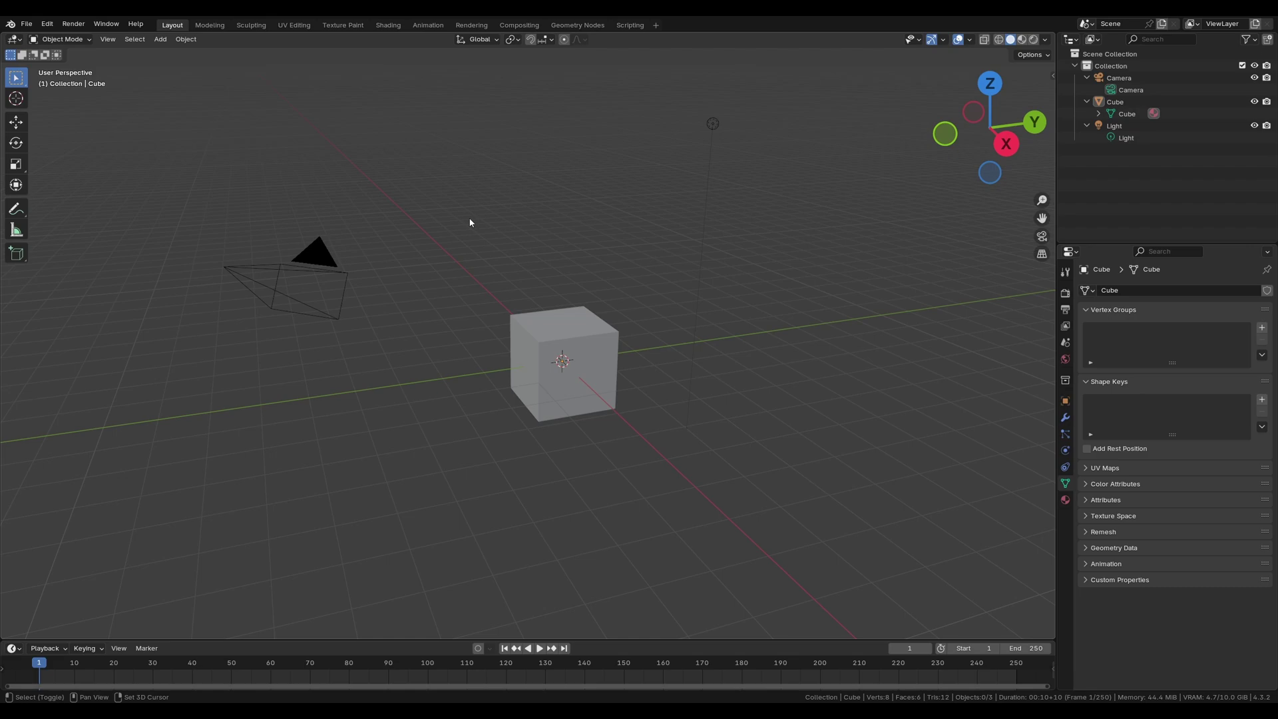
{"action": "key", "text": "shift+a"}
Add a second cube, Cube.001, at the origin using the 'Add Mesh Cube' search.
{"action": "key", "text": "F3"}
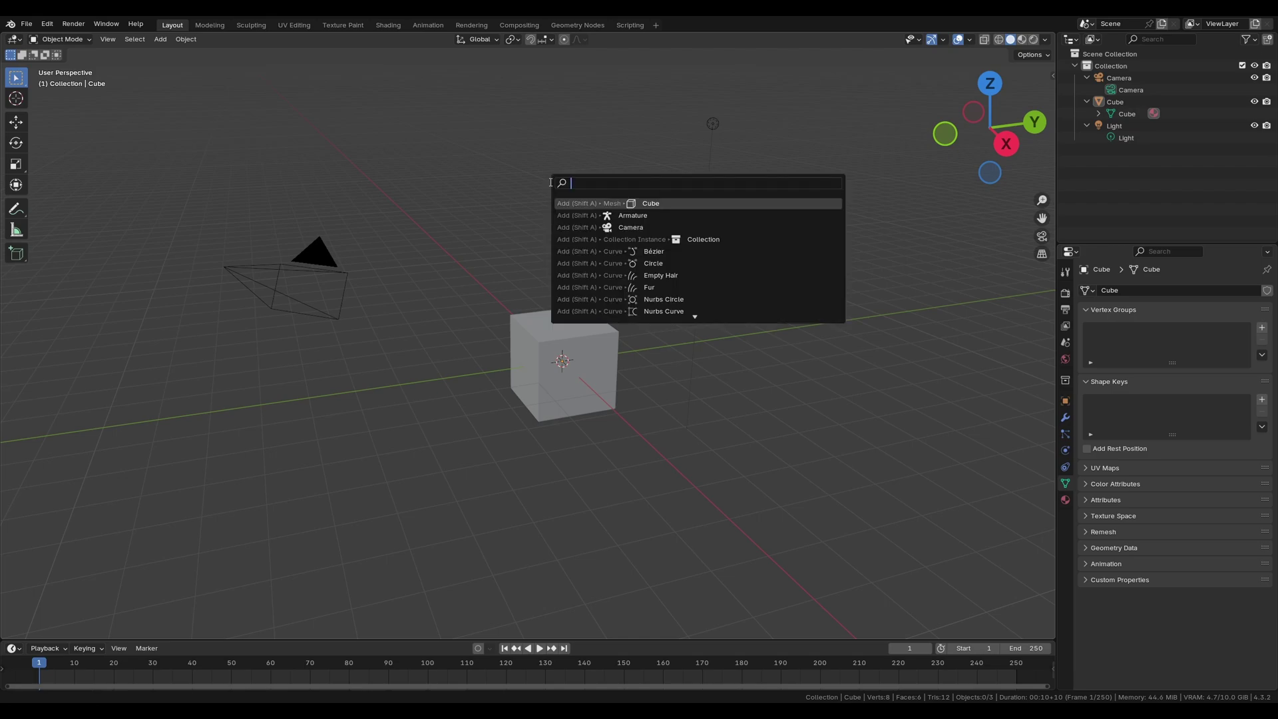
{"action": "type", "text": "Add "}
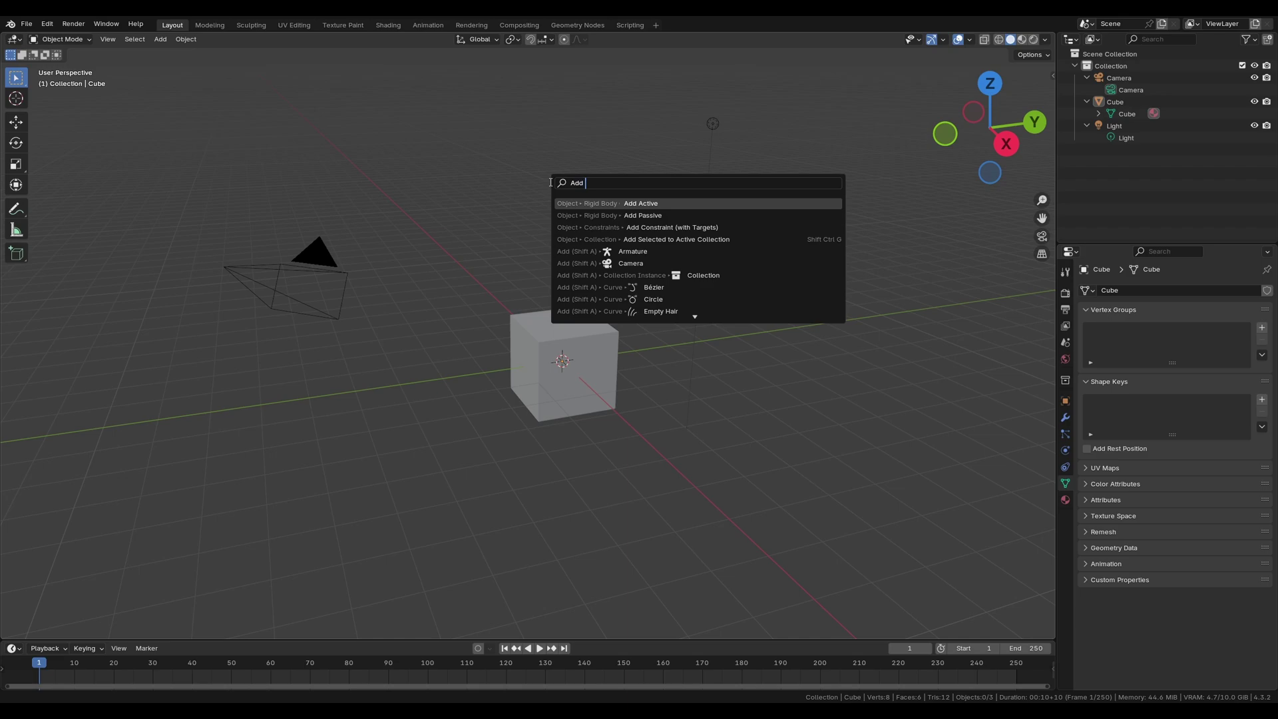
{"action": "type", "text": "Mesh "}
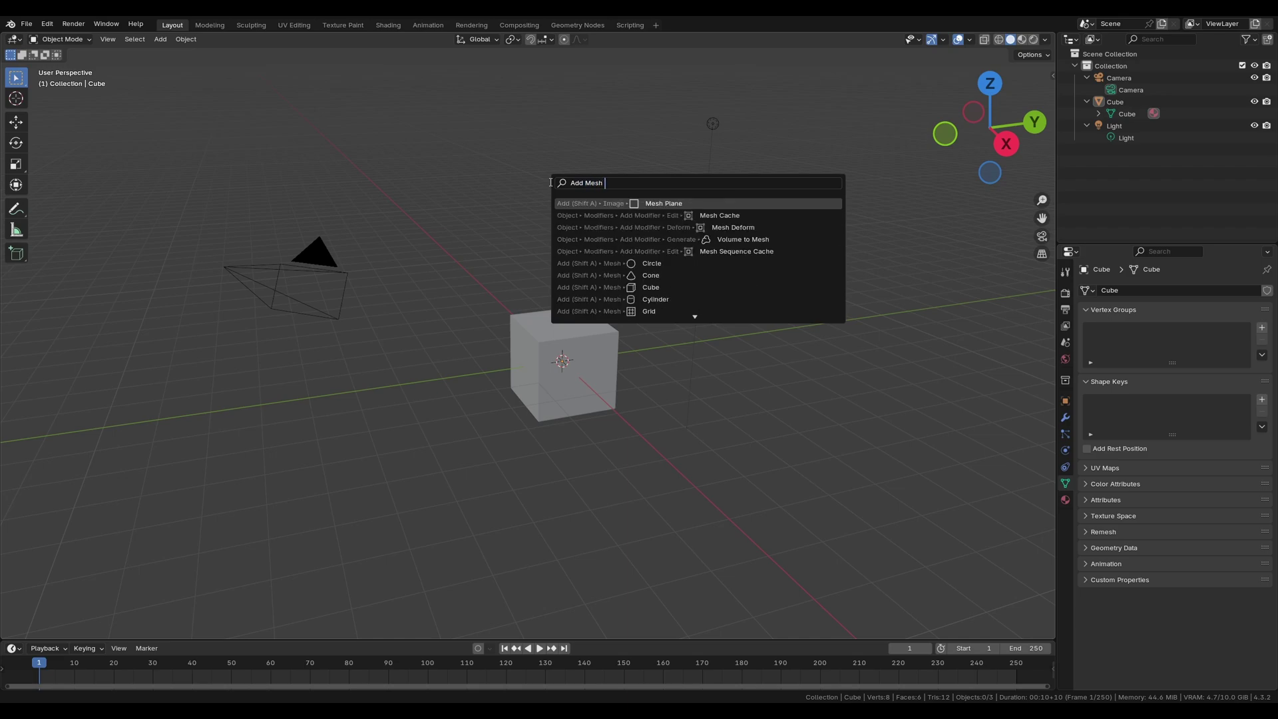
{"action": "type", "text": "Cube"}
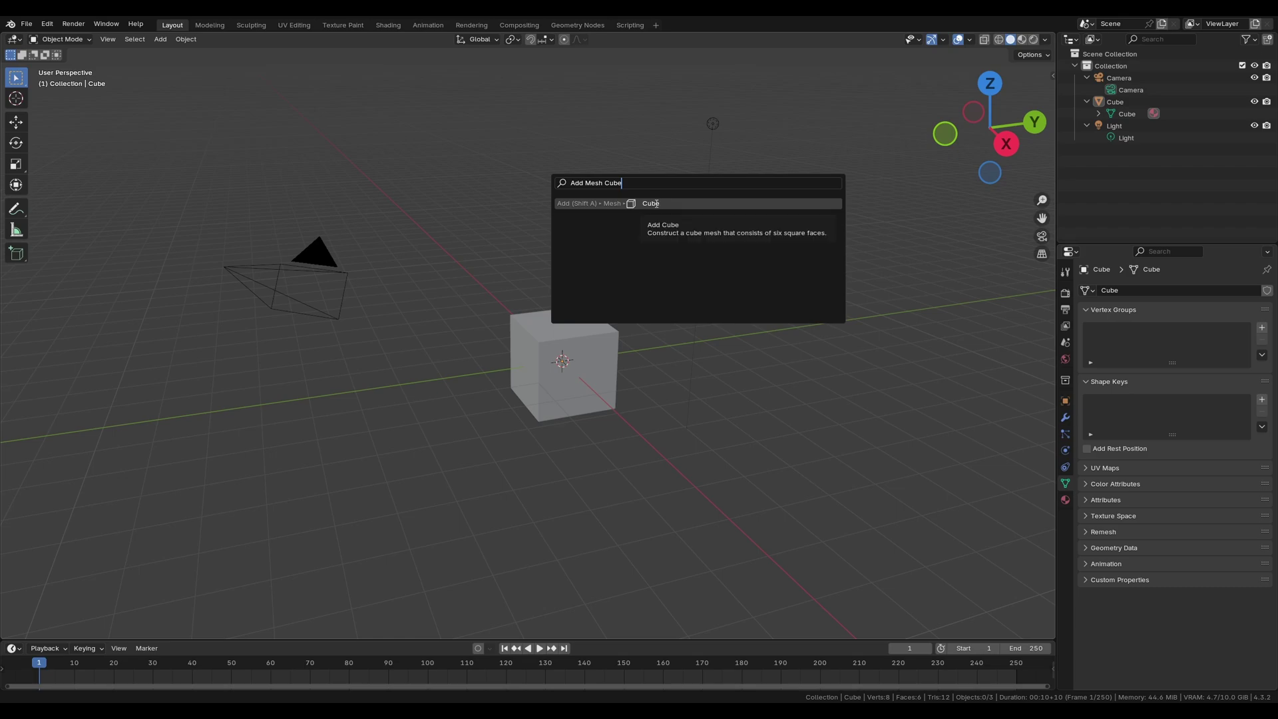
{"action": "left_click", "coordinate": [655, 203]}
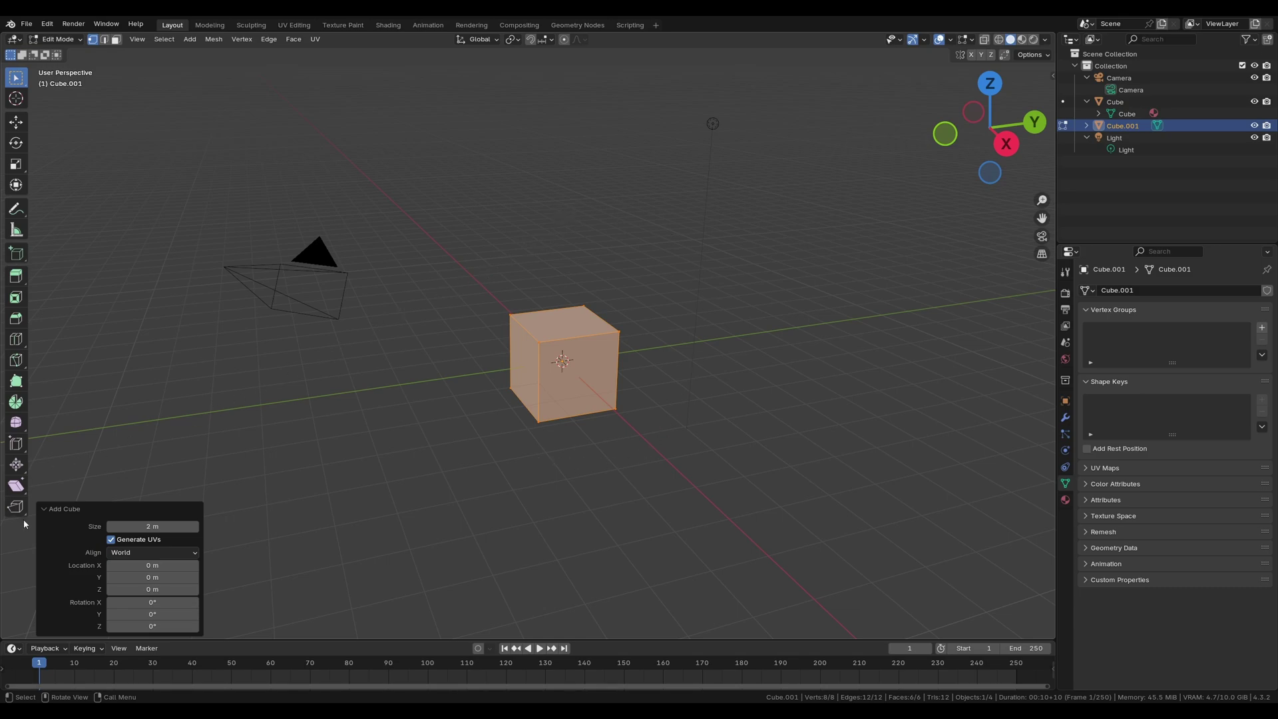
Collapse and re-expand the Add Cube operator panel, then return to Object Mode.
{"action": "left_click", "coordinate": [64, 509]}
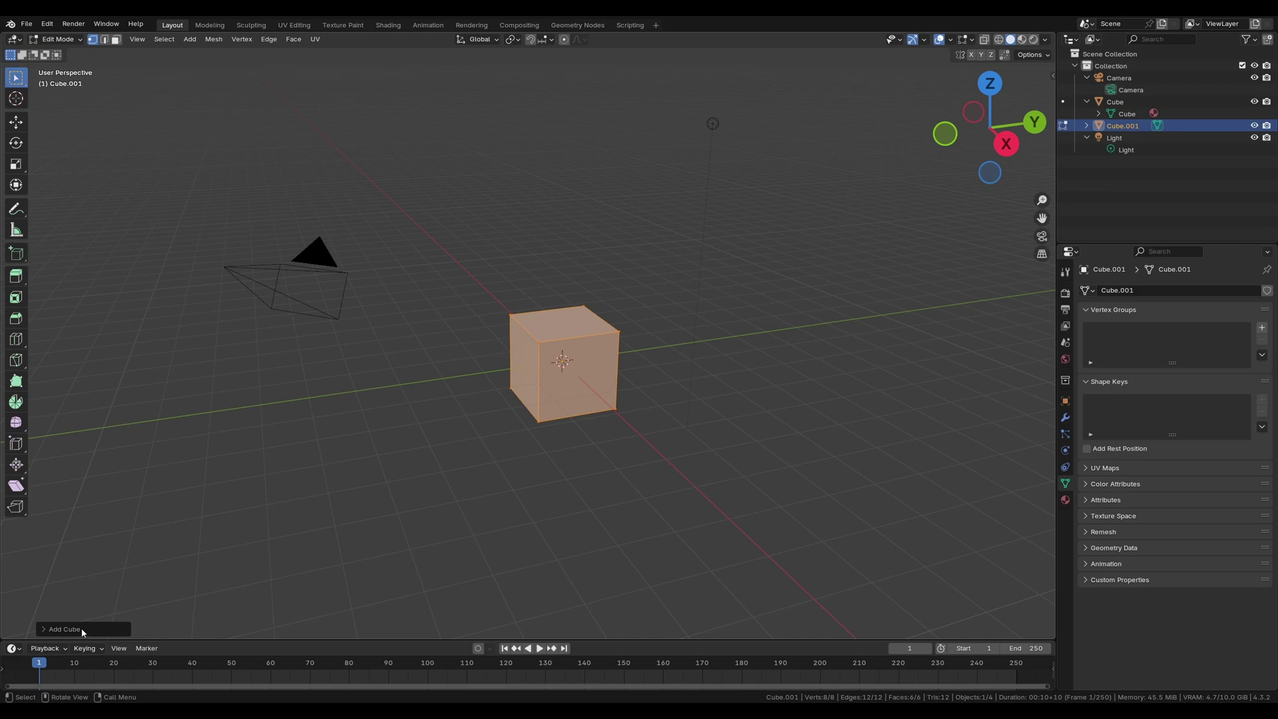
{"action": "left_click", "coordinate": [82, 632]}
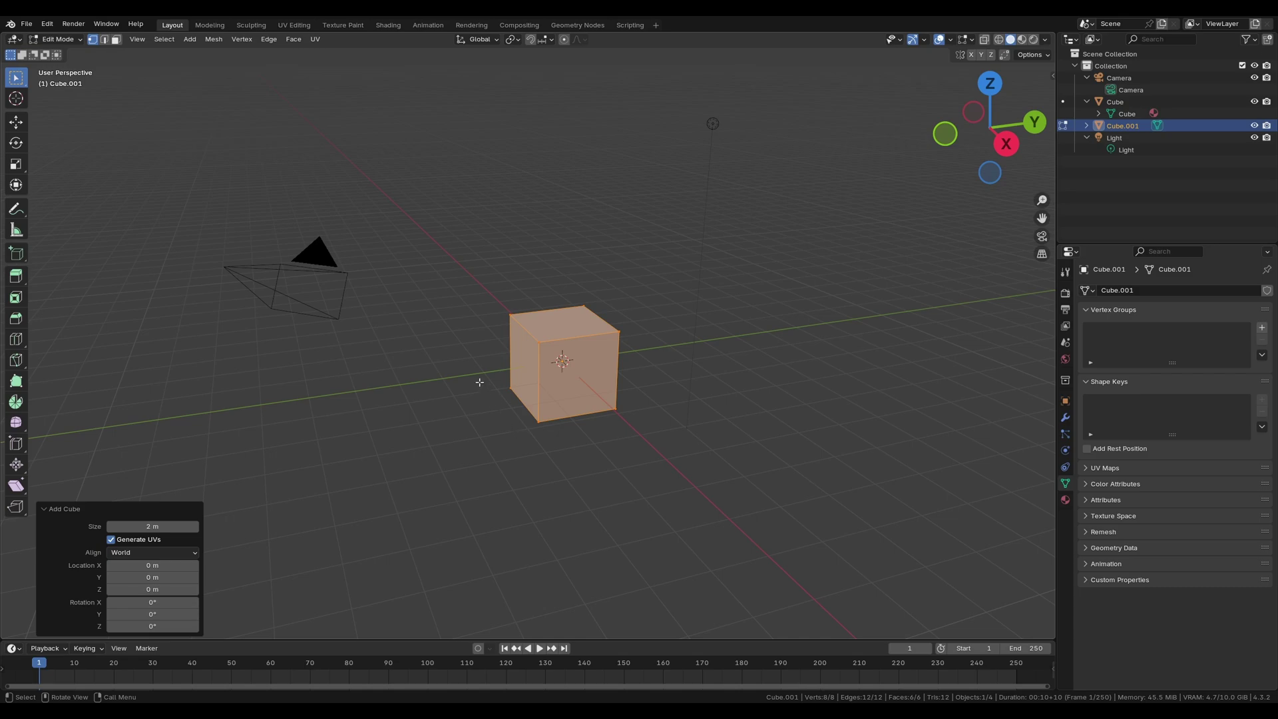
{"action": "key", "text": "Tab"}
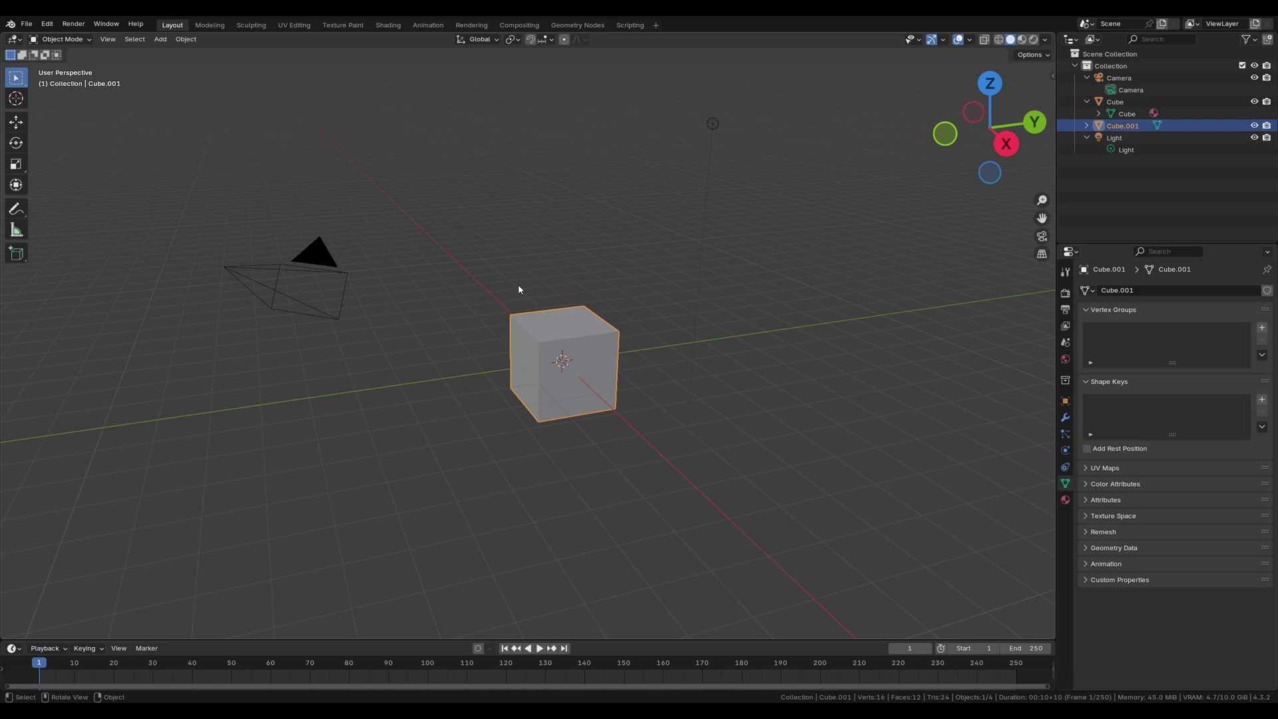
Check the mode dropdown, then expand Cube.001 in the Outliner to show its mesh data.
{"action": "left_click", "coordinate": [74, 40]}
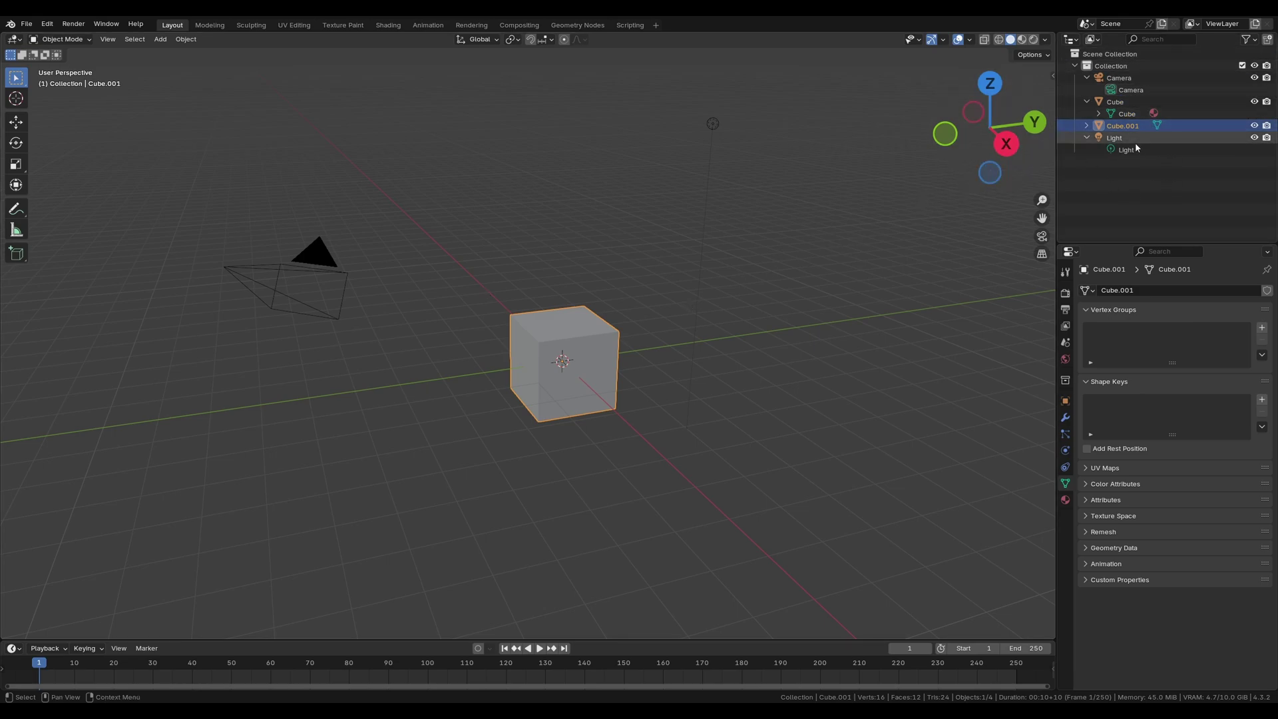
{"action": "left_click", "coordinate": [1090, 125]}
Rename the Cube.001 object to Cube2 in the Outliner.
{"action": "double_click", "coordinate": [1130, 128]}
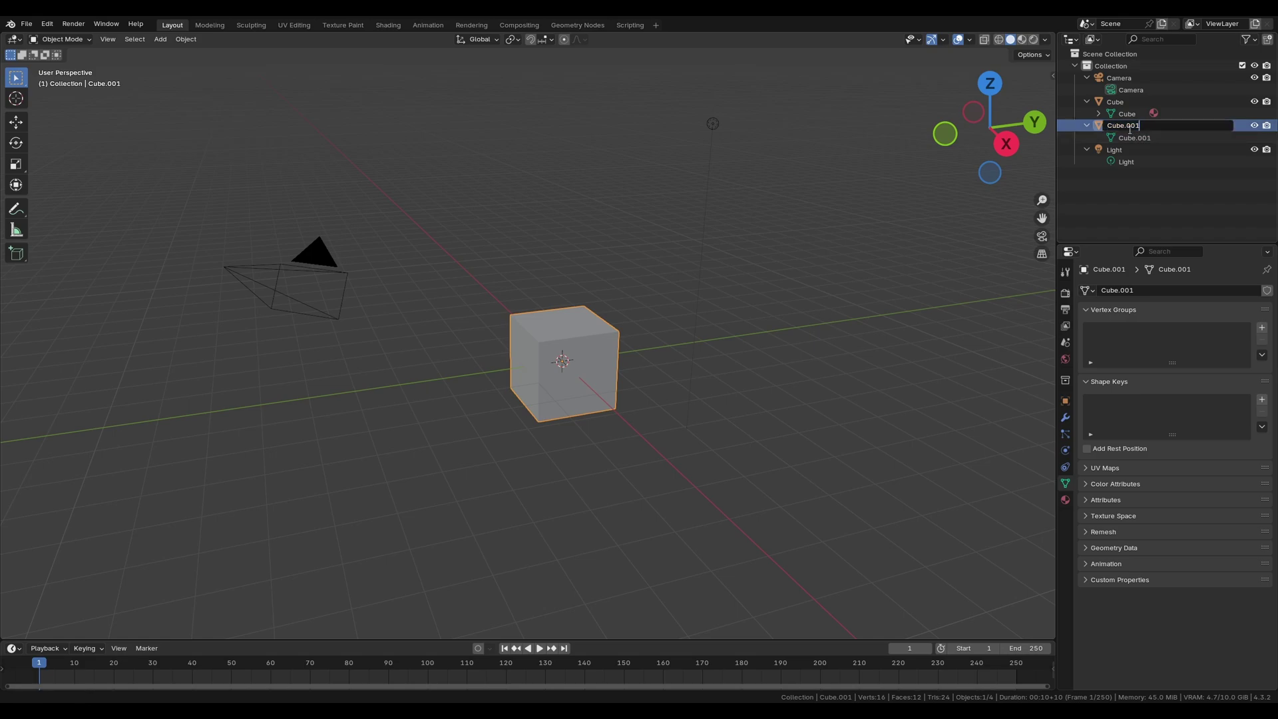
{"action": "key", "text": "BackSpace"}
{"action": "key", "text": "BackSpace"}
{"action": "key", "text": "BackSpace"}
{"action": "key", "text": "BackSpace"}
{"action": "type", "text": "2"}
{"action": "key", "text": "Return"}
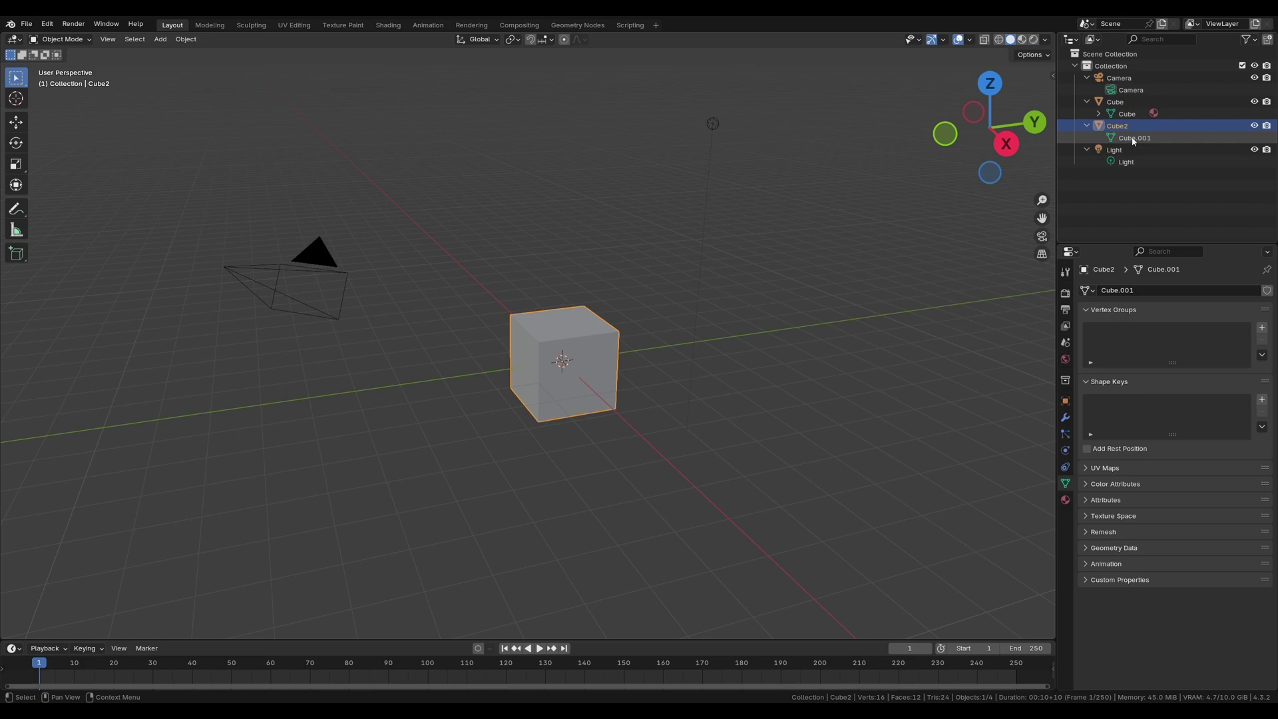
Rename the cube's mesh data to Cube2 as well.
{"action": "left_click", "coordinate": [1133, 139]}
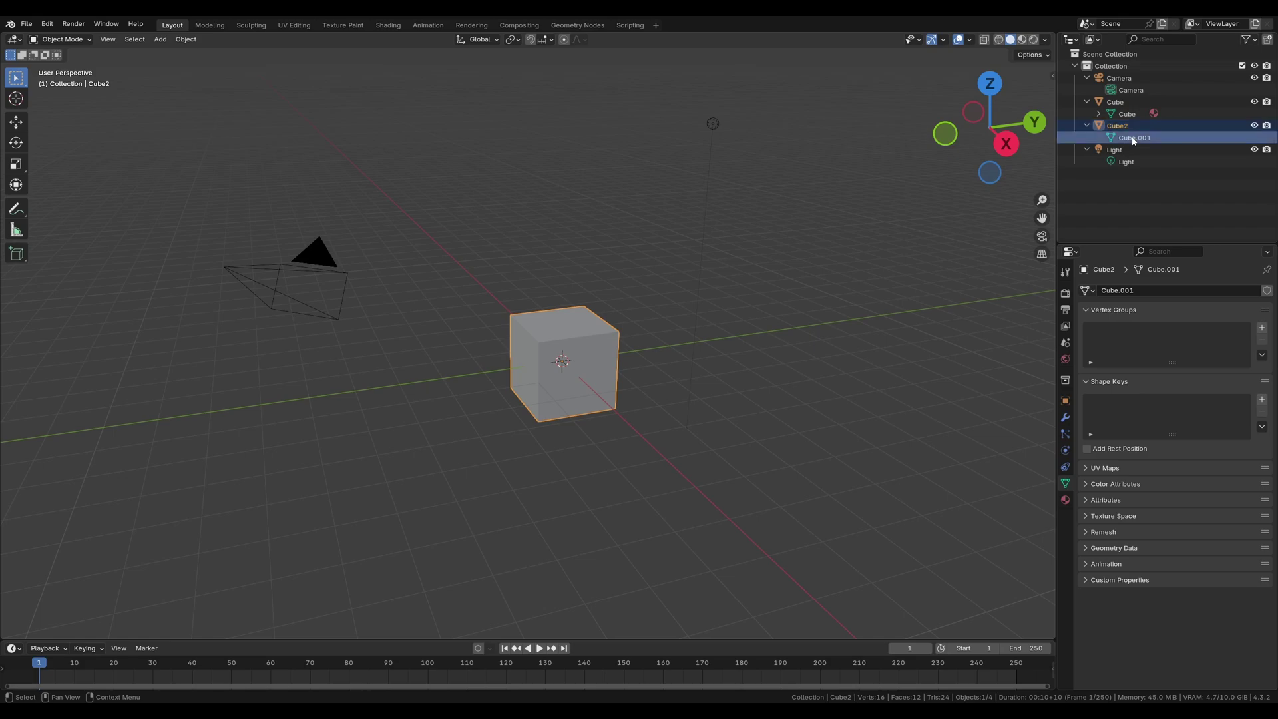
{"action": "key", "text": "ctrl+a"}
{"action": "key", "text": "BackSpace"}
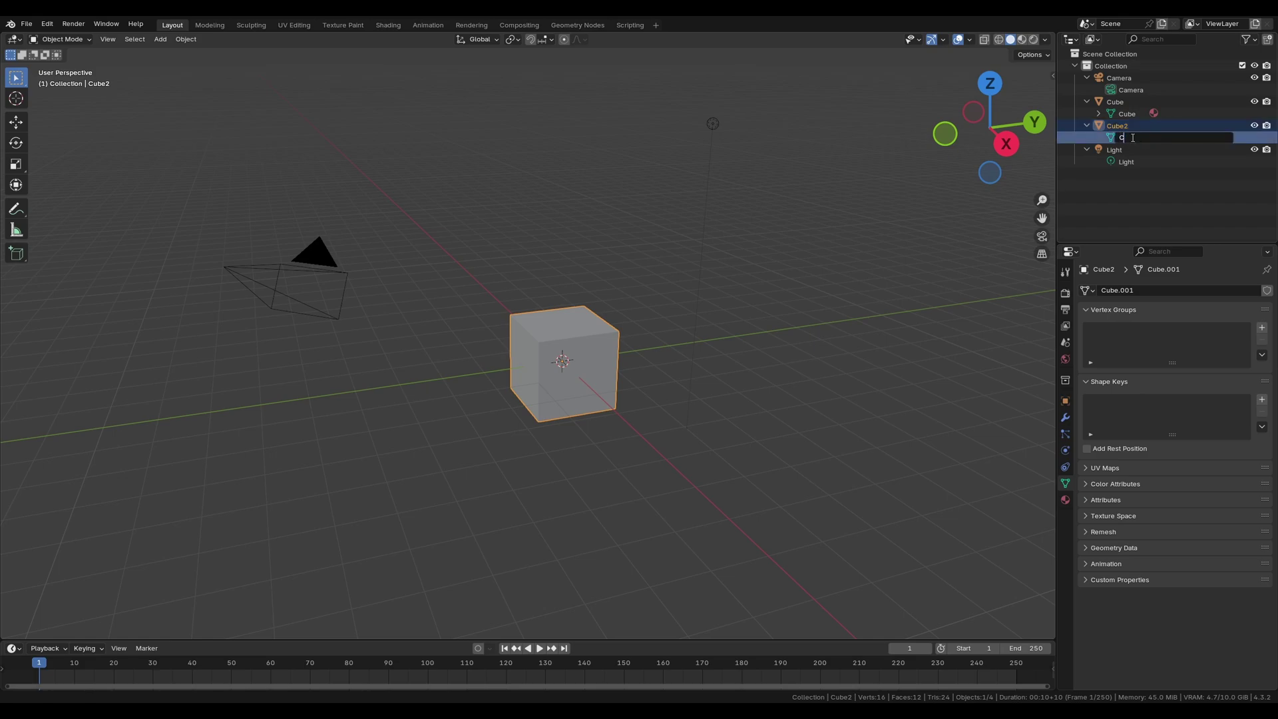
{"action": "type", "text": "Cube2"}
{"action": "key", "text": "Return"}
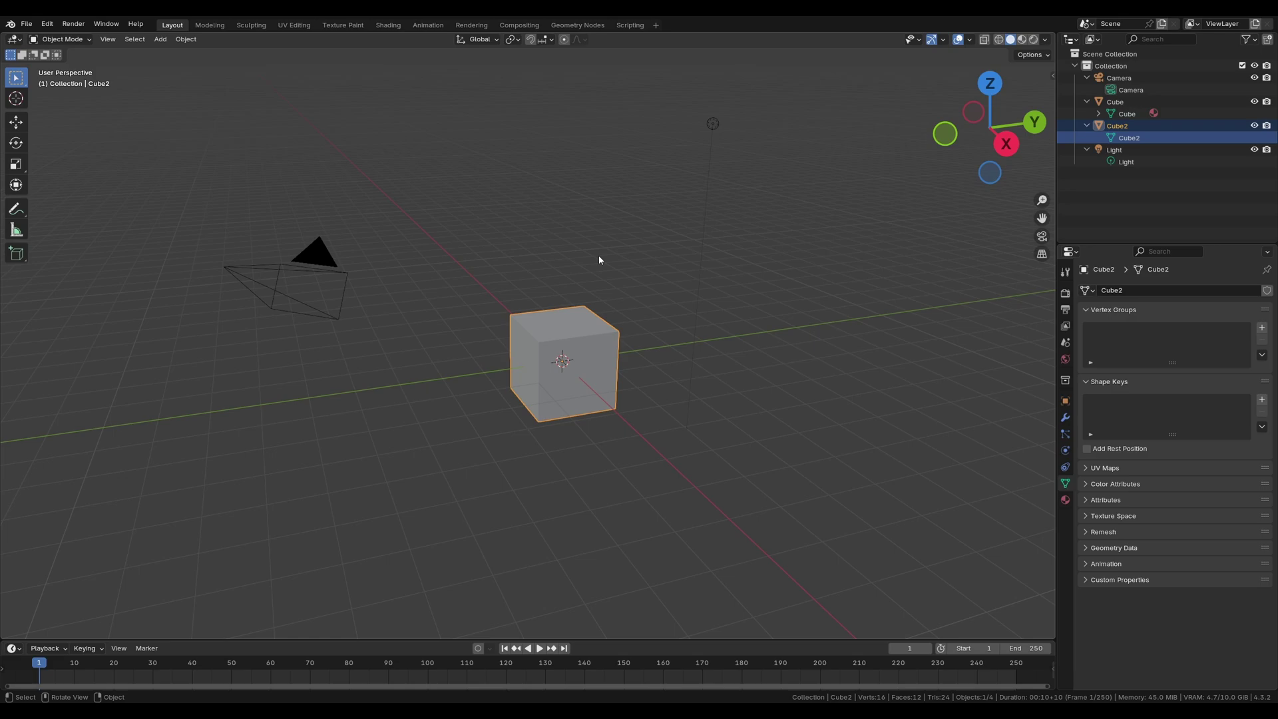
Delete Cube2 from the scene and reselect the original Cube.
{"action": "right_click", "coordinate": [596, 364]}
{"action": "key", "text": "x"}
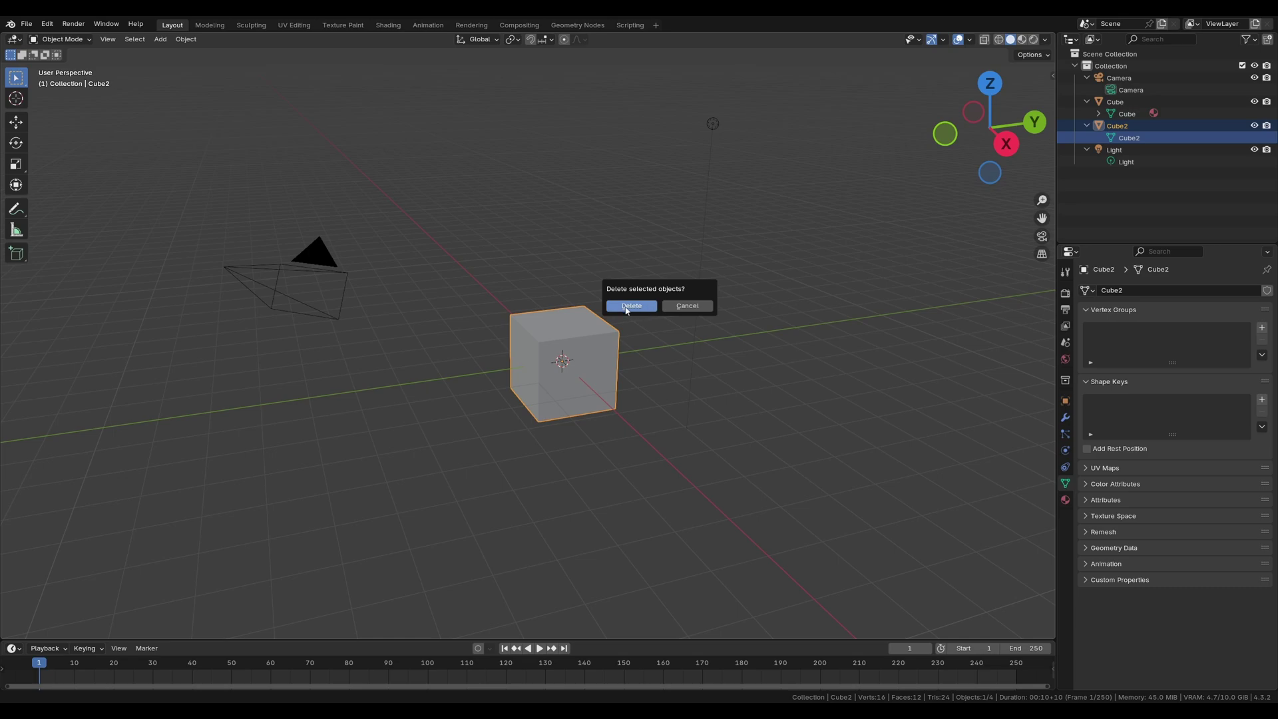
{"action": "left_click", "coordinate": [704, 307]}
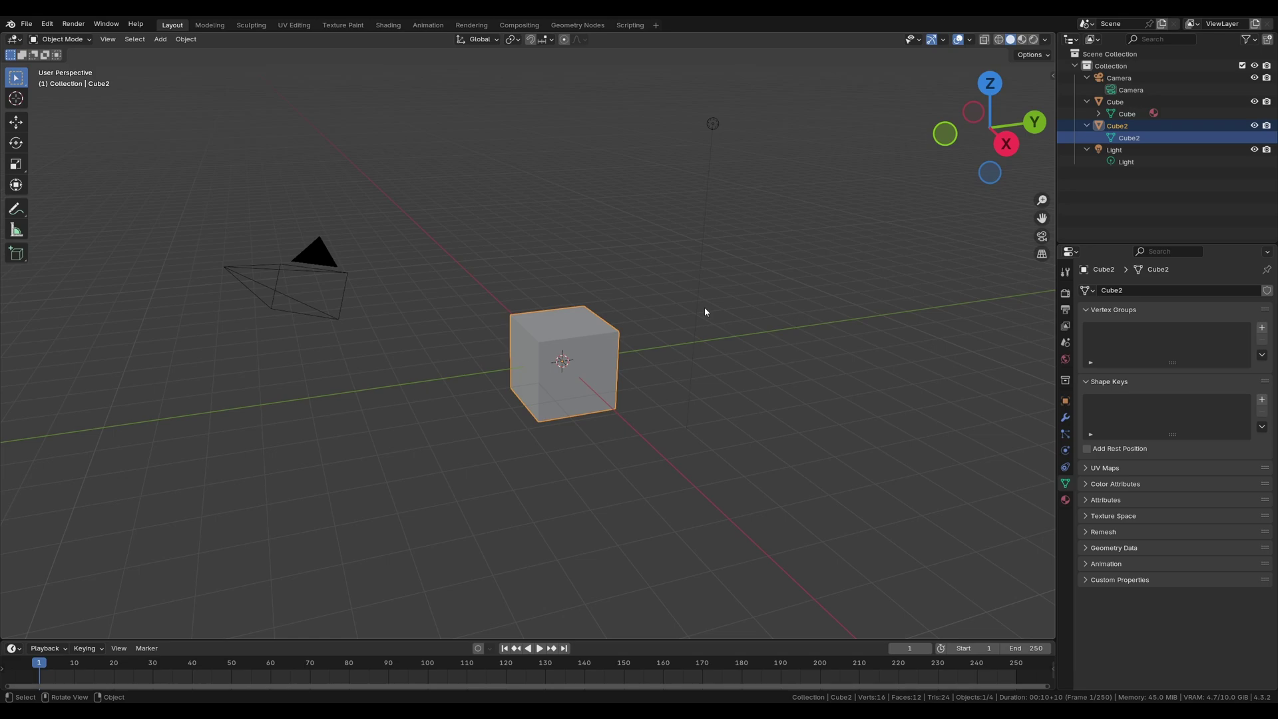
{"action": "key", "text": "Delete"}
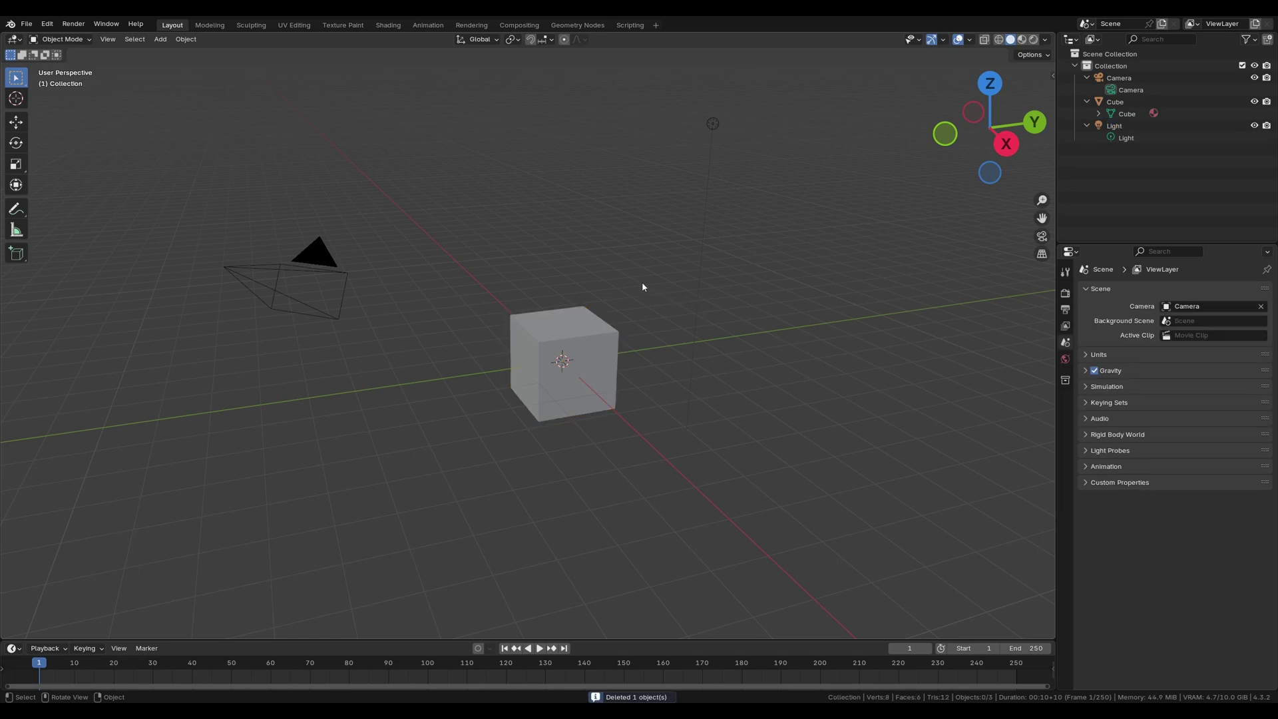
{"action": "left_click", "coordinate": [564, 359]}
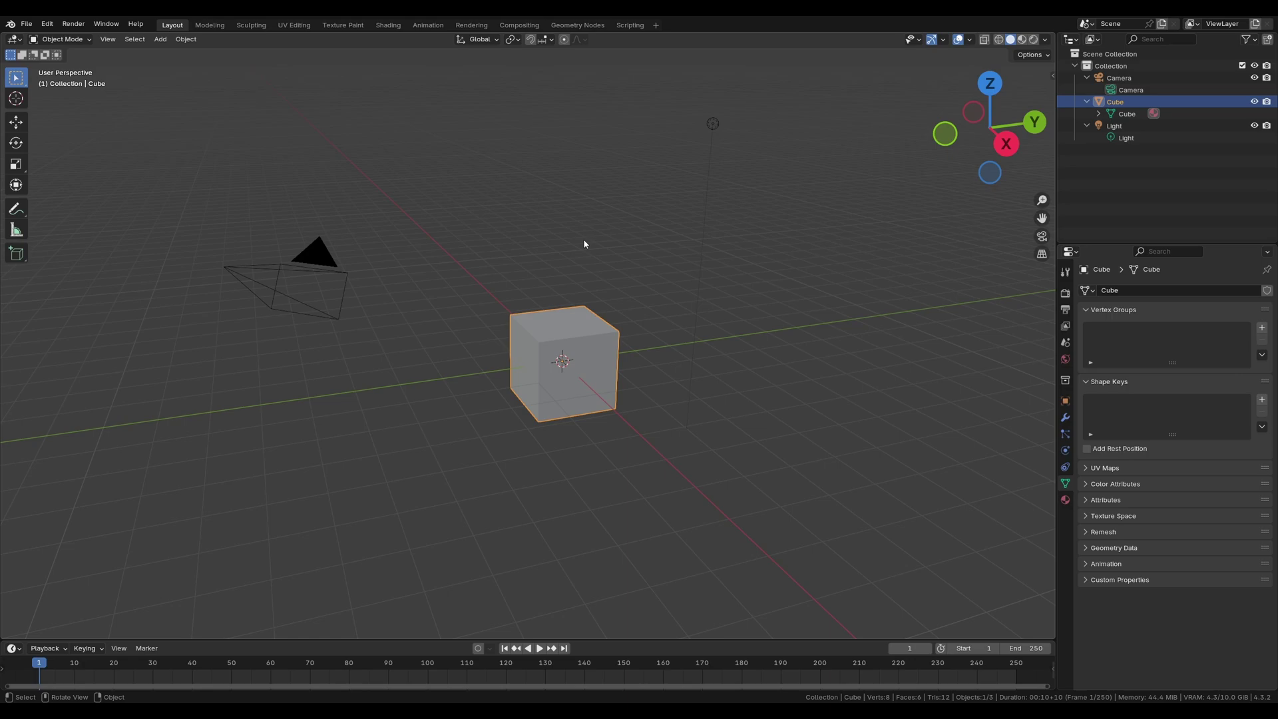
{"action": "left_click", "coordinate": [70, 41]}
{"action": "left_click", "coordinate": [323, 253]}
{"action": "left_click", "coordinate": [710, 125]}
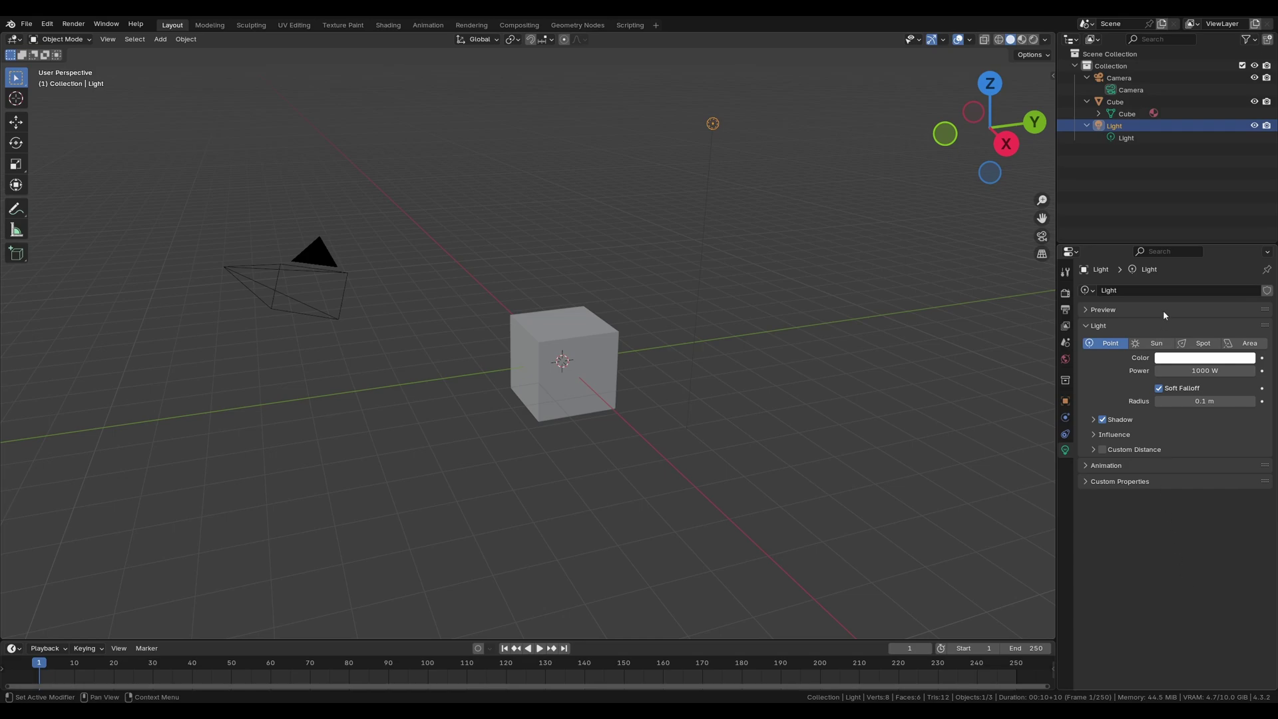
{"action": "left_click", "coordinate": [543, 340]}
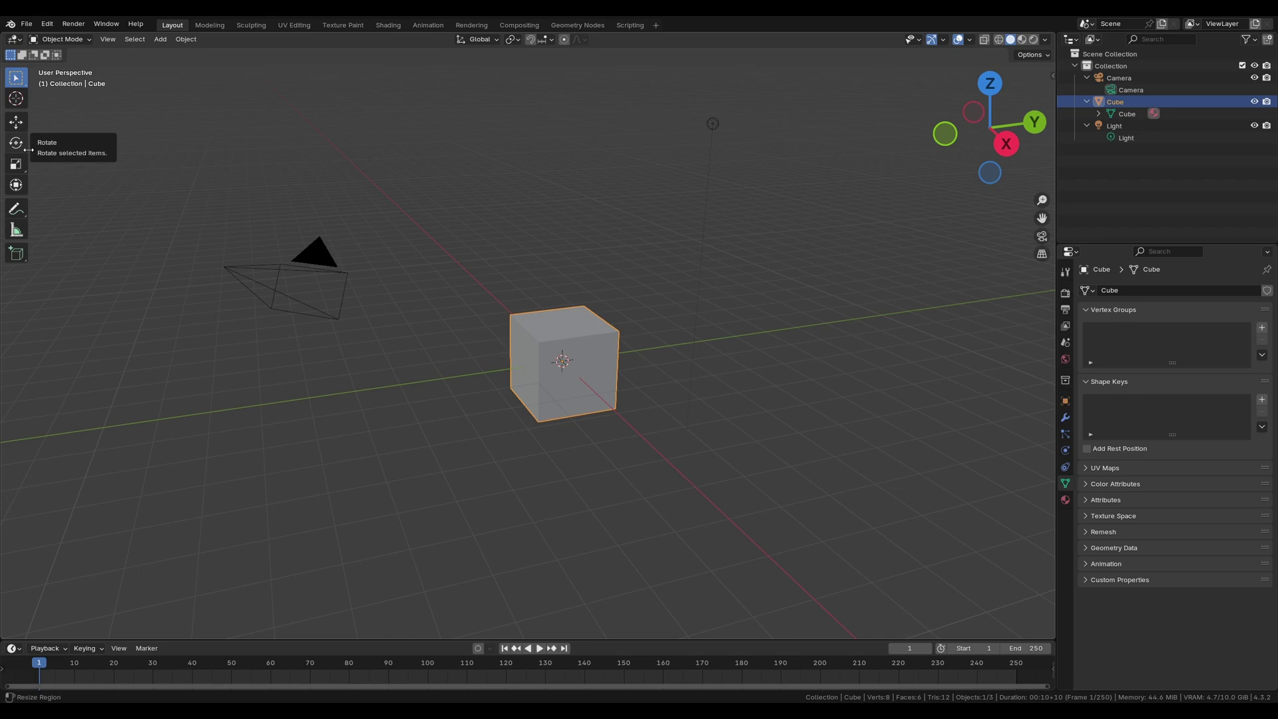
Widen the toolbar to show tool labels and make the Move tool active.
{"action": "left_click_drag", "start_coordinate": [29, 149], "coordinate": [96, 140]}
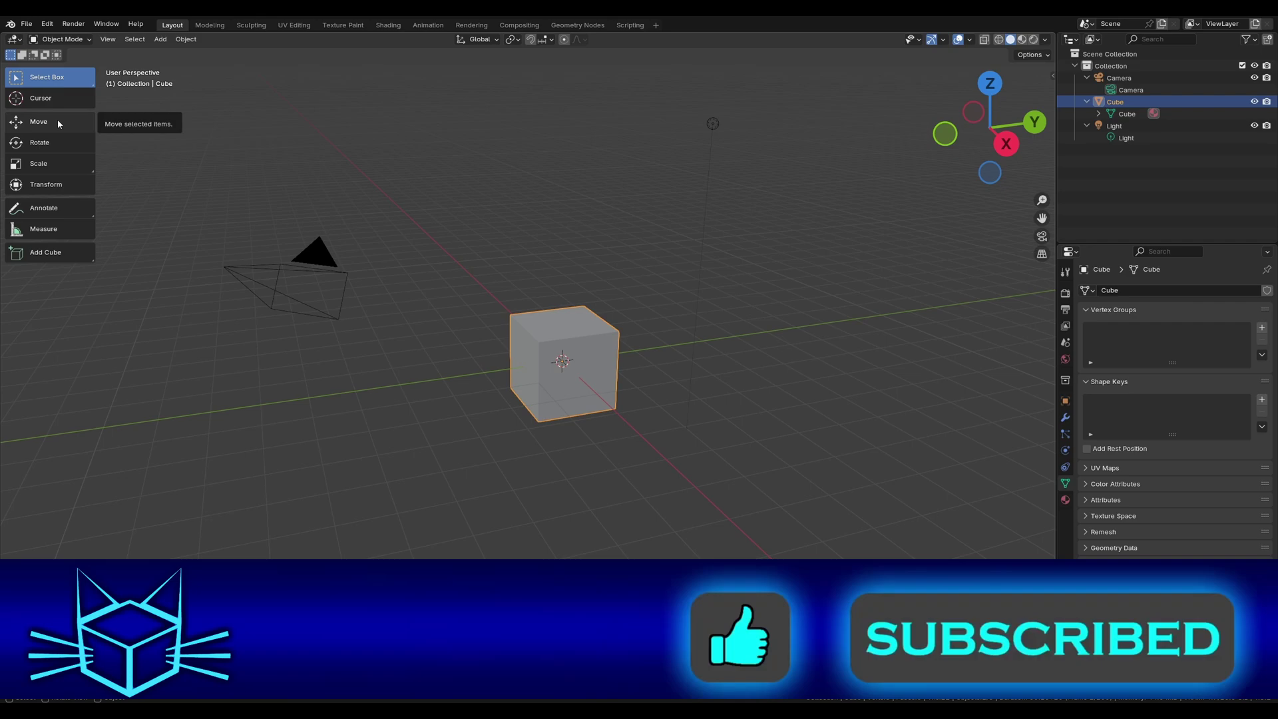
{"action": "left_click", "coordinate": [57, 120]}
{"action": "left_click", "coordinate": [39, 144]}
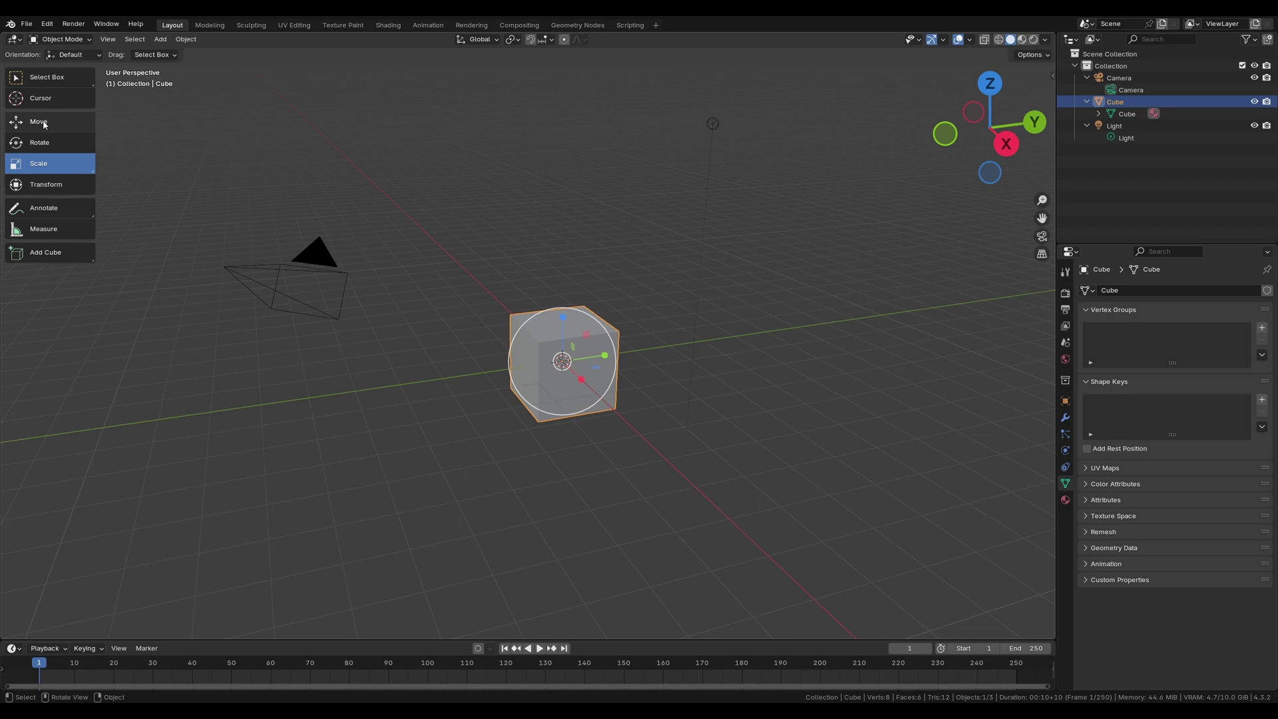
{"action": "left_click", "coordinate": [44, 124]}
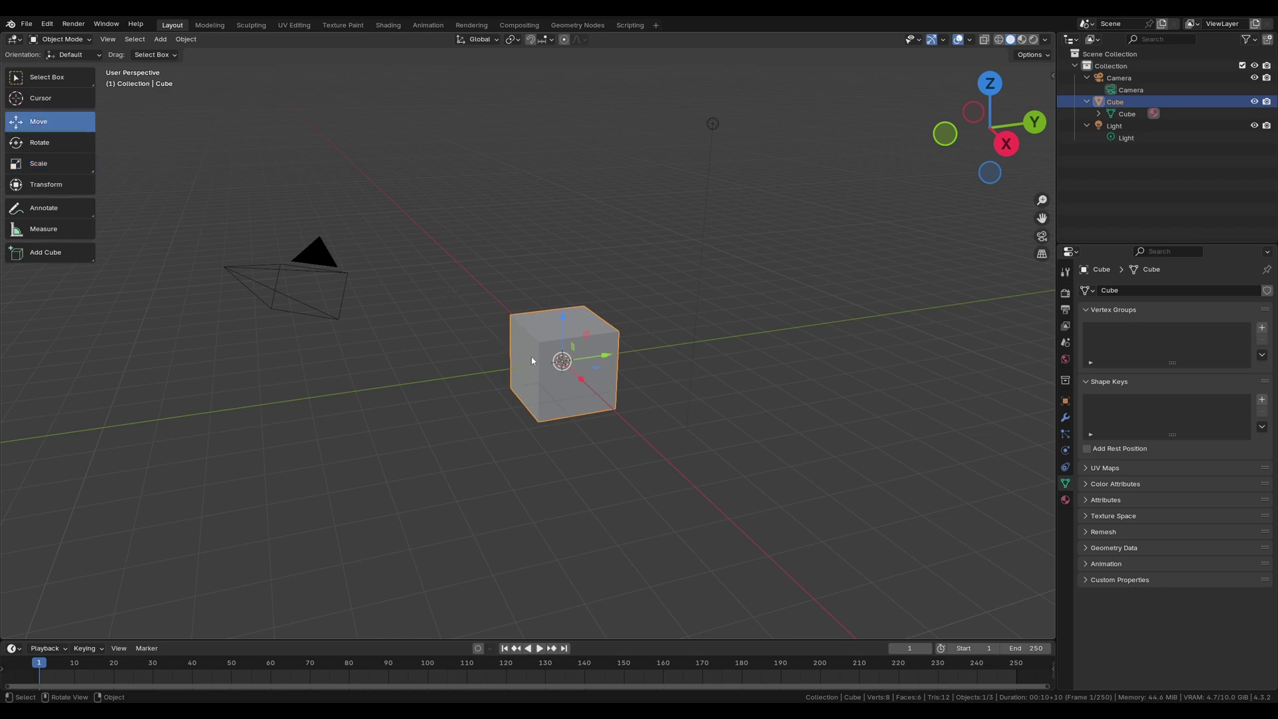
{"action": "key", "text": "g"}
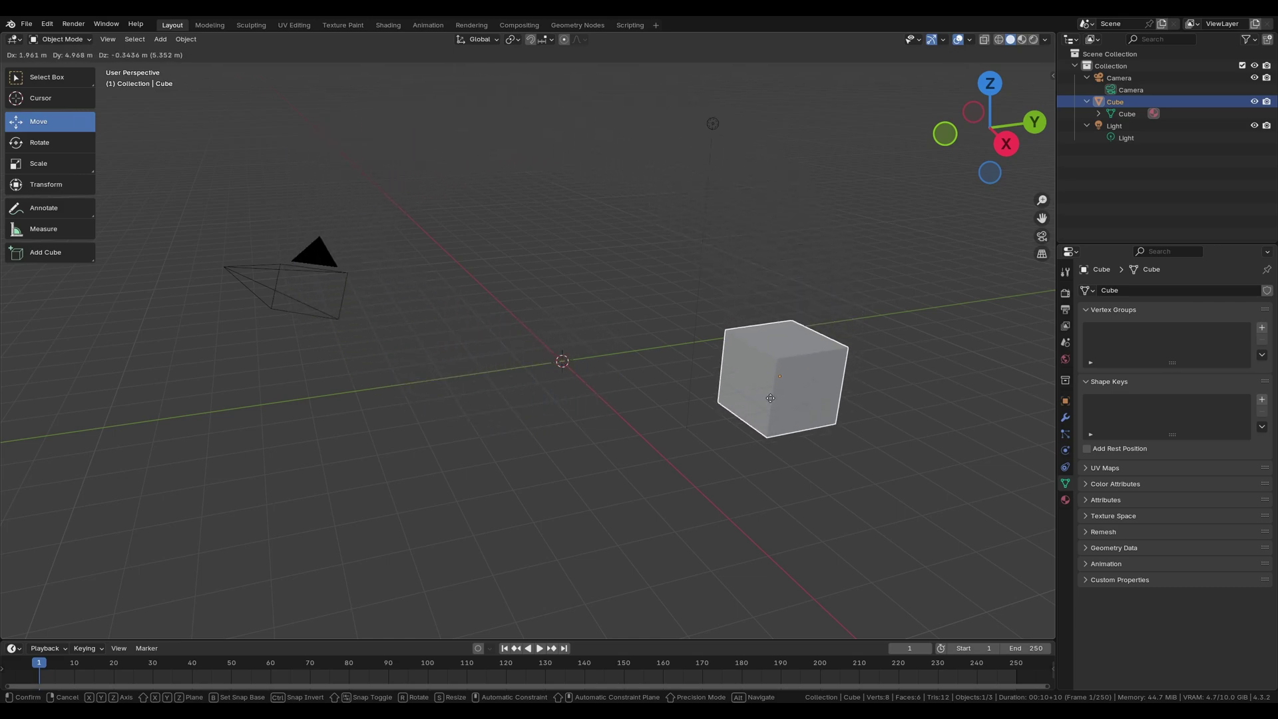
{"action": "key", "text": "Escape"}
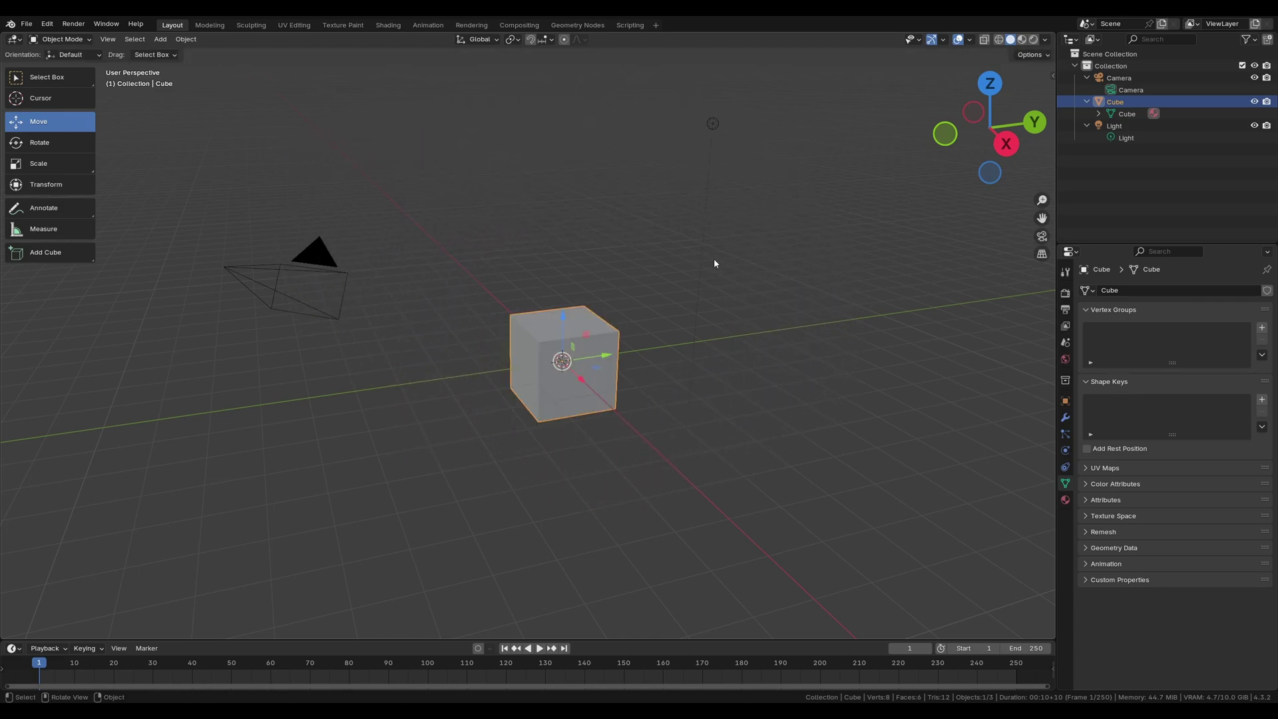
{"action": "key", "text": "r"}
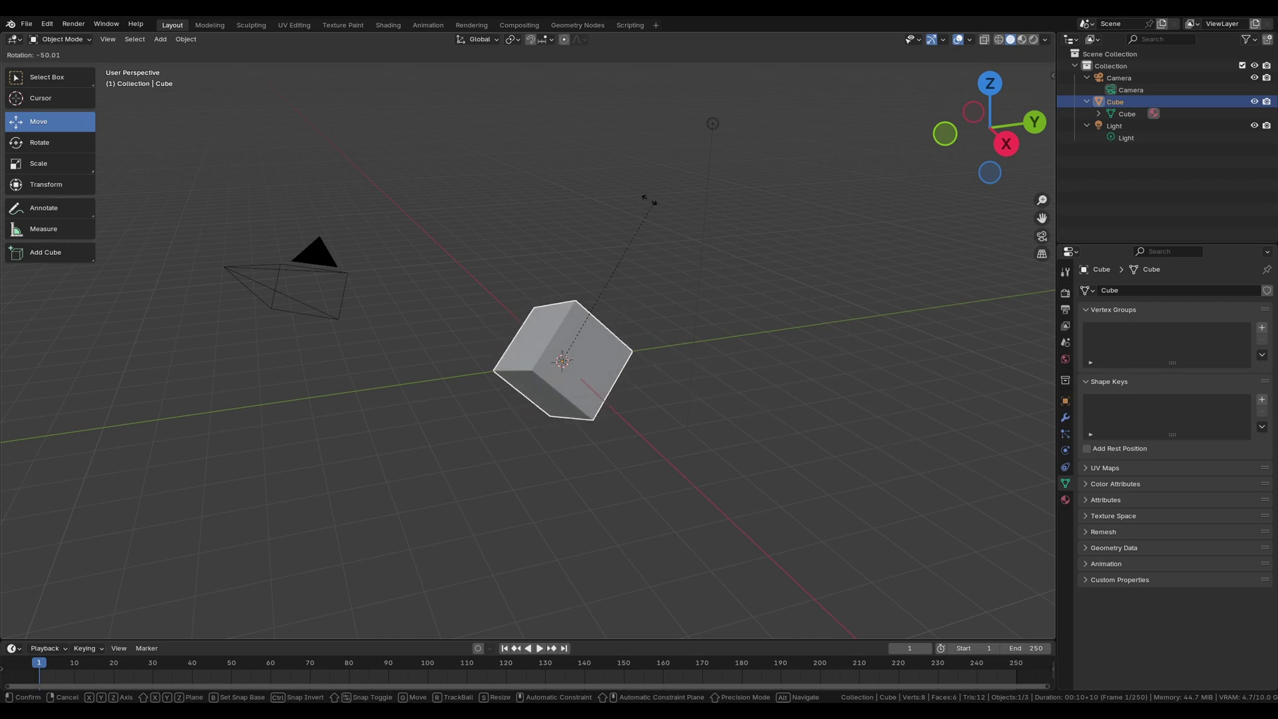
{"action": "key", "text": "Escape"}
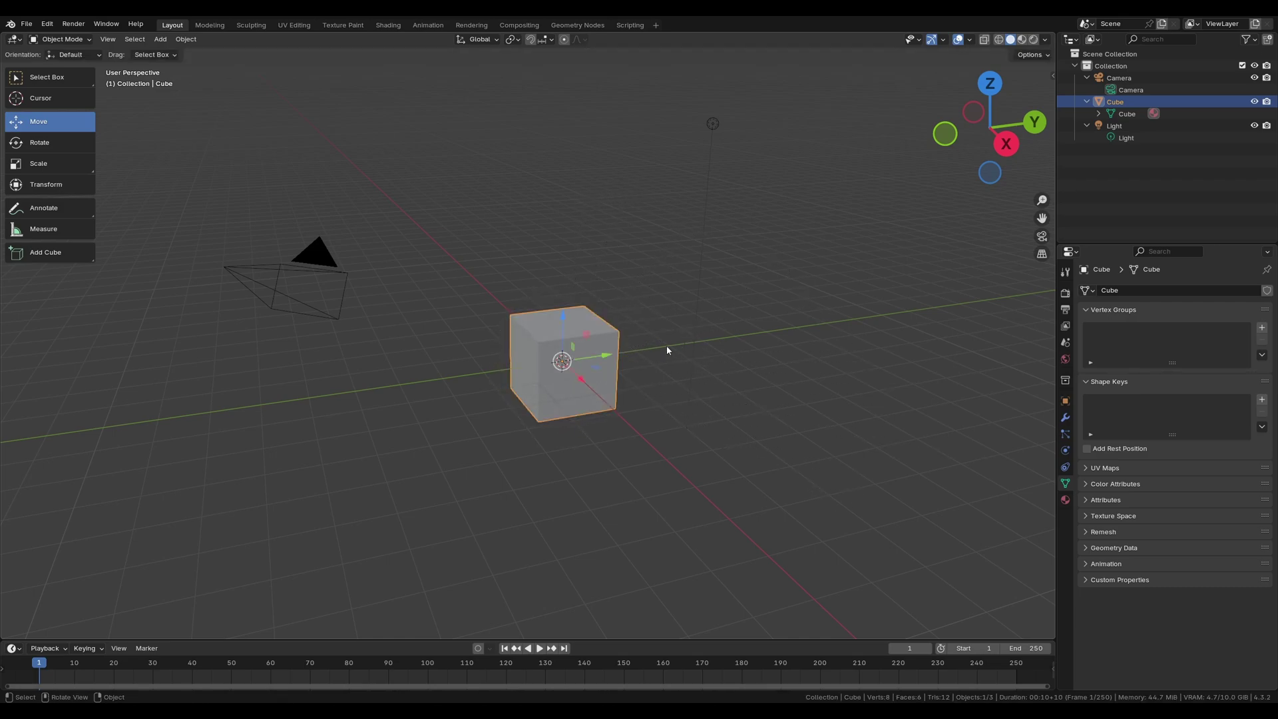
{"action": "key", "text": "s"}
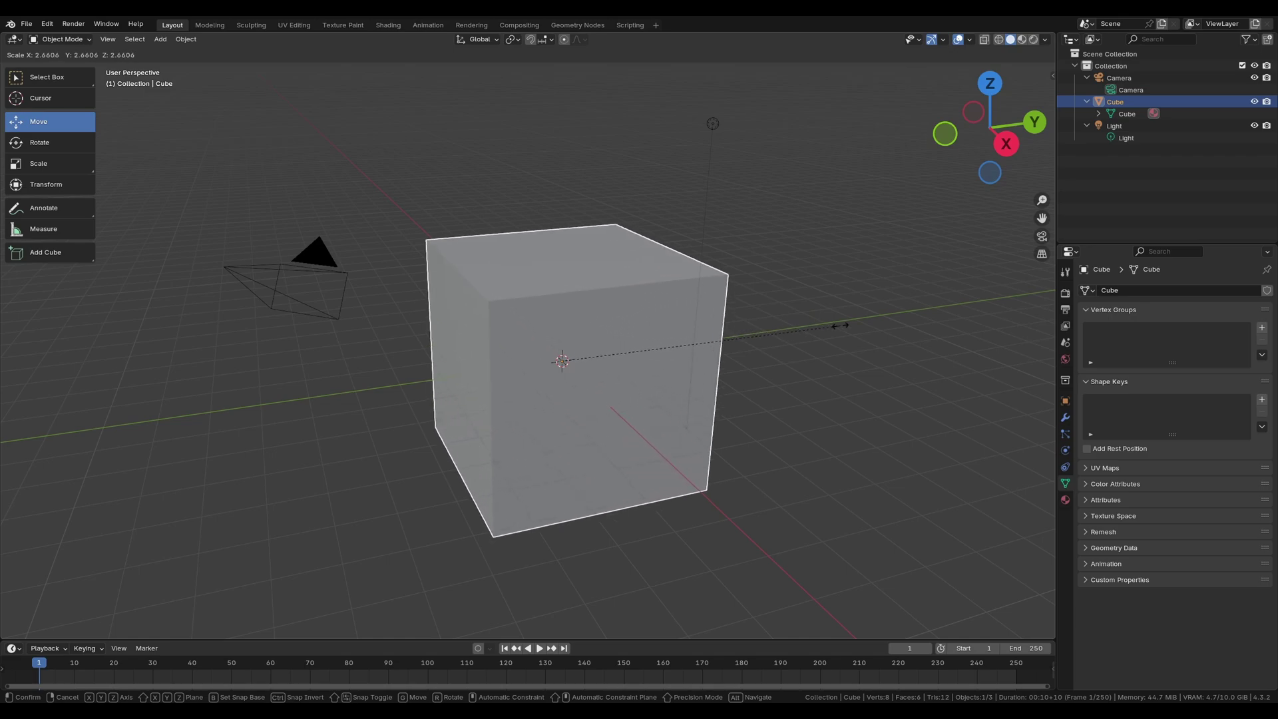
{"action": "key", "text": "Escape"}
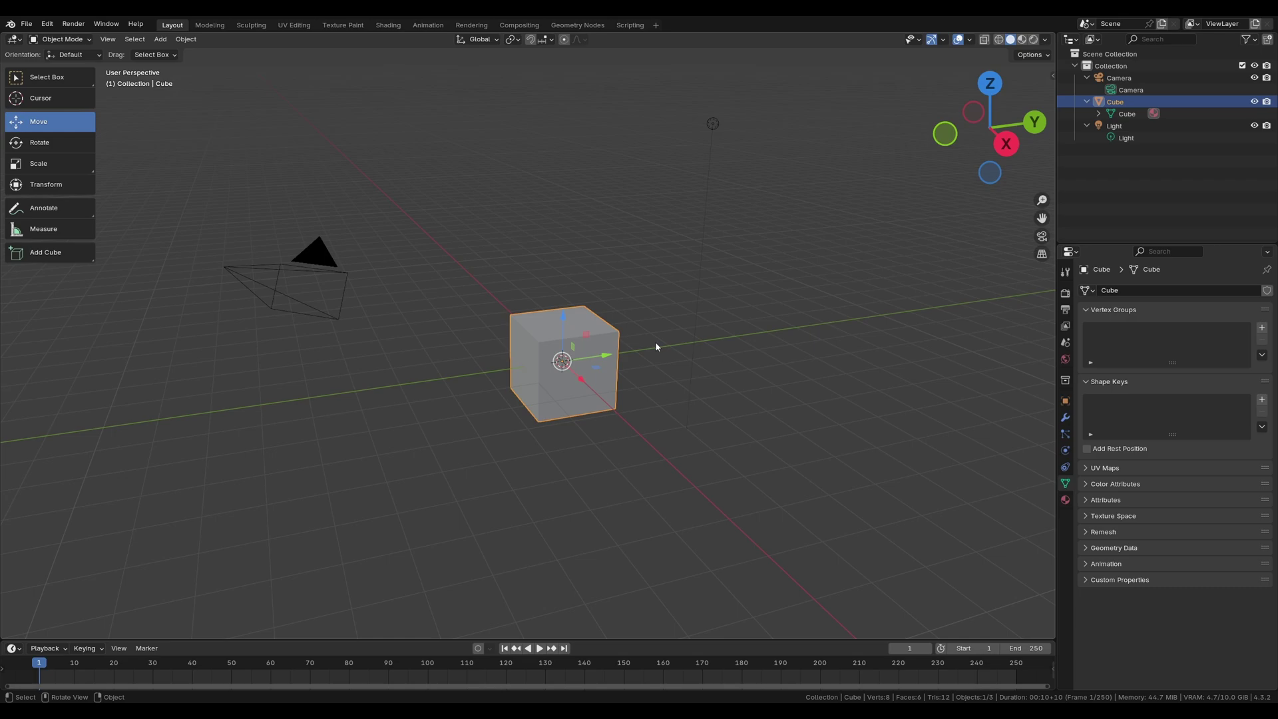
{"action": "key", "text": "g"}
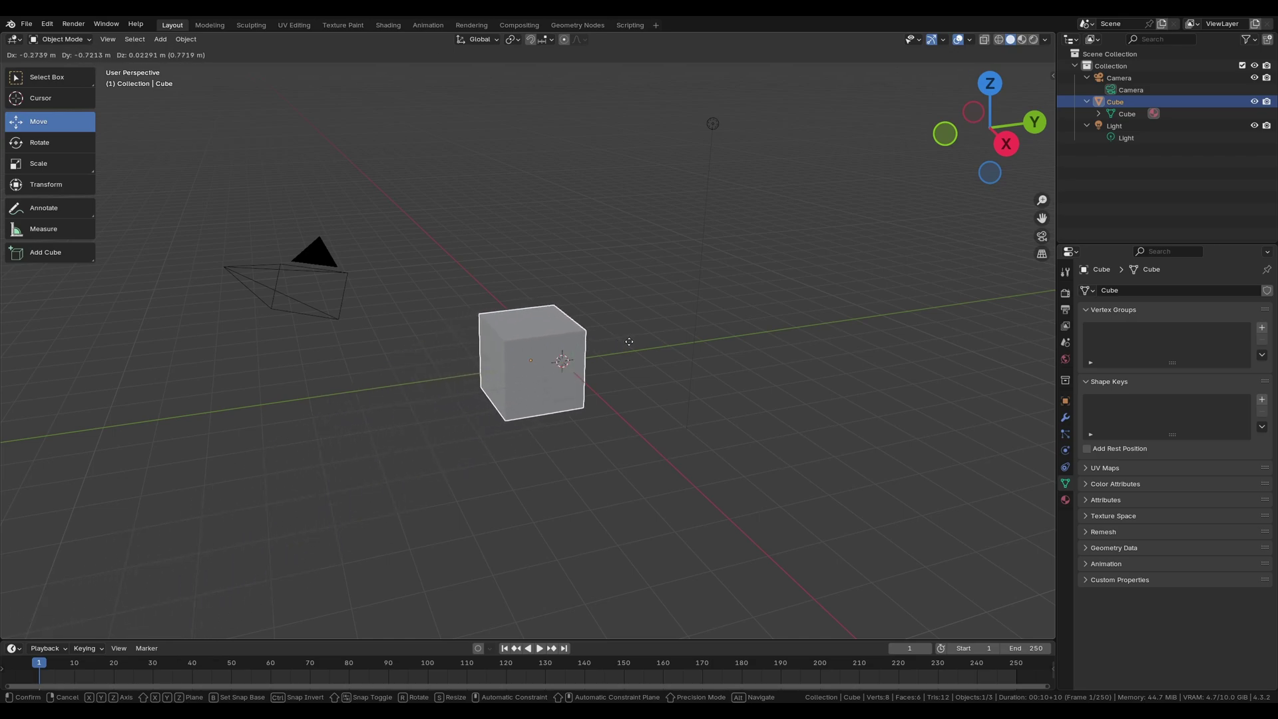
{"action": "key", "text": "x"}
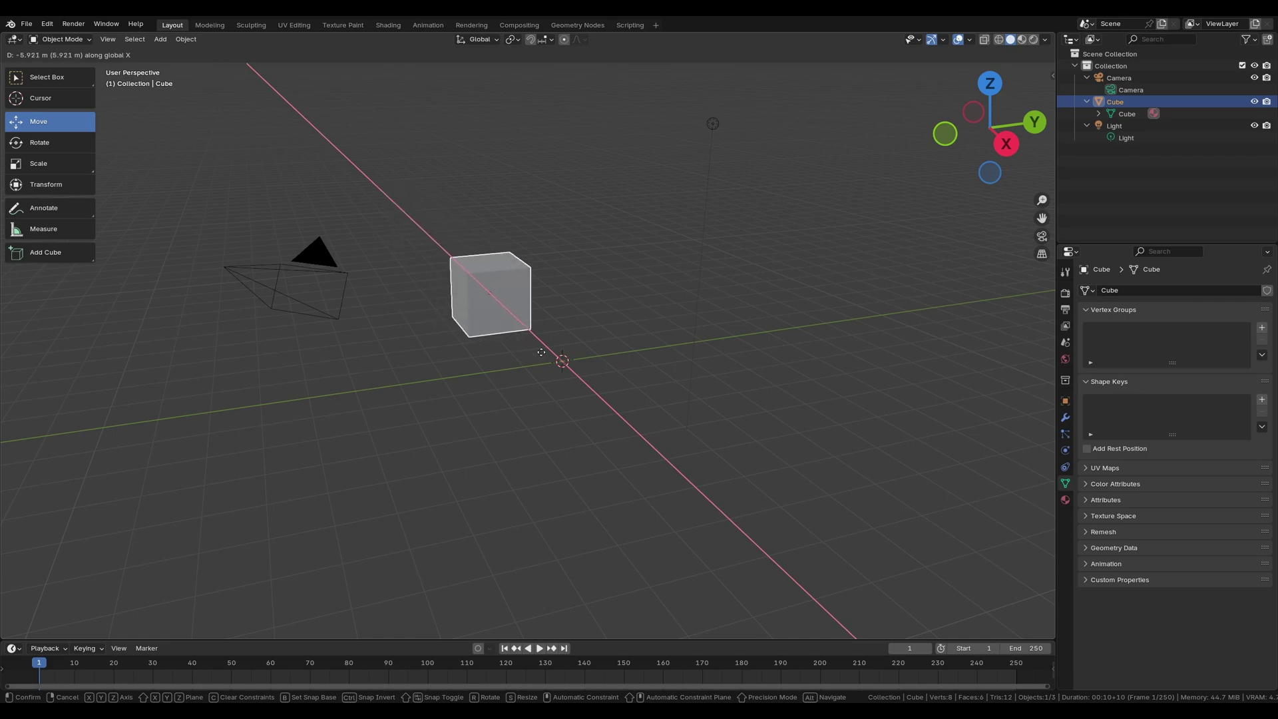
{"action": "key", "text": "y"}
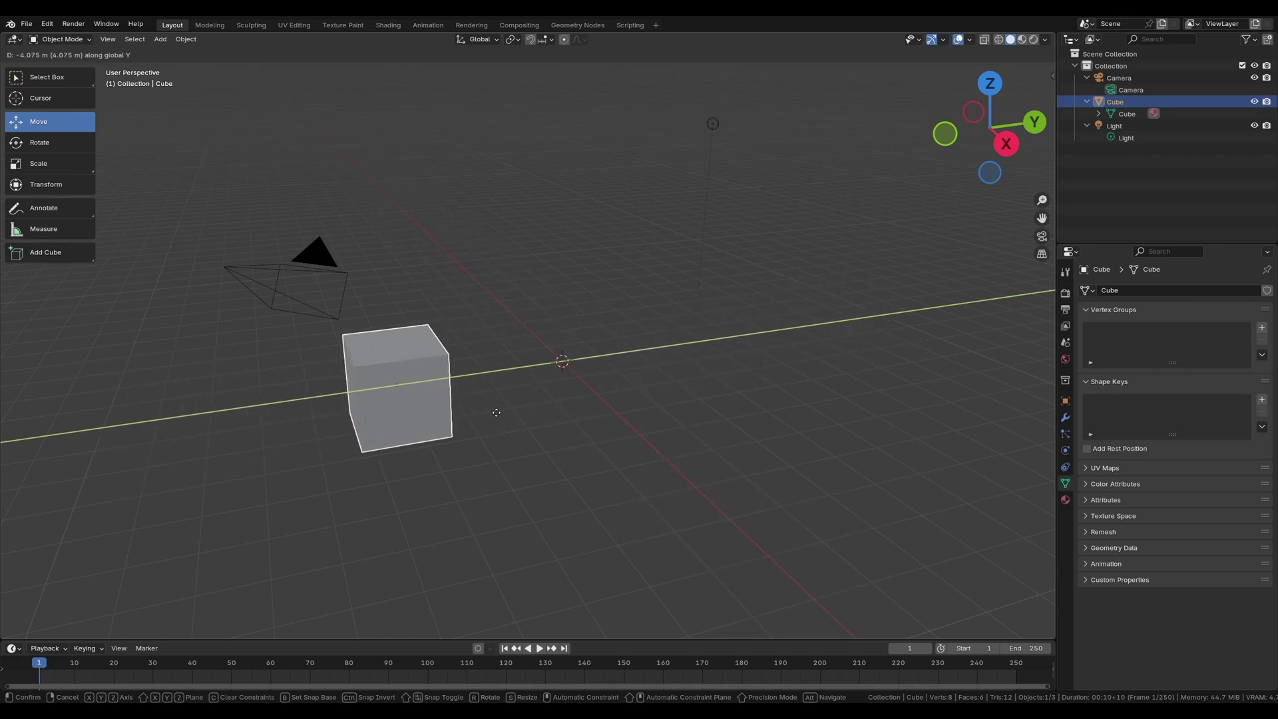
{"action": "key", "text": "z"}
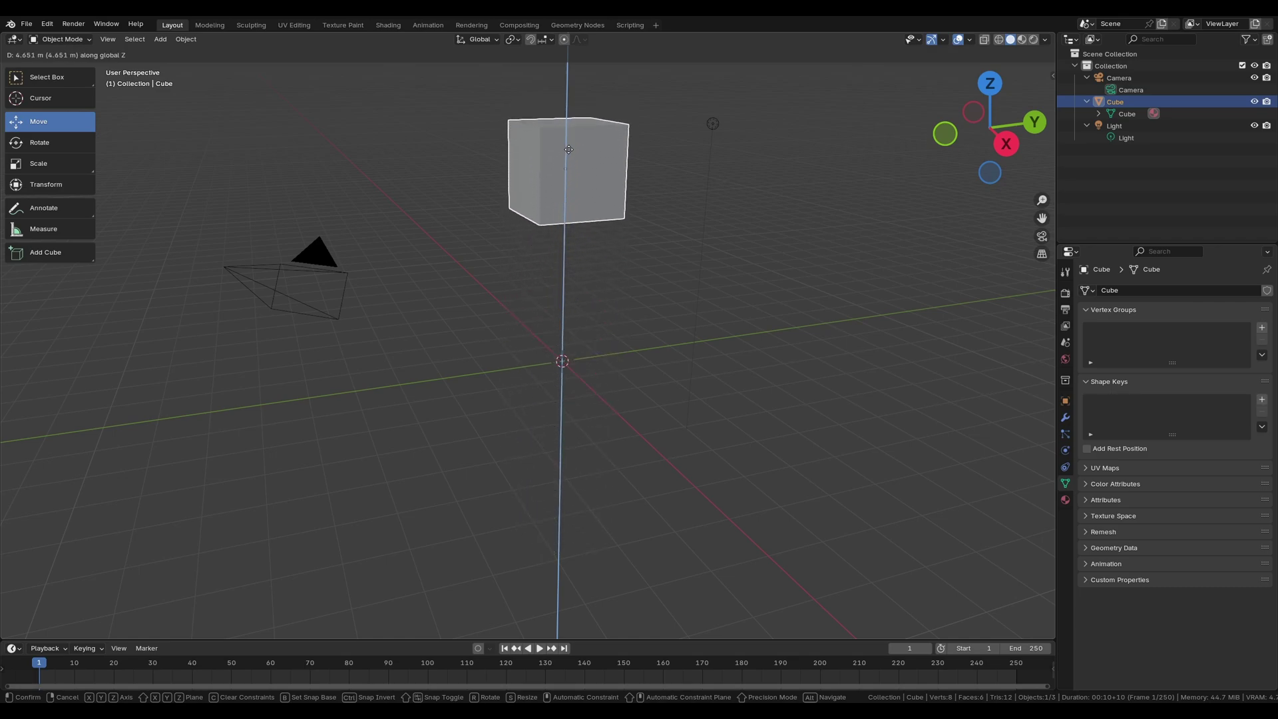
{"action": "right_click", "coordinate": [568, 149]}
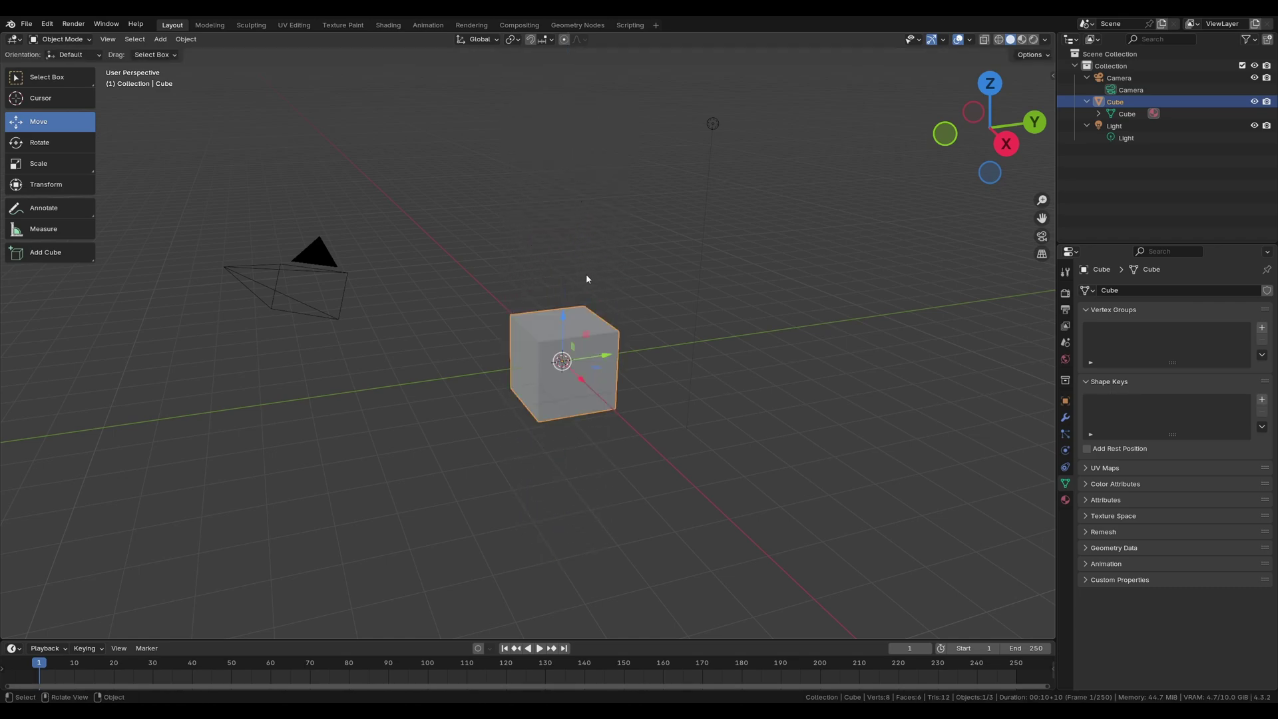
{"action": "key", "text": "g"}
{"action": "right_click", "coordinate": [576, 321]}
{"action": "key", "text": "g"}
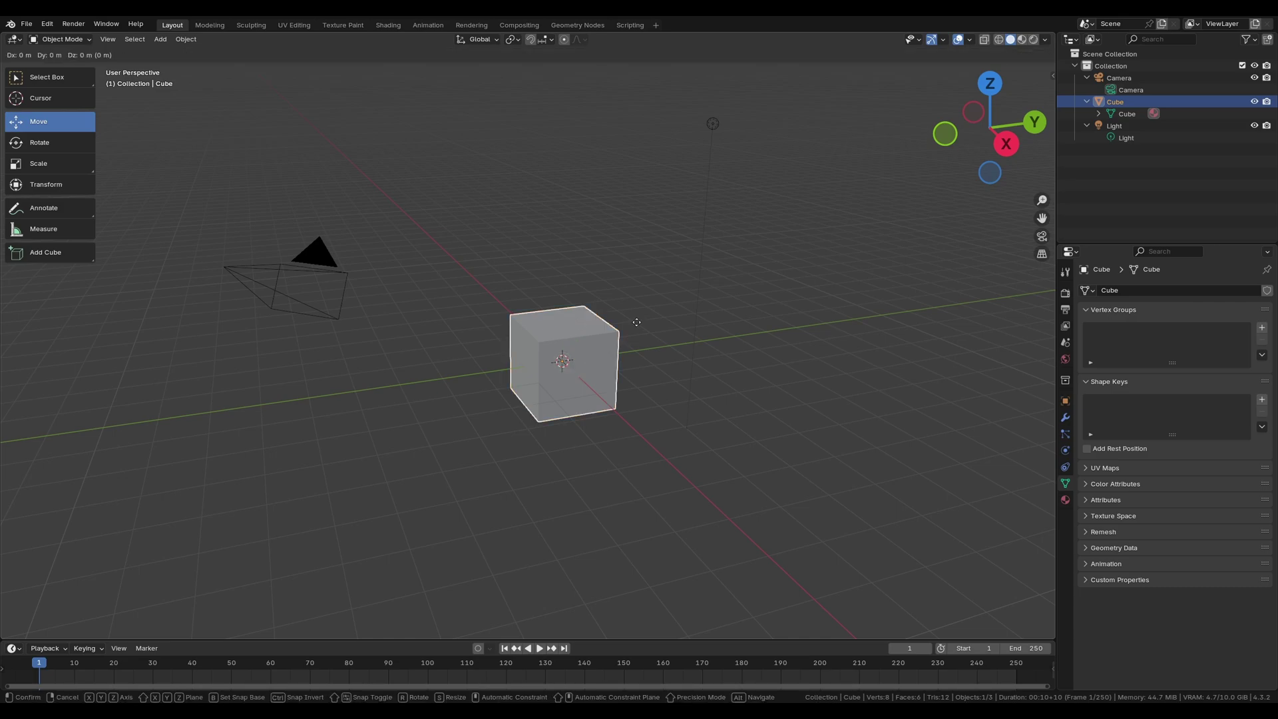
{"action": "key", "text": "shift+z"}
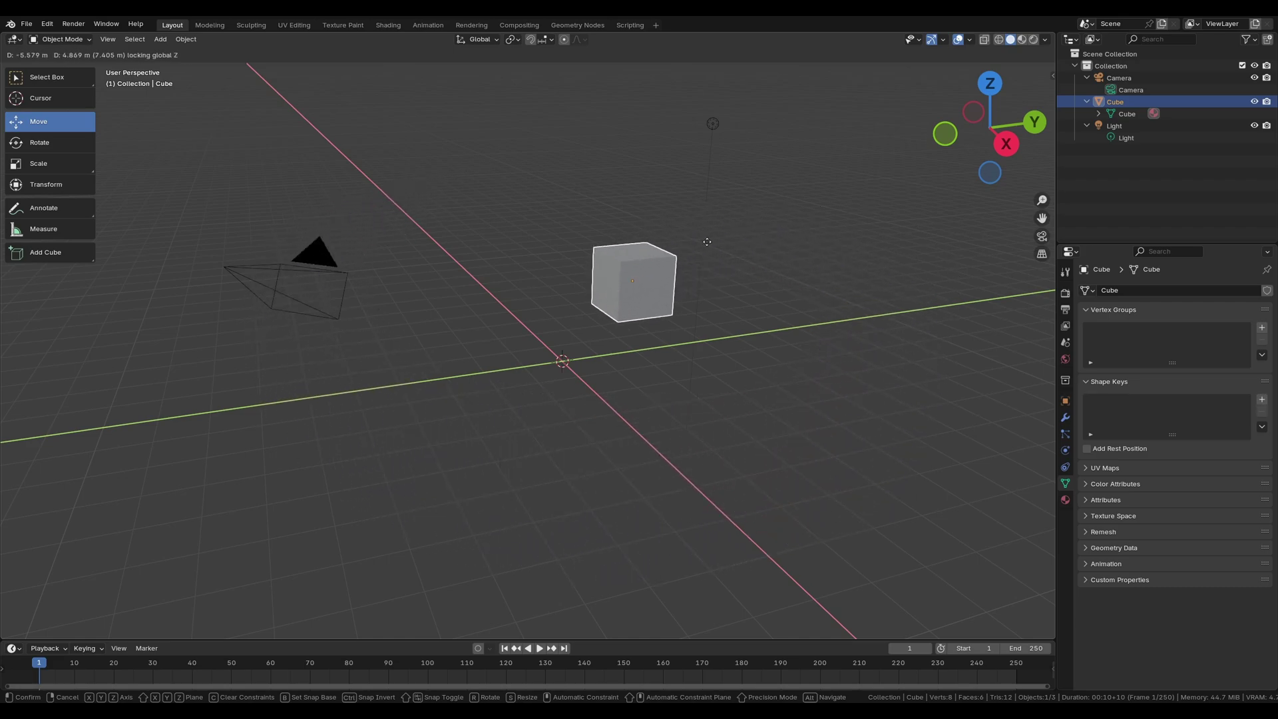
{"action": "key", "text": "shift+x"}
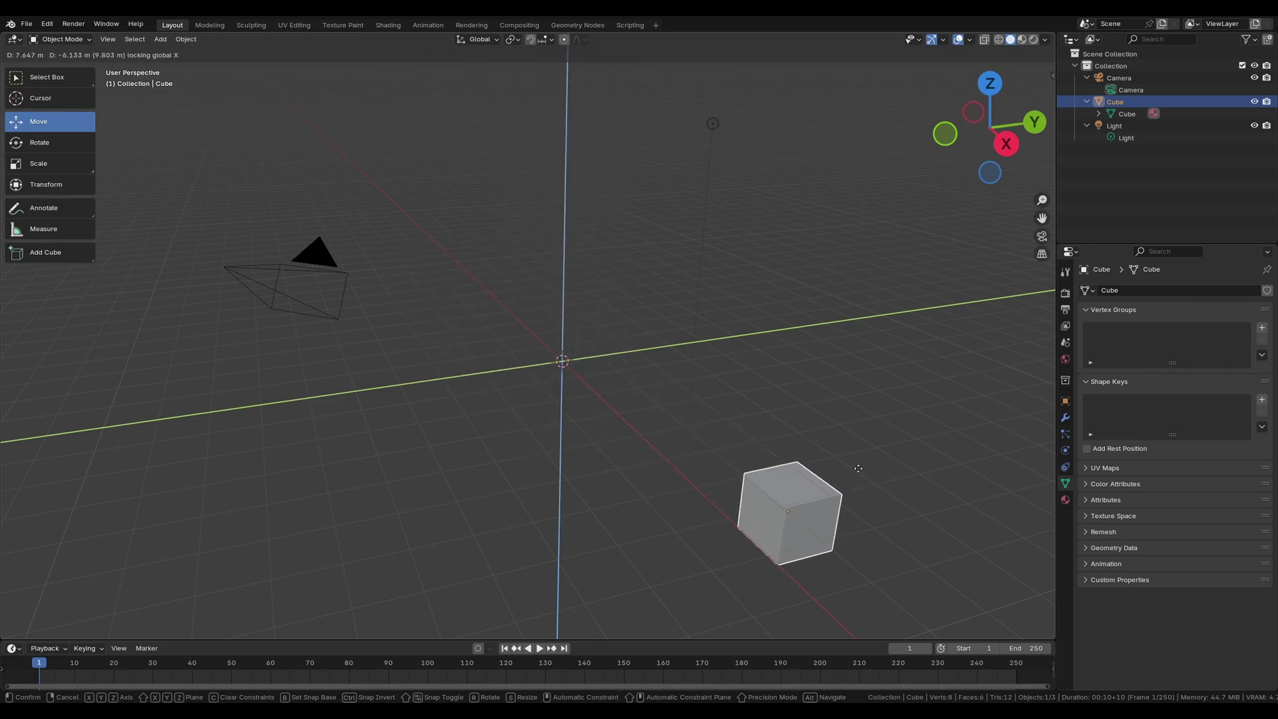
{"action": "key", "text": "Escape"}
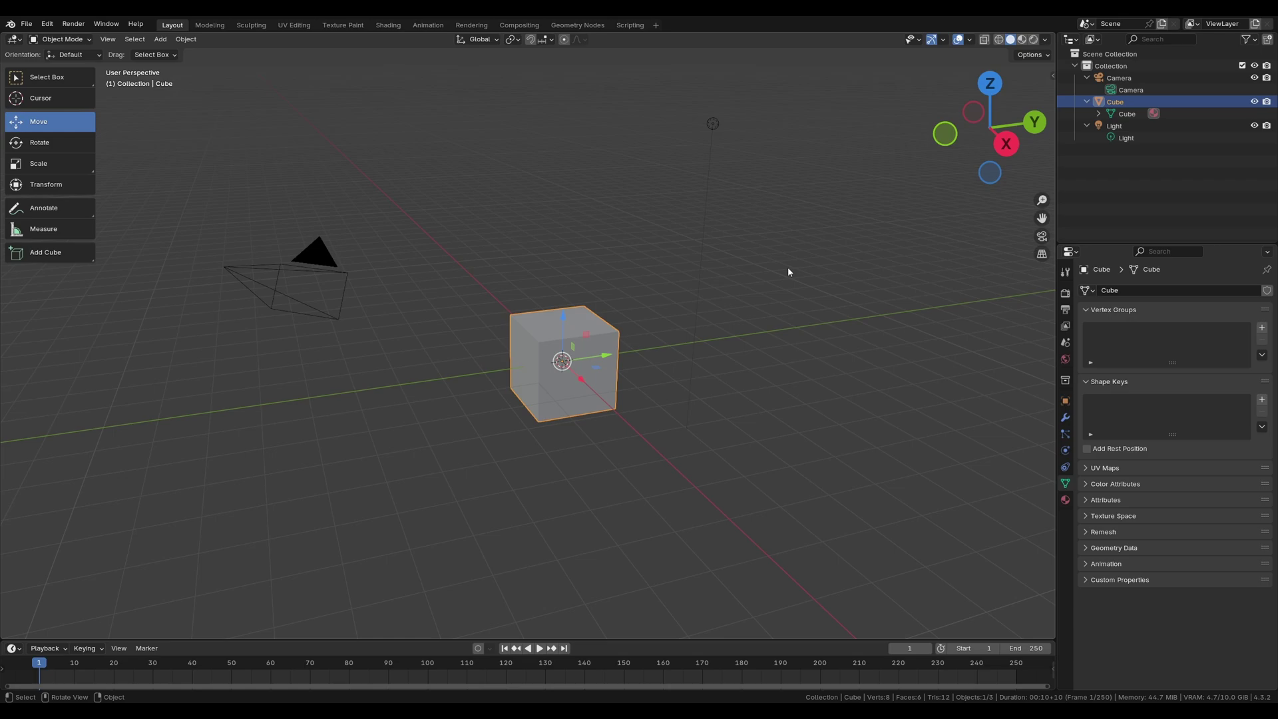
{"action": "key", "text": "r"}
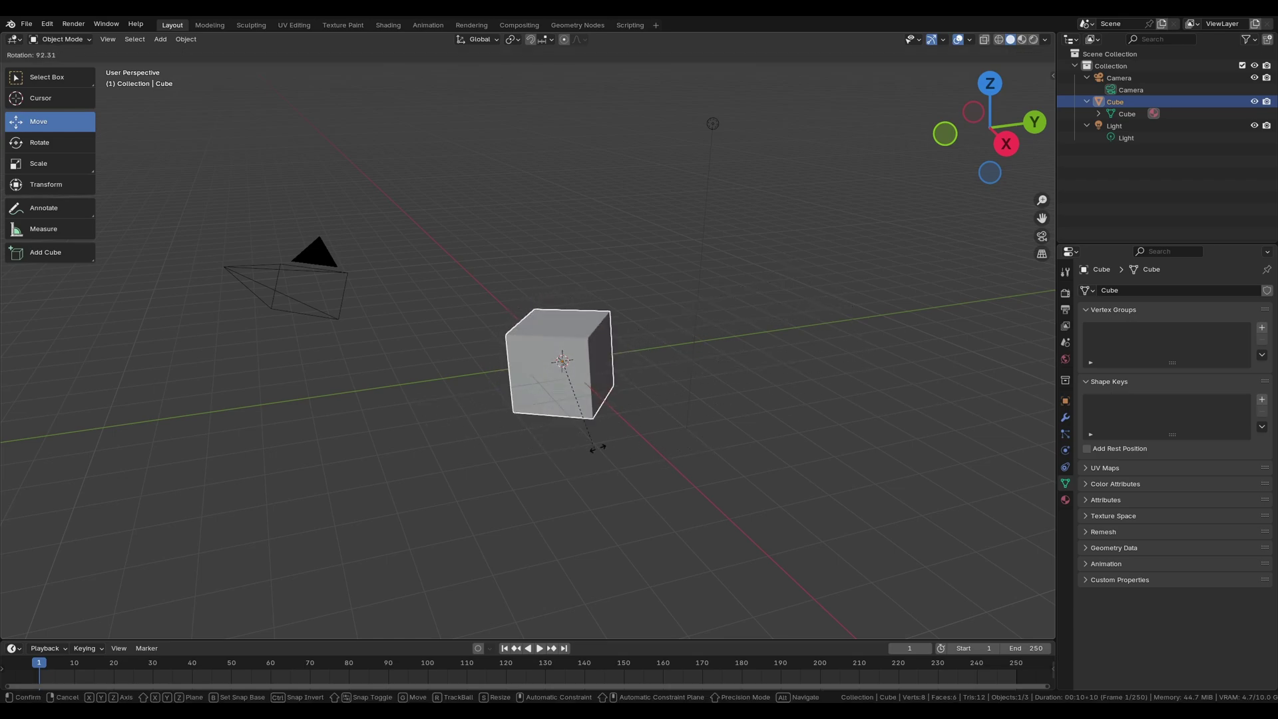
{"action": "key", "text": "x"}
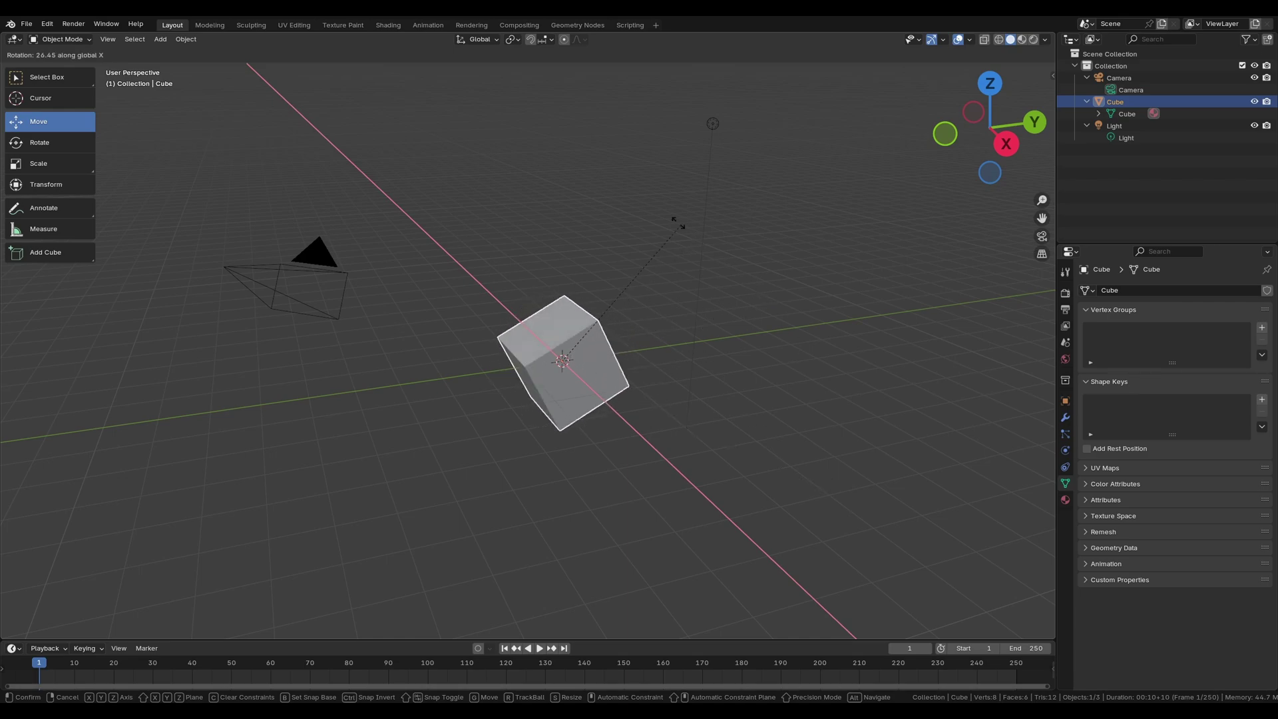
{"action": "key", "text": "y"}
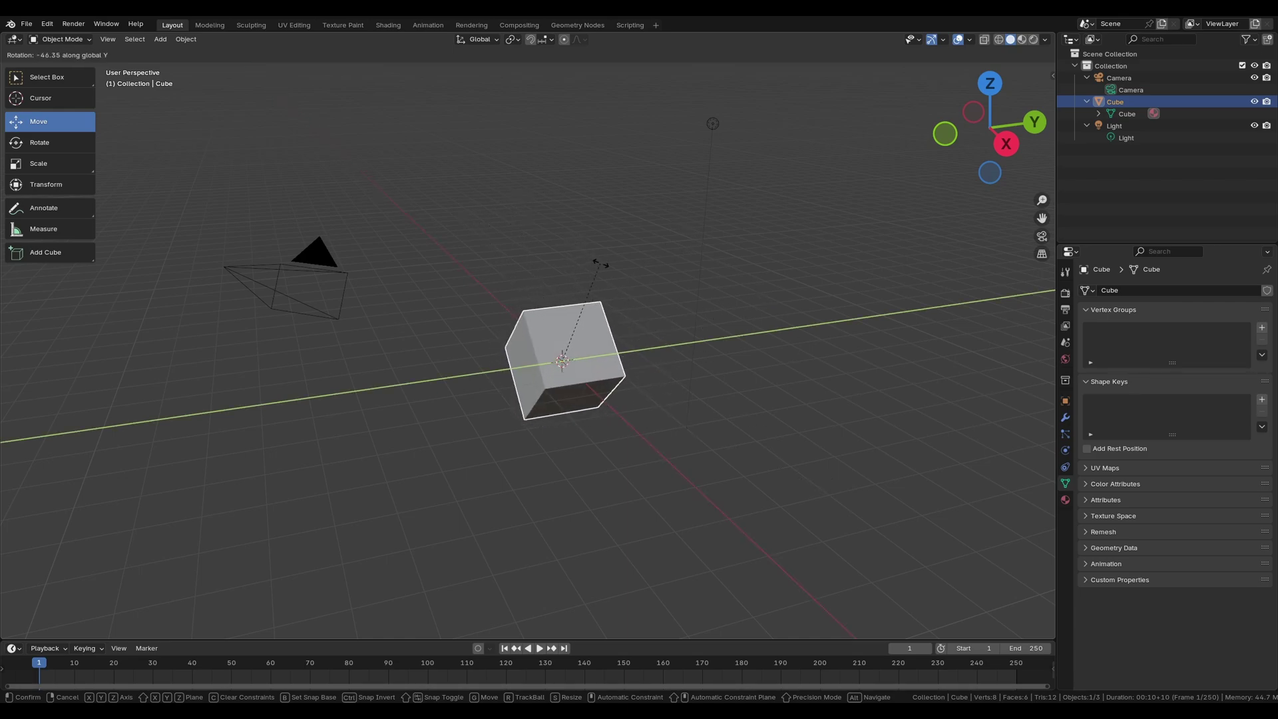
{"action": "key", "text": "z"}
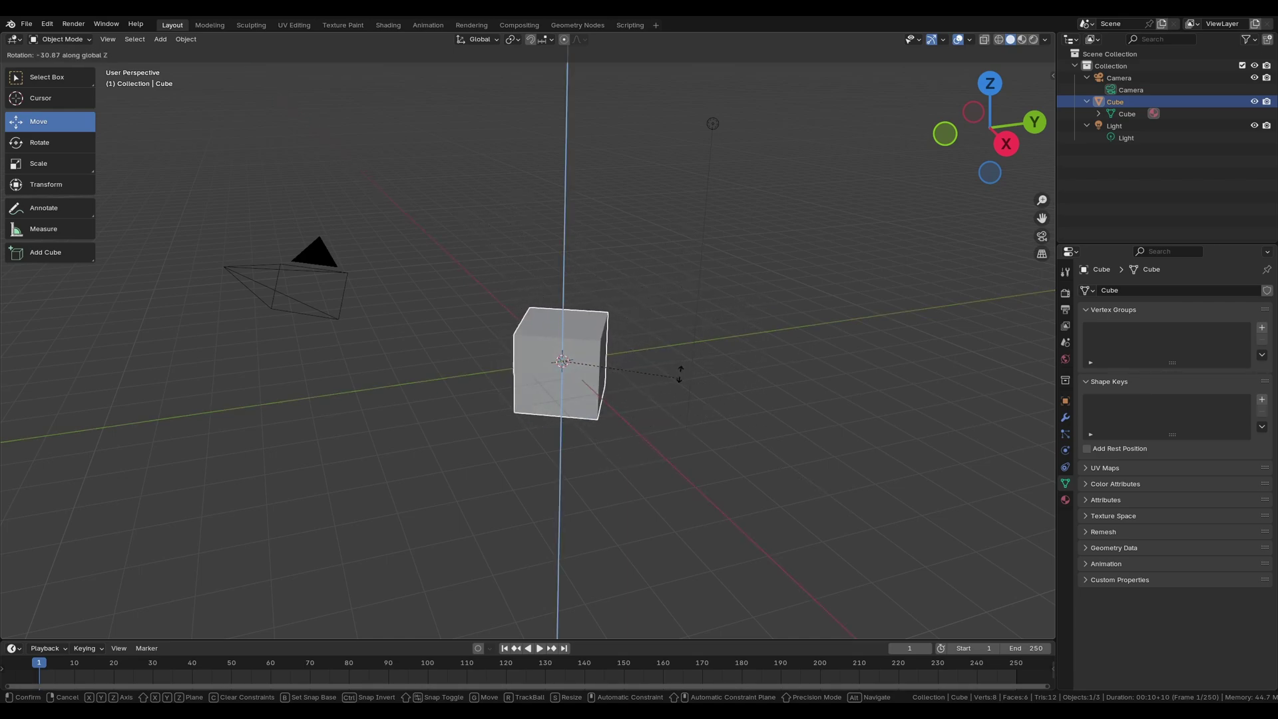
{"action": "right_click", "coordinate": [605, 489]}
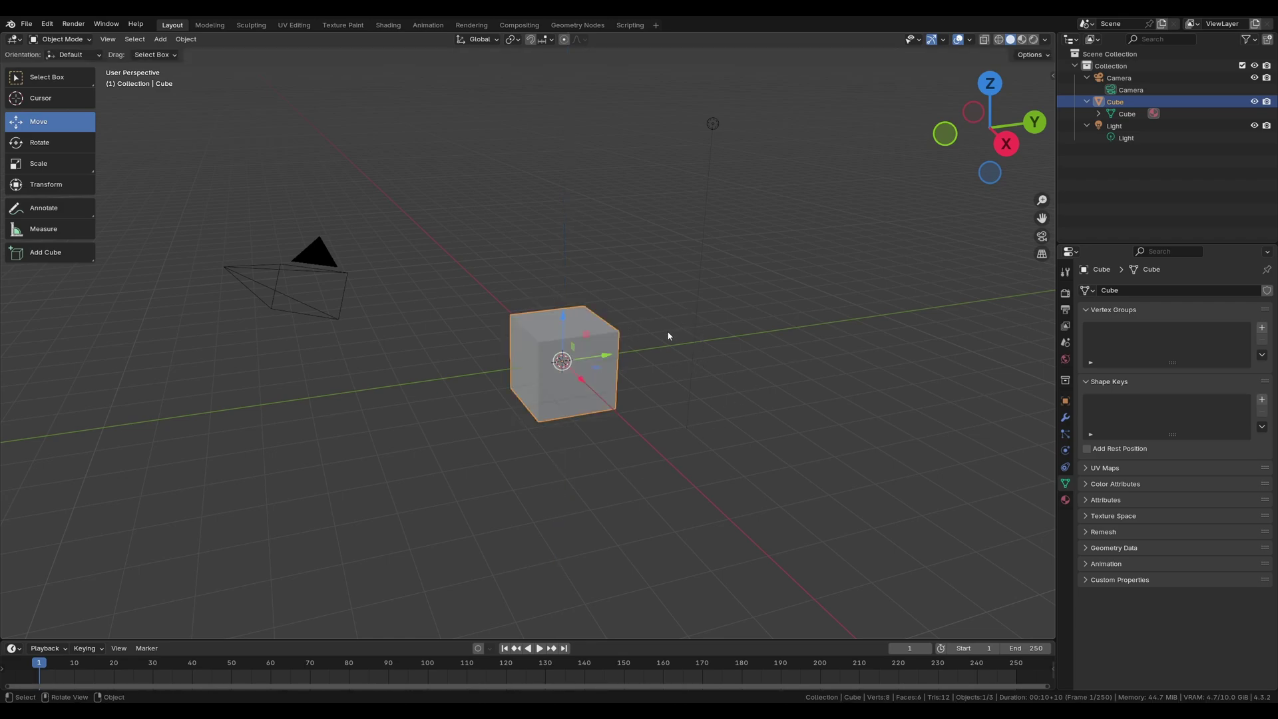
{"action": "key", "text": "s"}
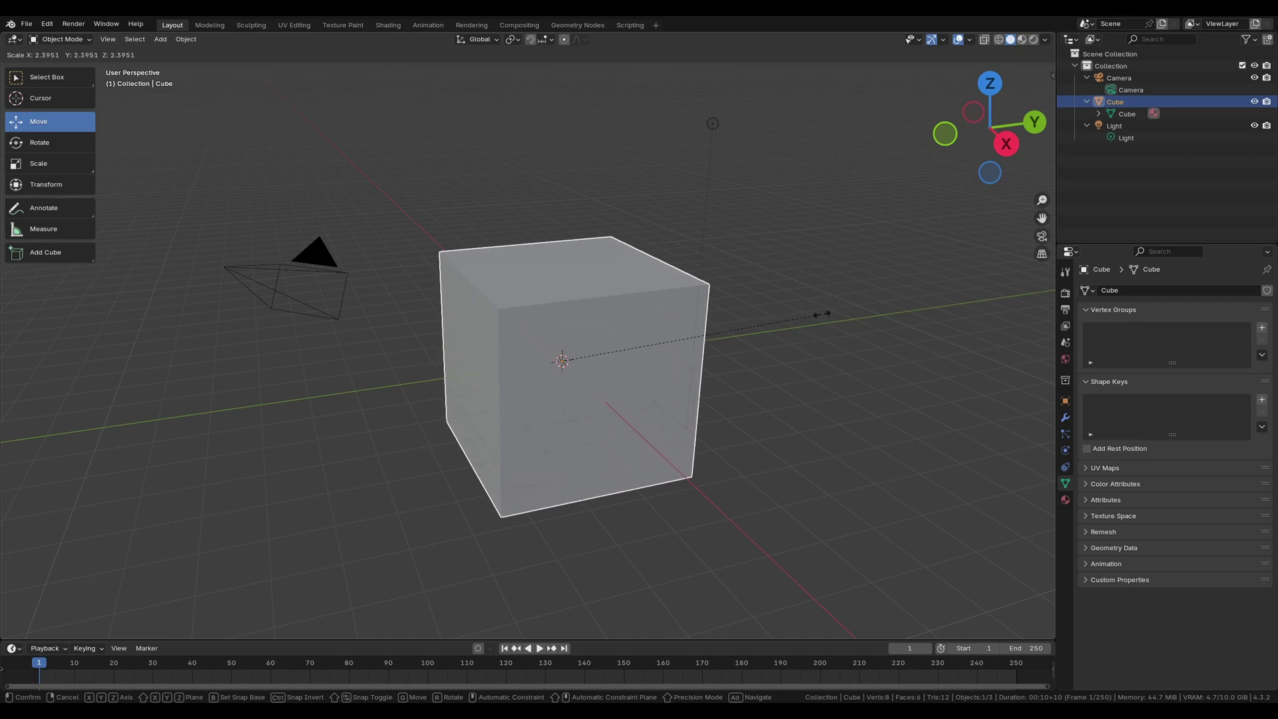
{"action": "key", "text": "x"}
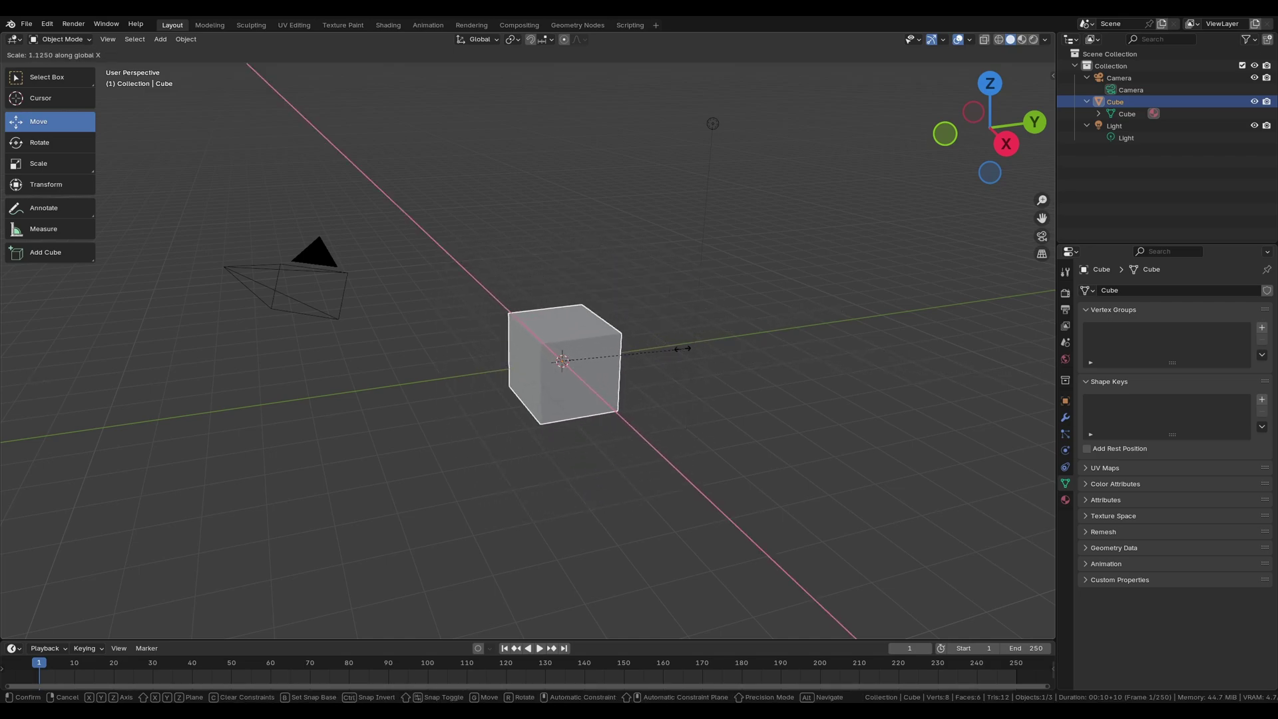
{"action": "key", "text": "y"}
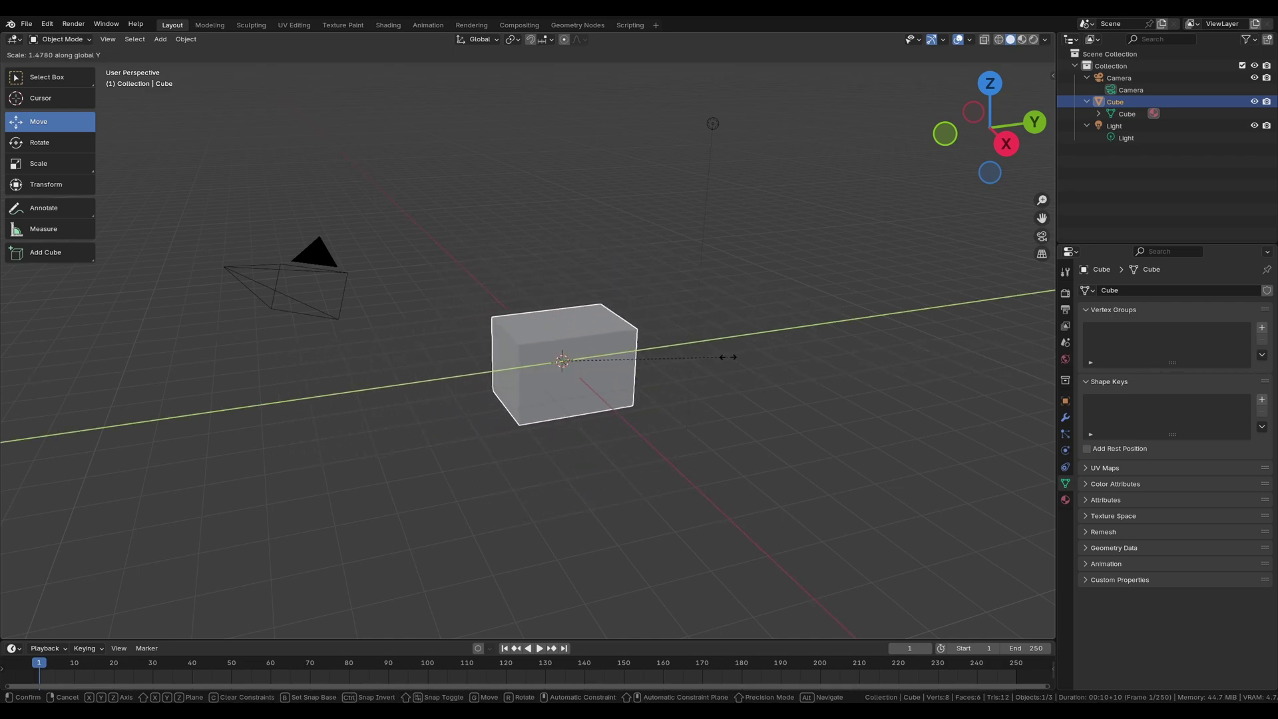
{"action": "key", "text": "z"}
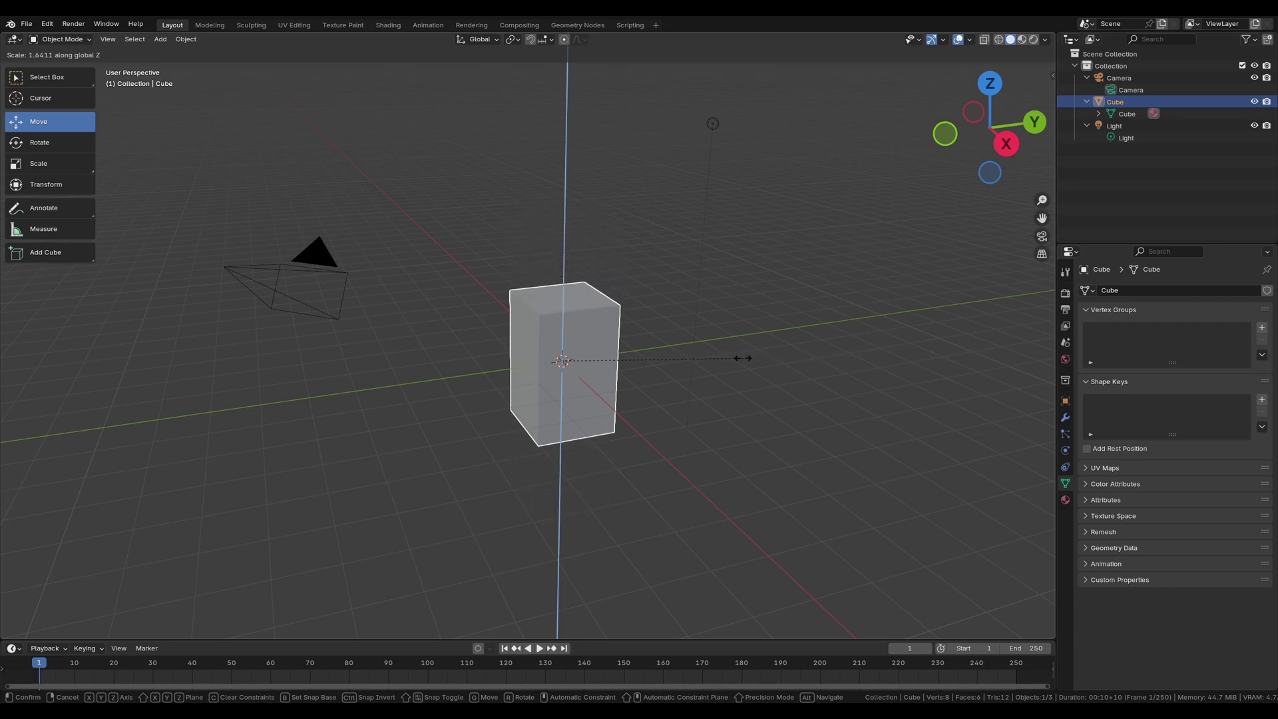
{"action": "key", "text": "shift+z"}
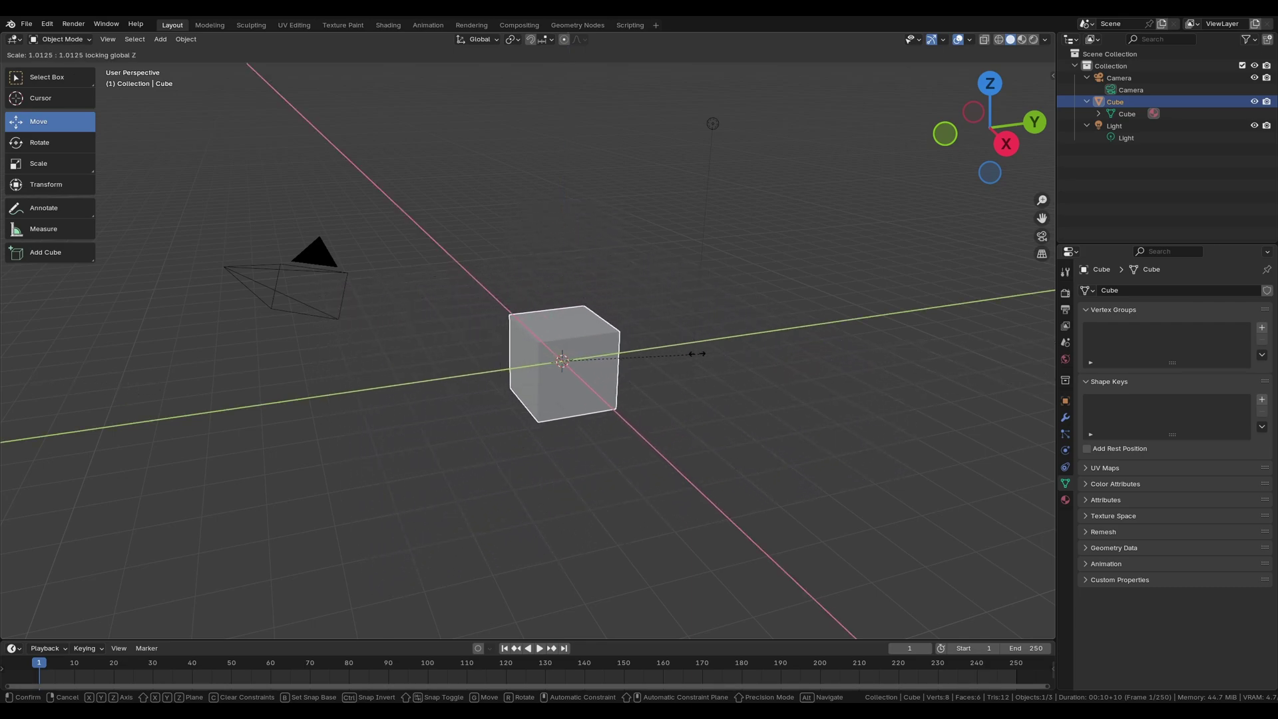
{"action": "key", "text": "Escape"}
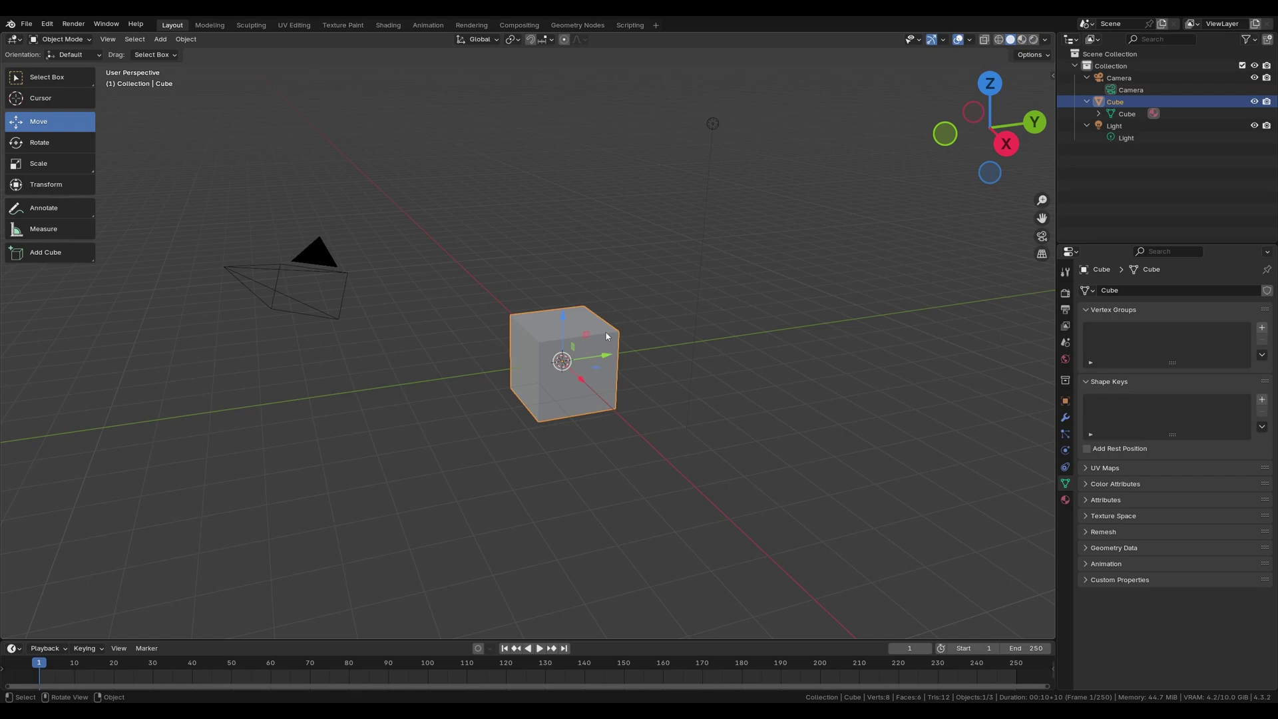
Move the cube 6.5 m along global Y, testing the negative direction before confirming positive.
{"action": "key", "text": "g"}
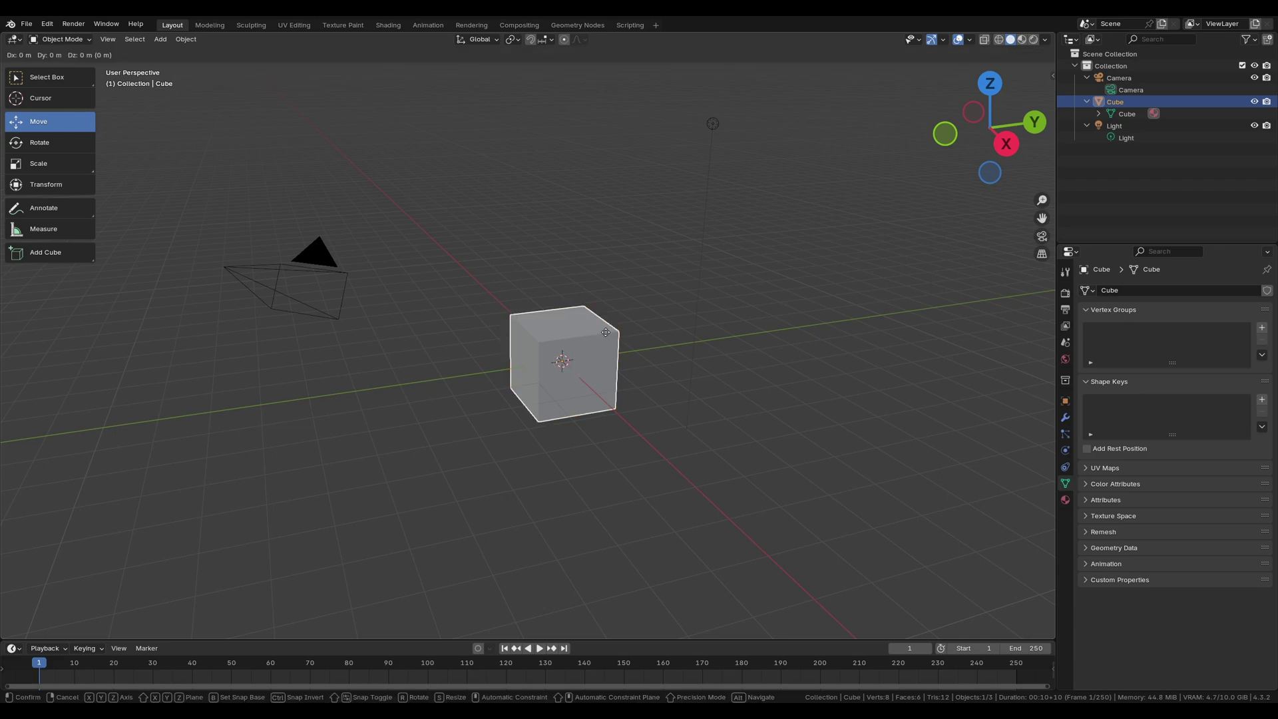
{"action": "key", "text": "y"}
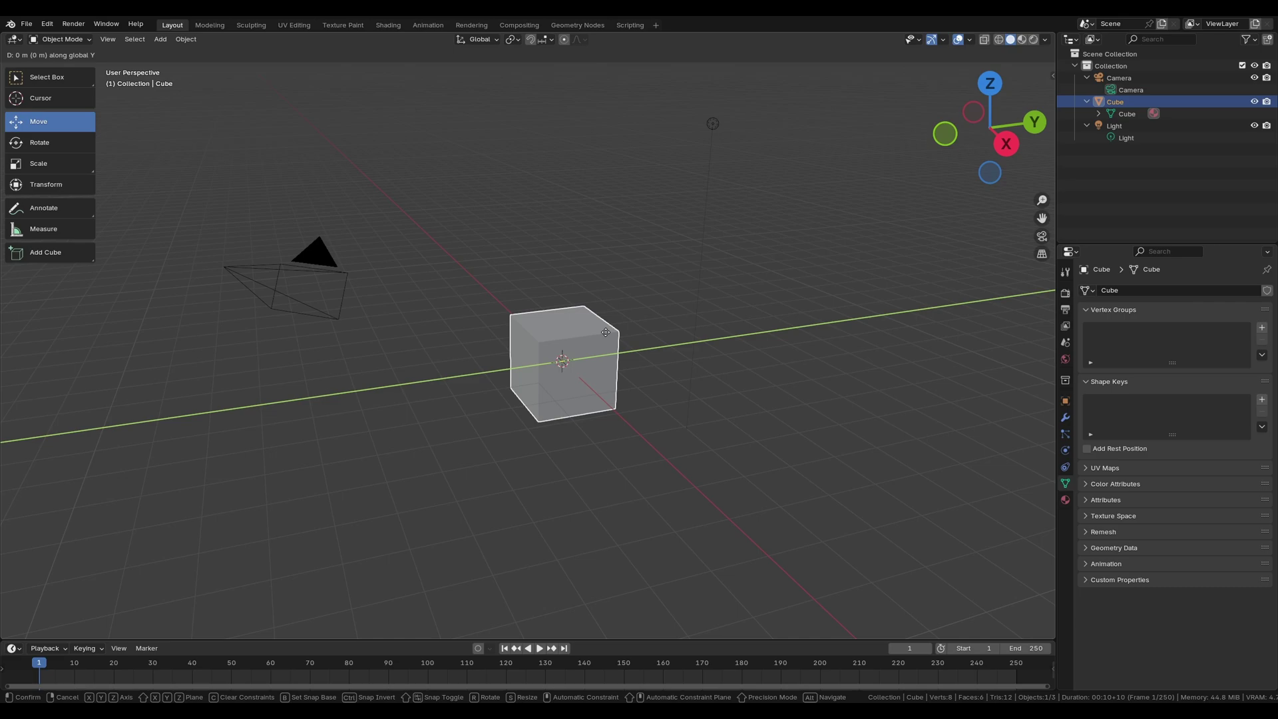
{"action": "type", "text": "6"}
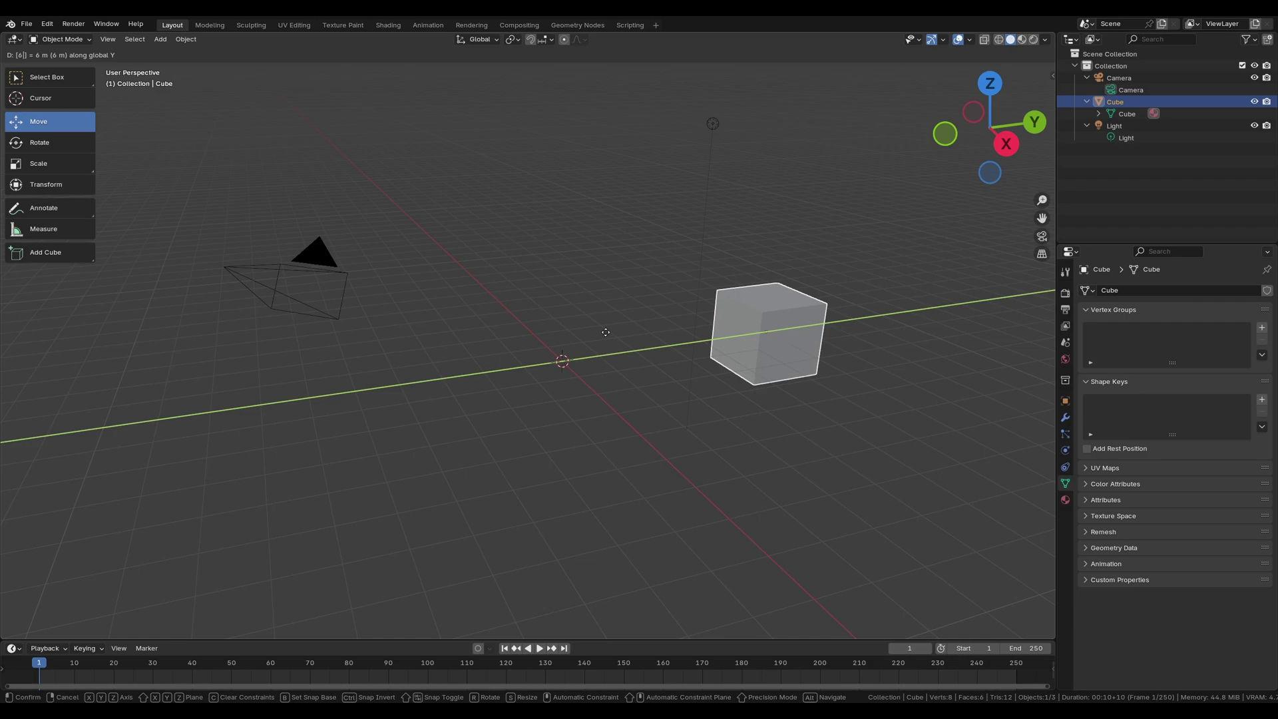
{"action": "type", "text": "."}
{"action": "type", "text": "5"}
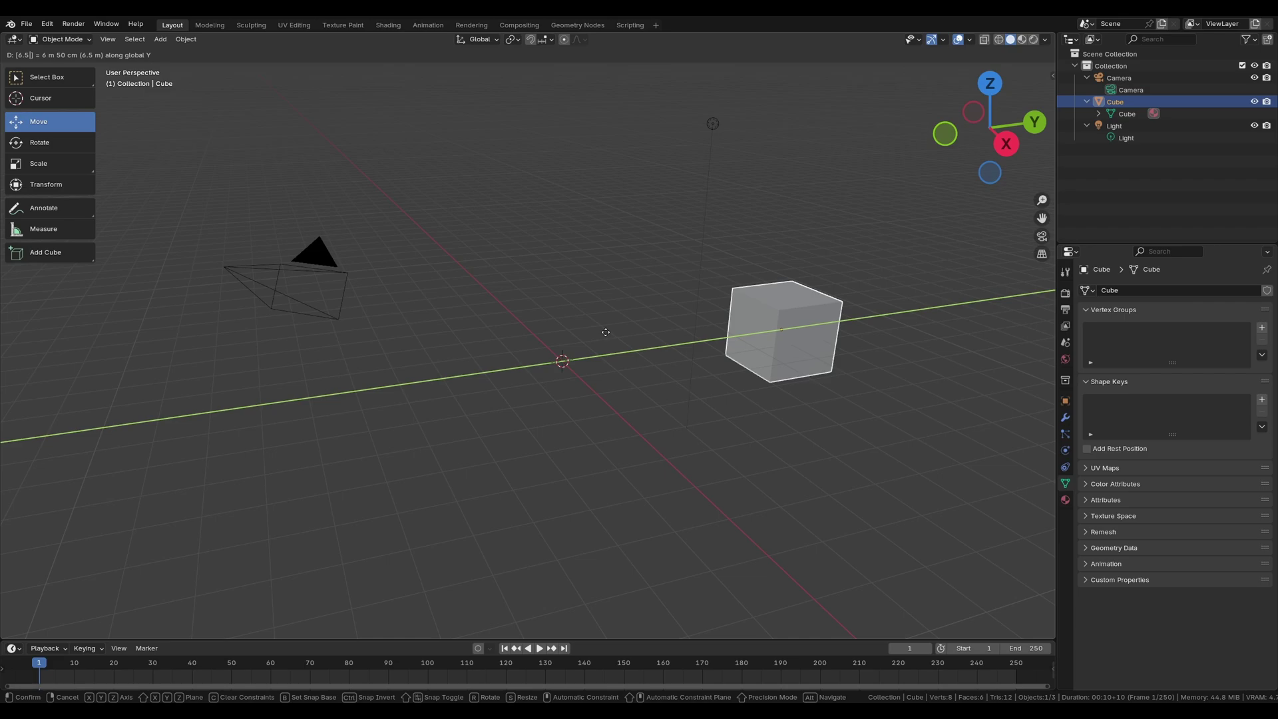
{"action": "key", "text": "minus"}
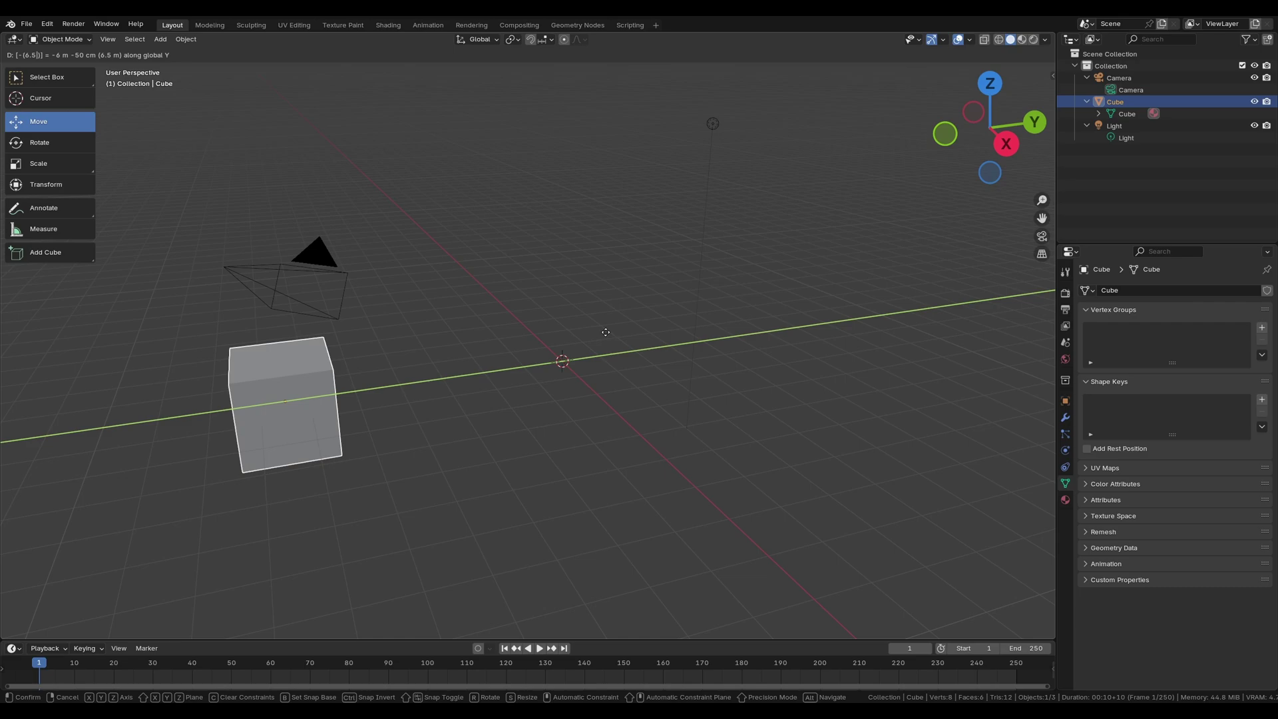
{"action": "key", "text": "minus"}
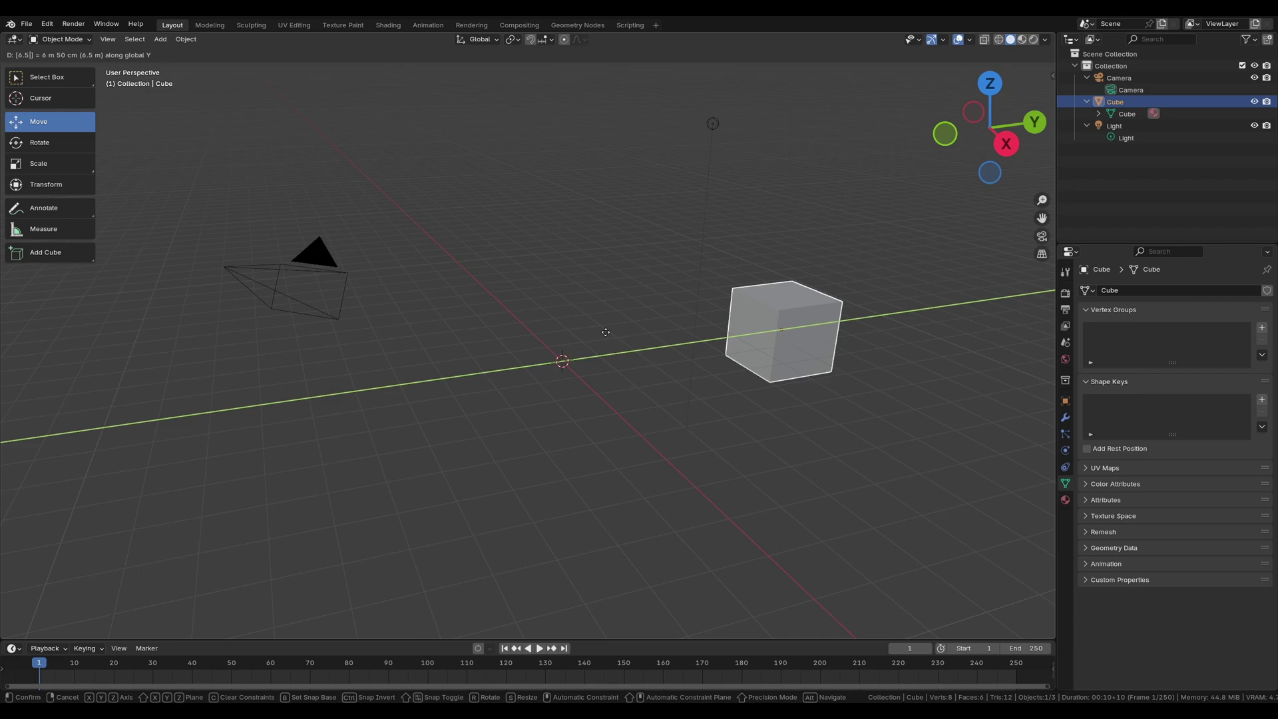
{"action": "key", "text": "Return"}
Rotate the cube 90° about the global Z axis, cycling past the X and Y constraints.
{"action": "left_click", "coordinate": [798, 339]}
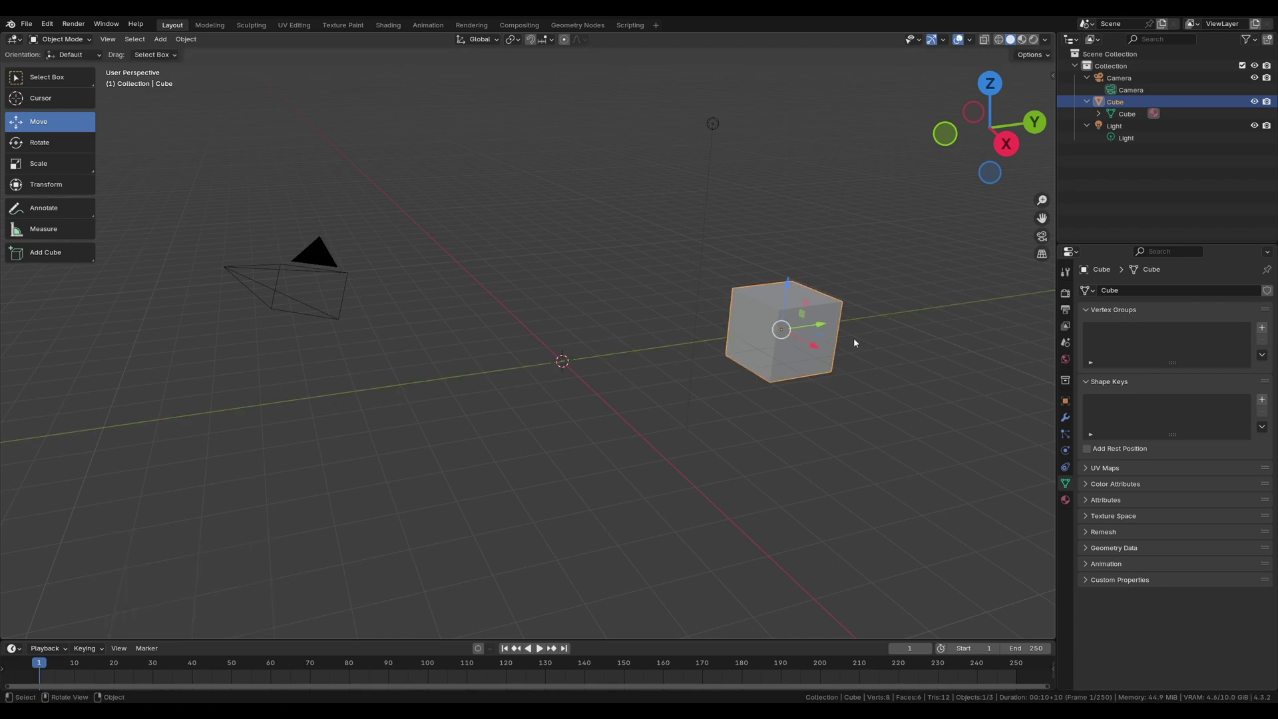
{"action": "key", "text": "r"}
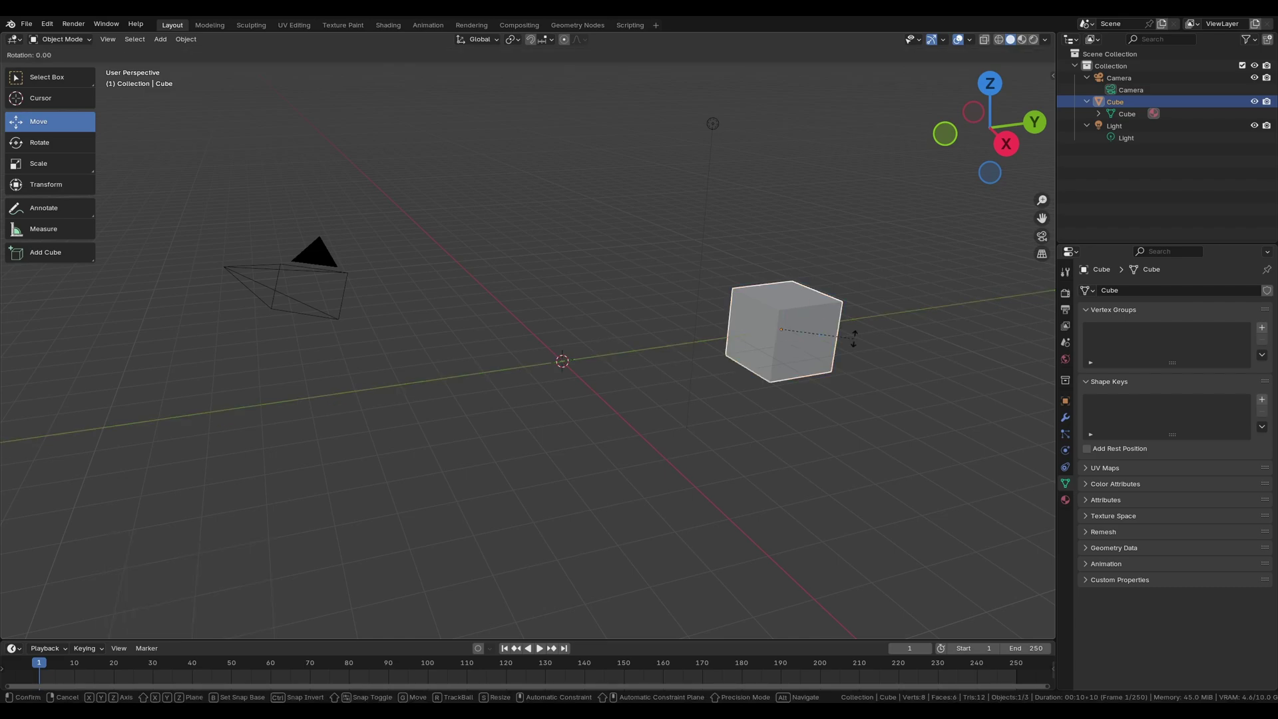
{"action": "key", "text": "x"}
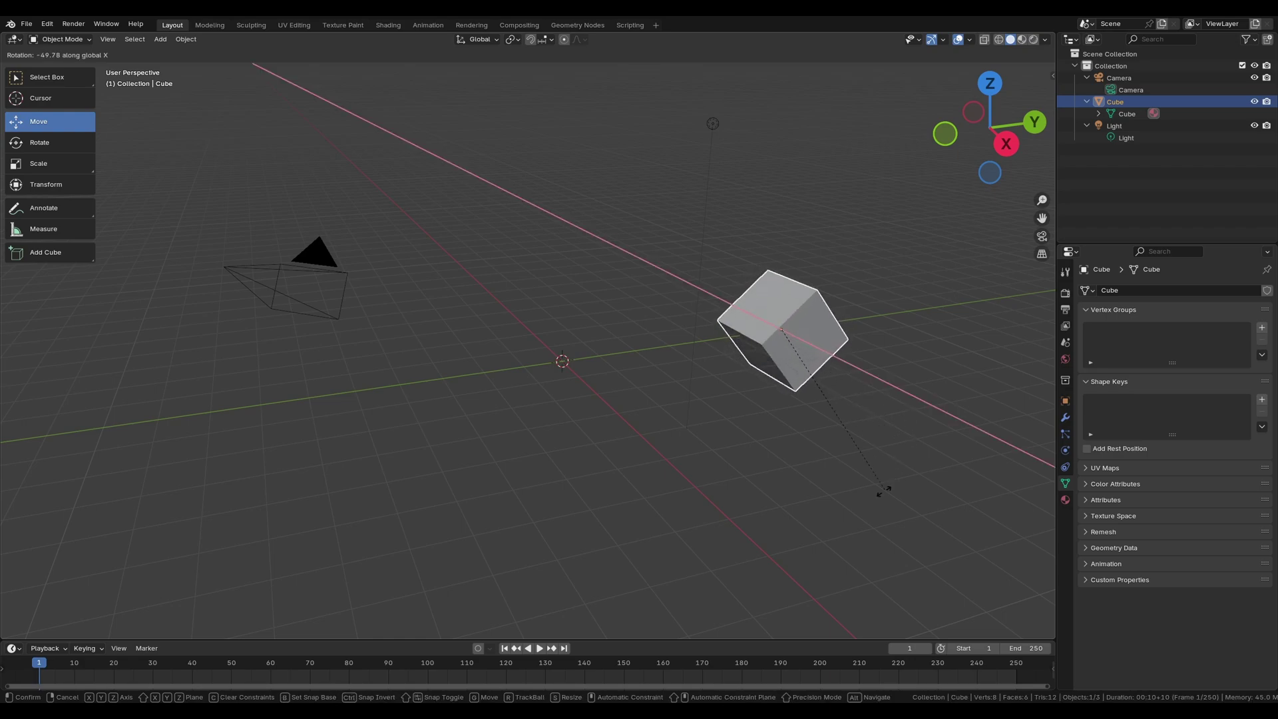
{"action": "key", "text": "y"}
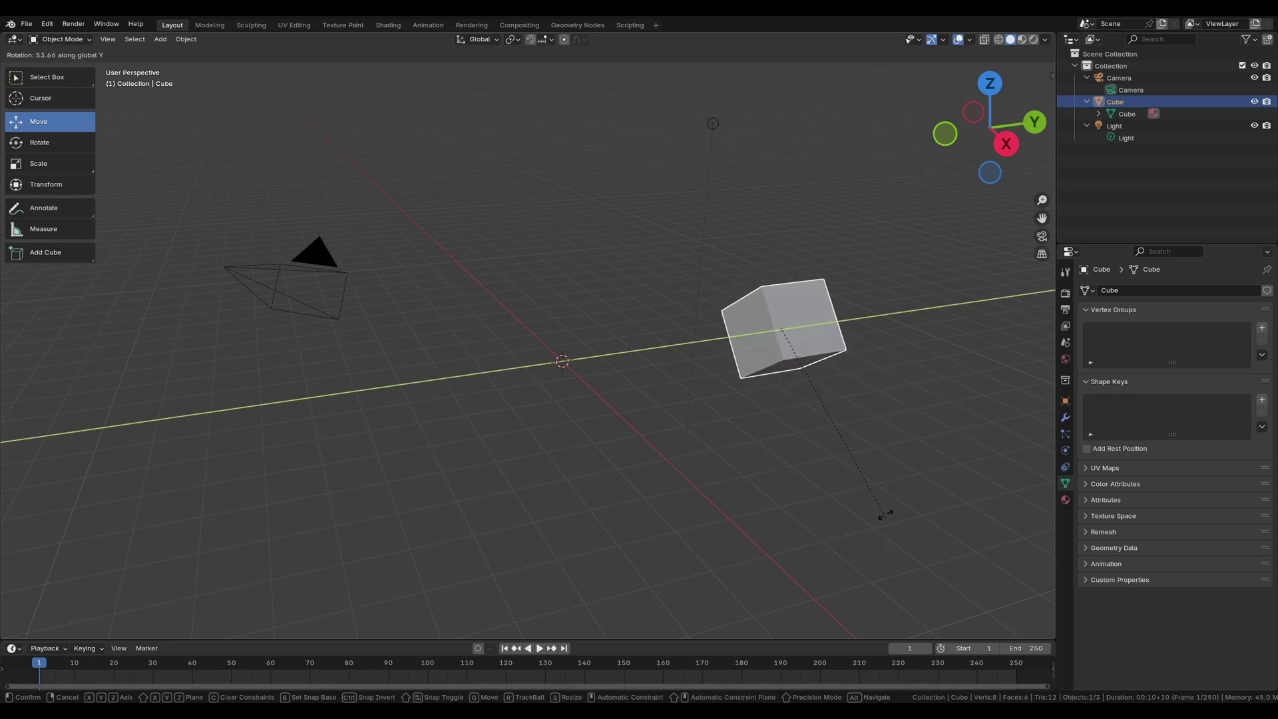
{"action": "key", "text": "z"}
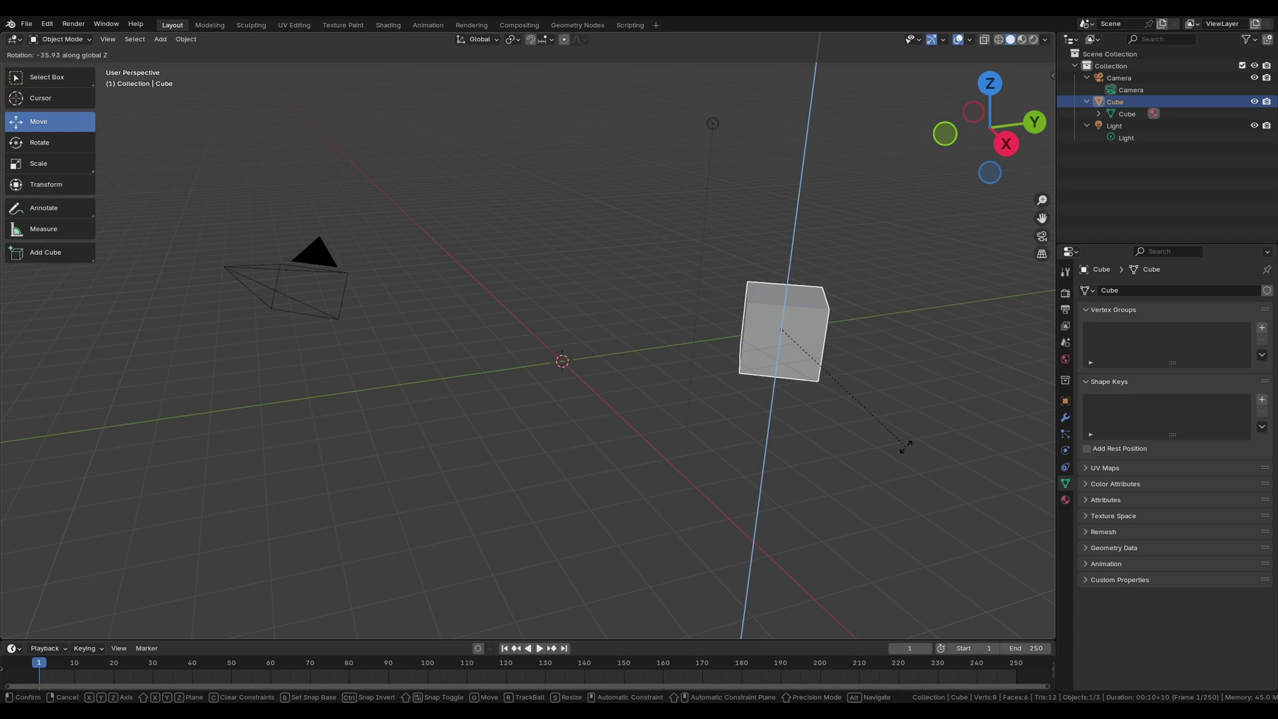
{"action": "type", "text": "90"}
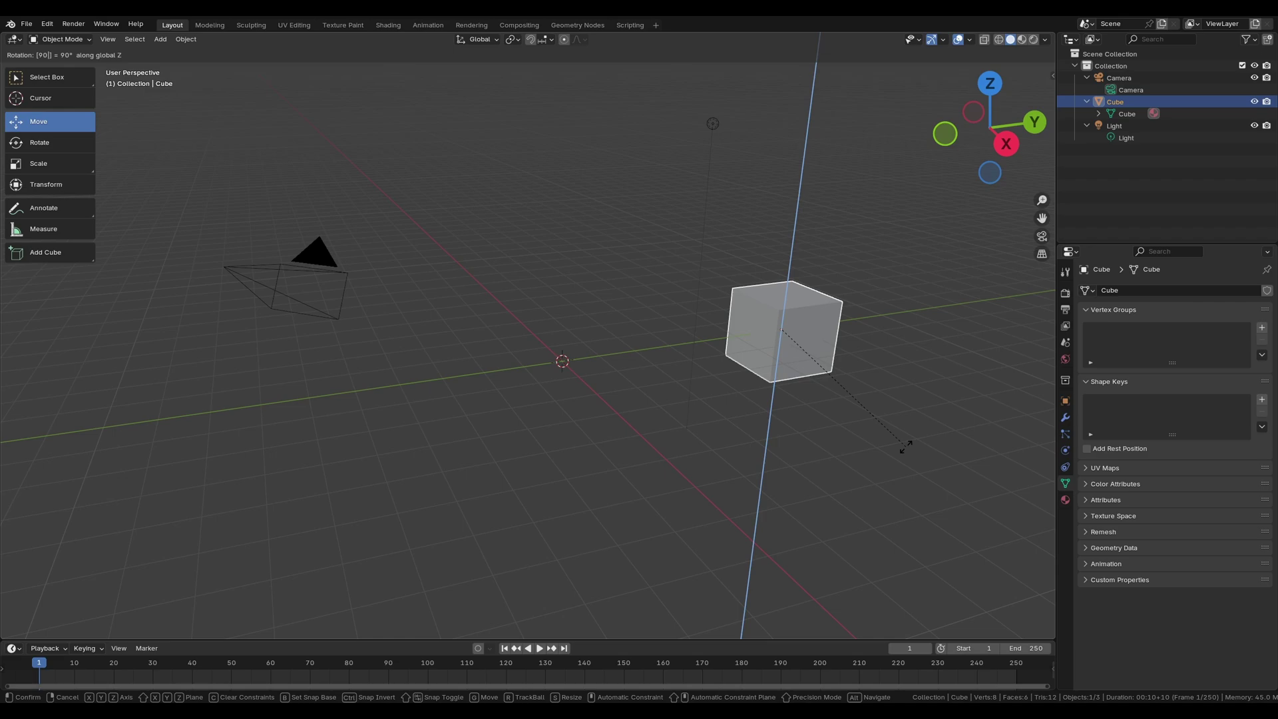
{"action": "key", "text": "Return"}
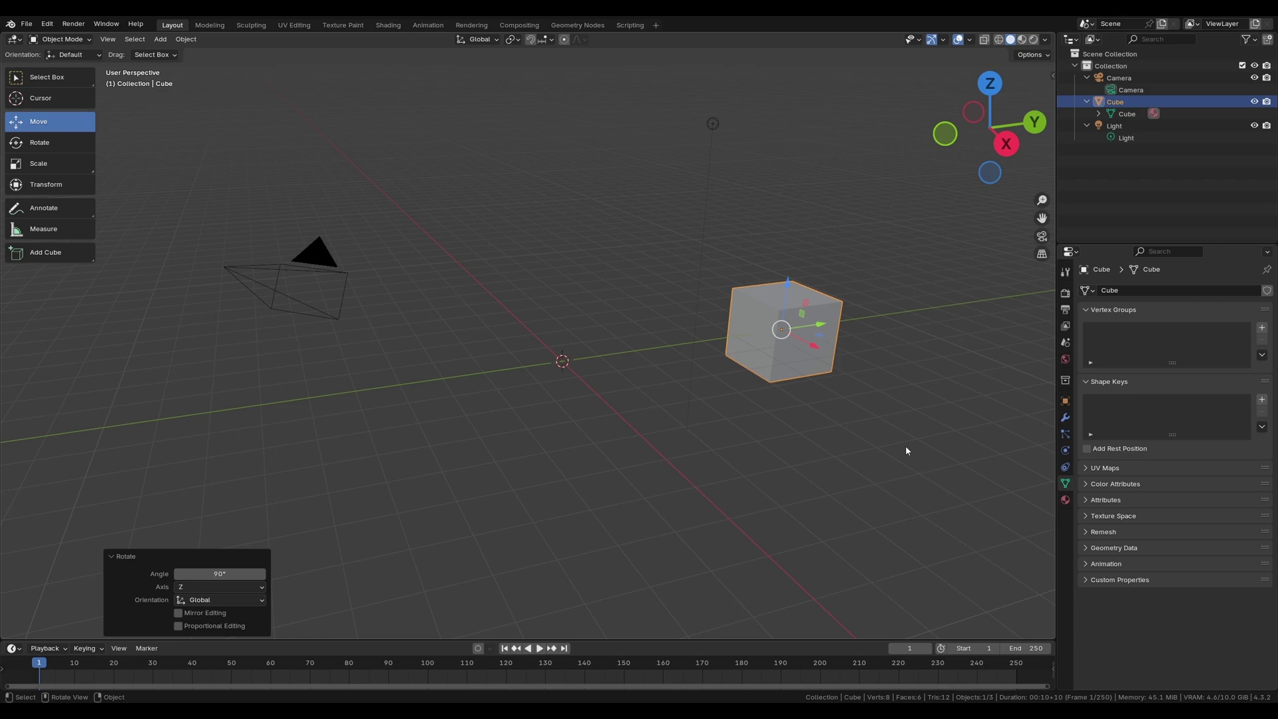
Scale the cube by 1.5 along the global Y axis.
{"action": "key", "text": "s"}
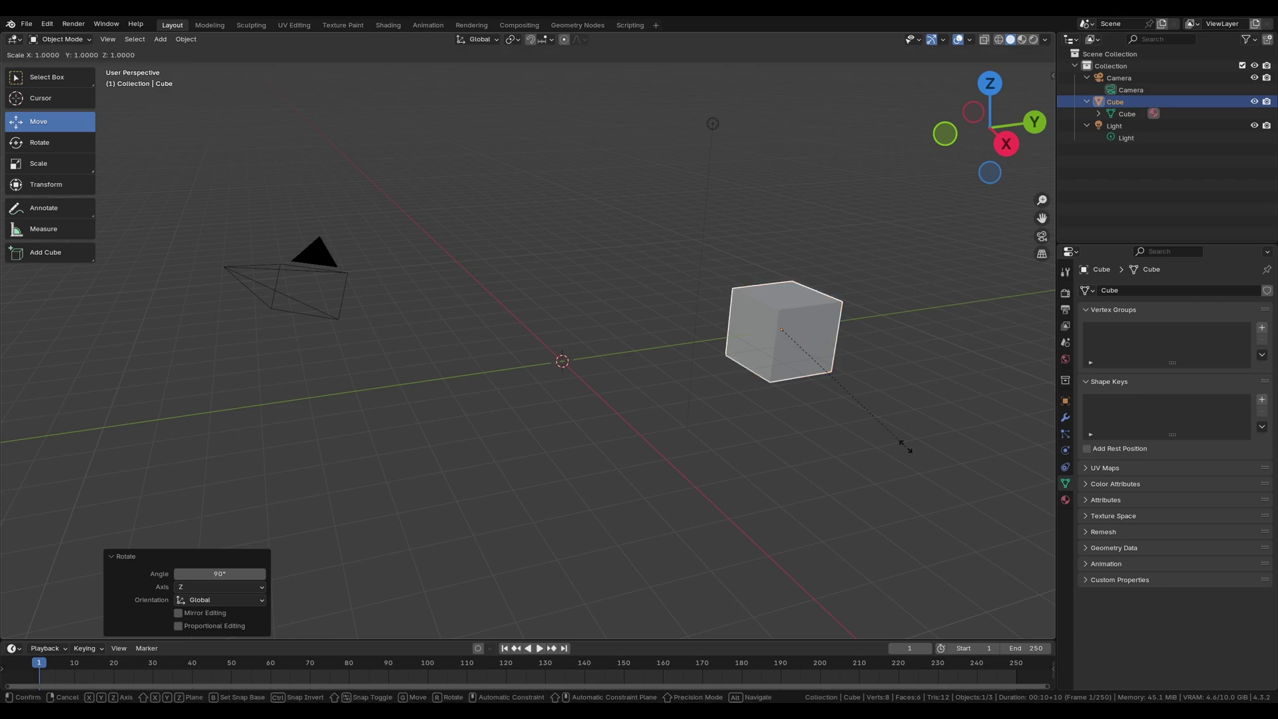
{"action": "key", "text": "y"}
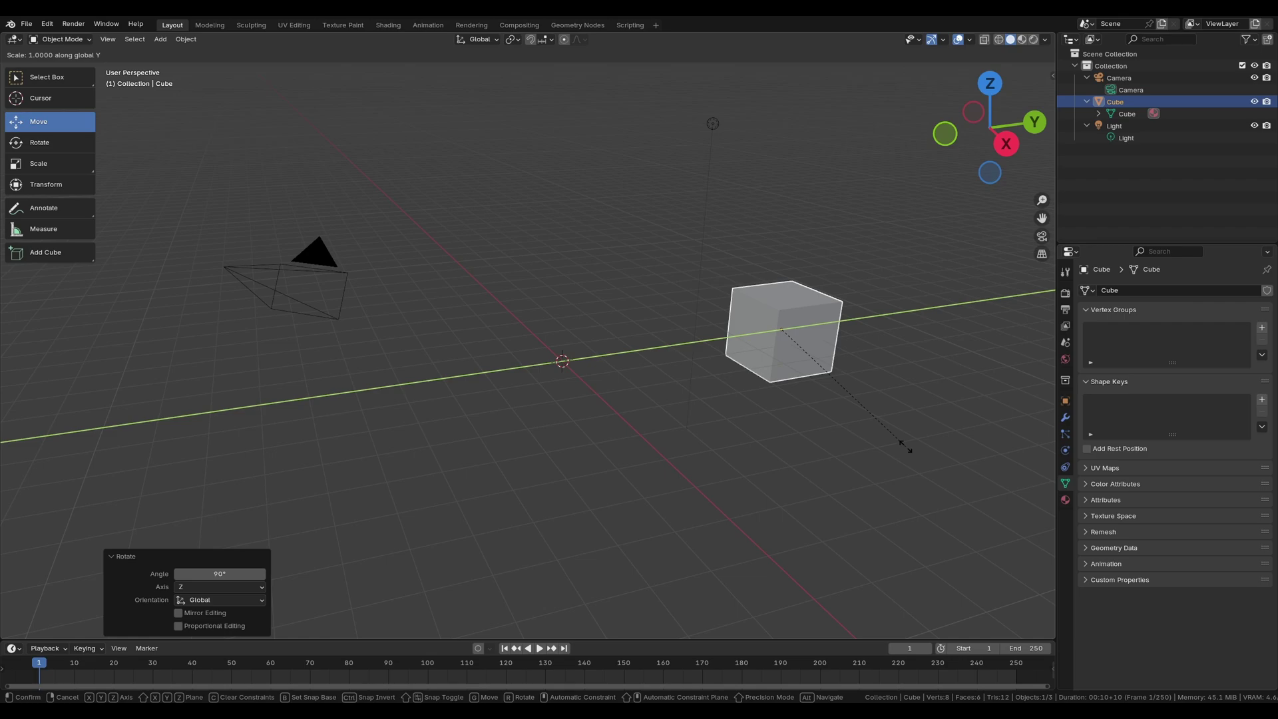
{"action": "type", "text": "1."}
{"action": "type", "text": "5"}
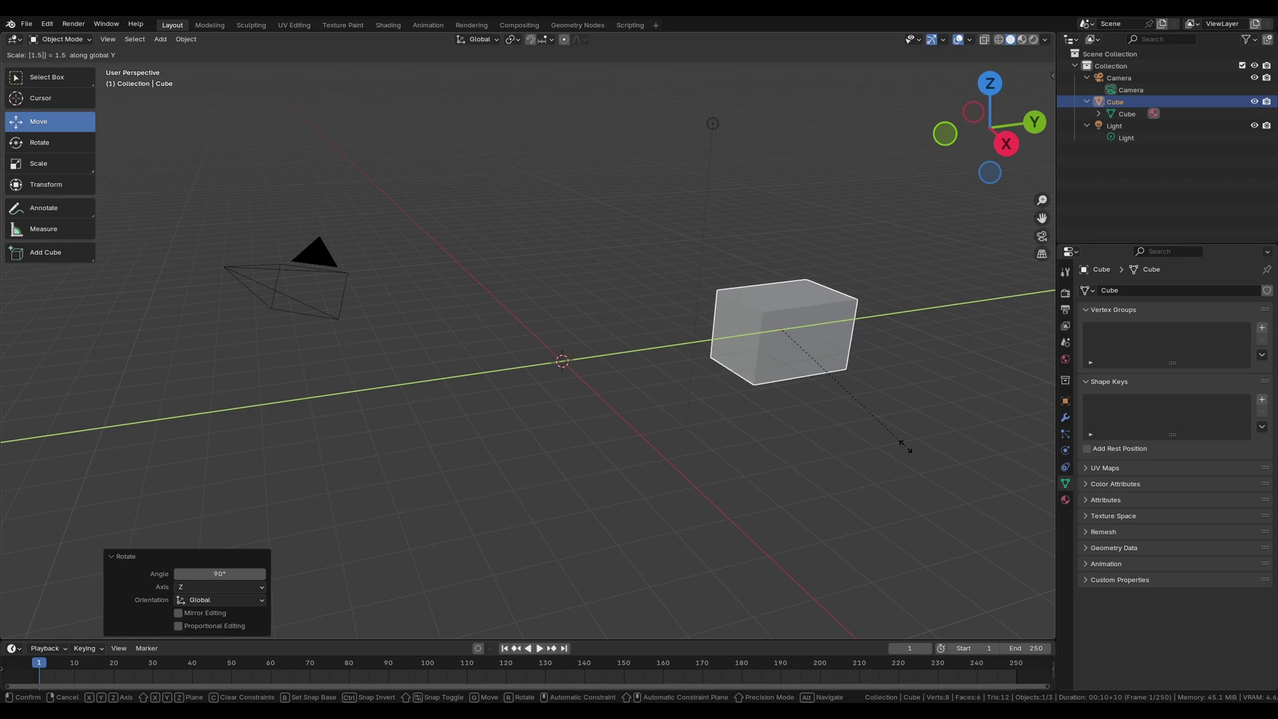
{"action": "key", "text": "Return"}
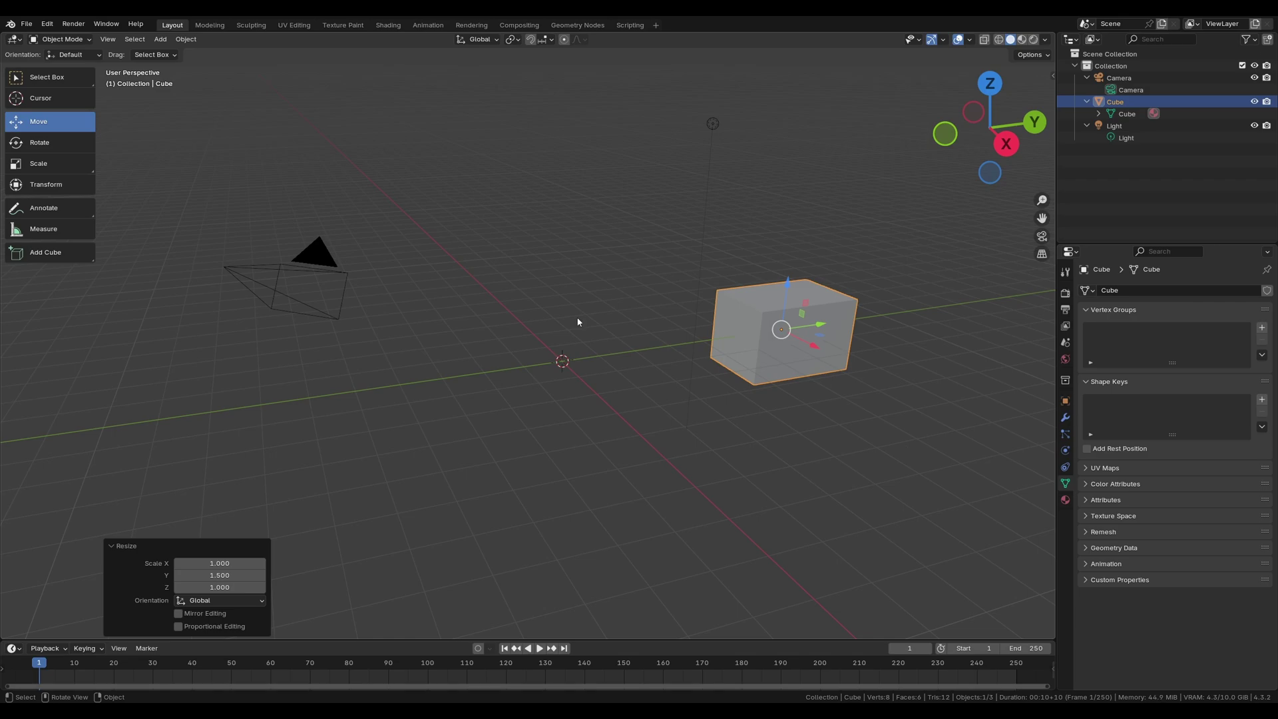
Undo the stretch and the move with Ctrl+Z, then redo both with Ctrl+Shift+Z.
{"action": "key", "text": "ctrl"}
{"action": "key", "text": "ctrl+z"}
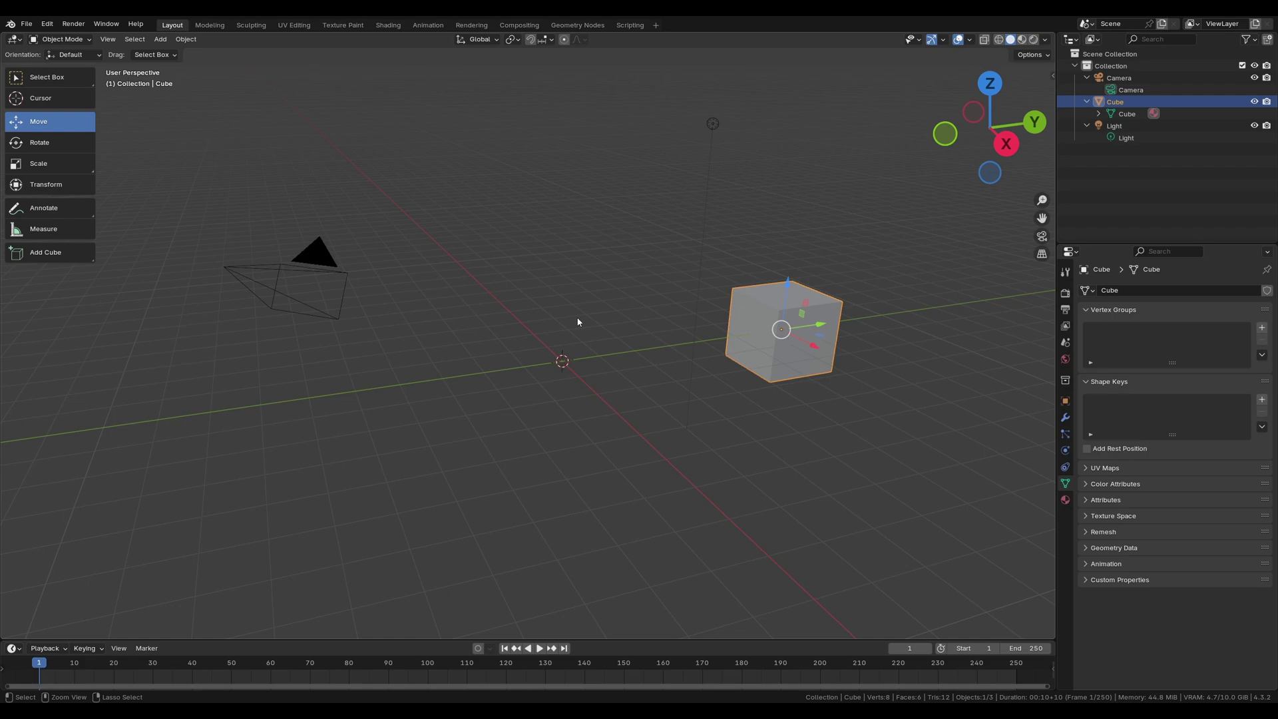
{"action": "key", "text": "ctrl+z"}
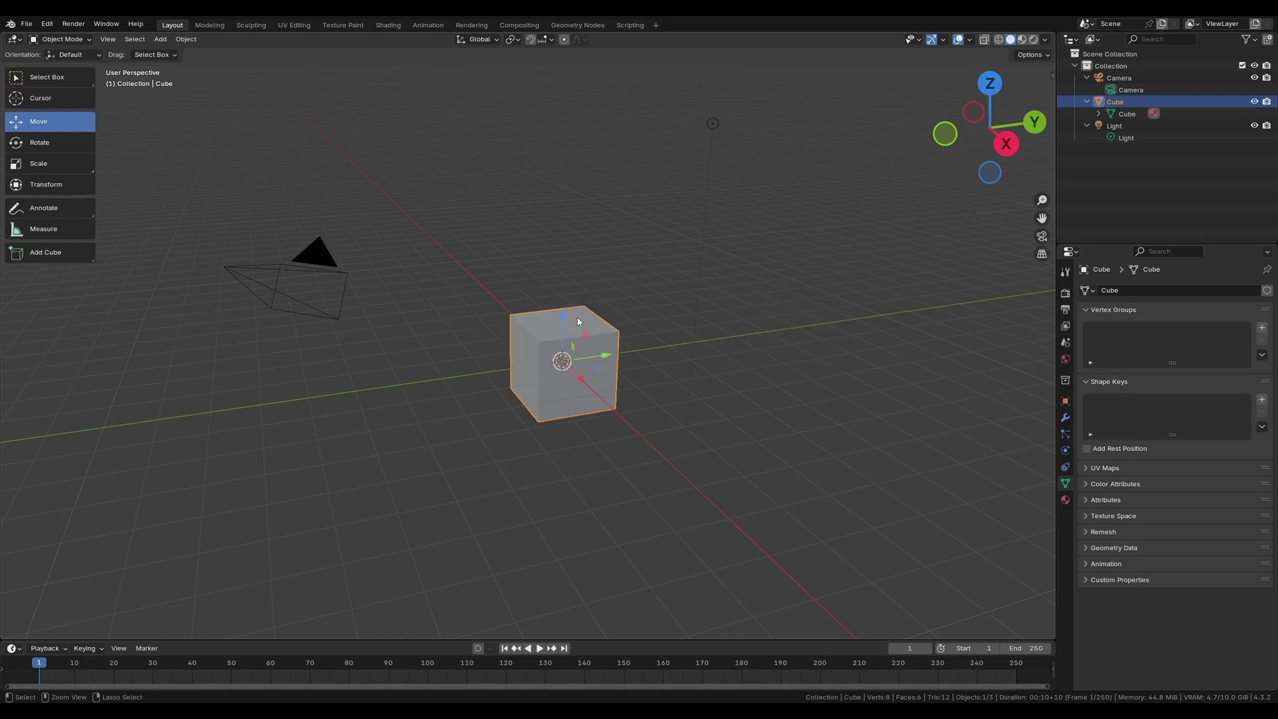
{"action": "key", "text": "shift"}
{"action": "key", "text": "ctrl+shift+z"}
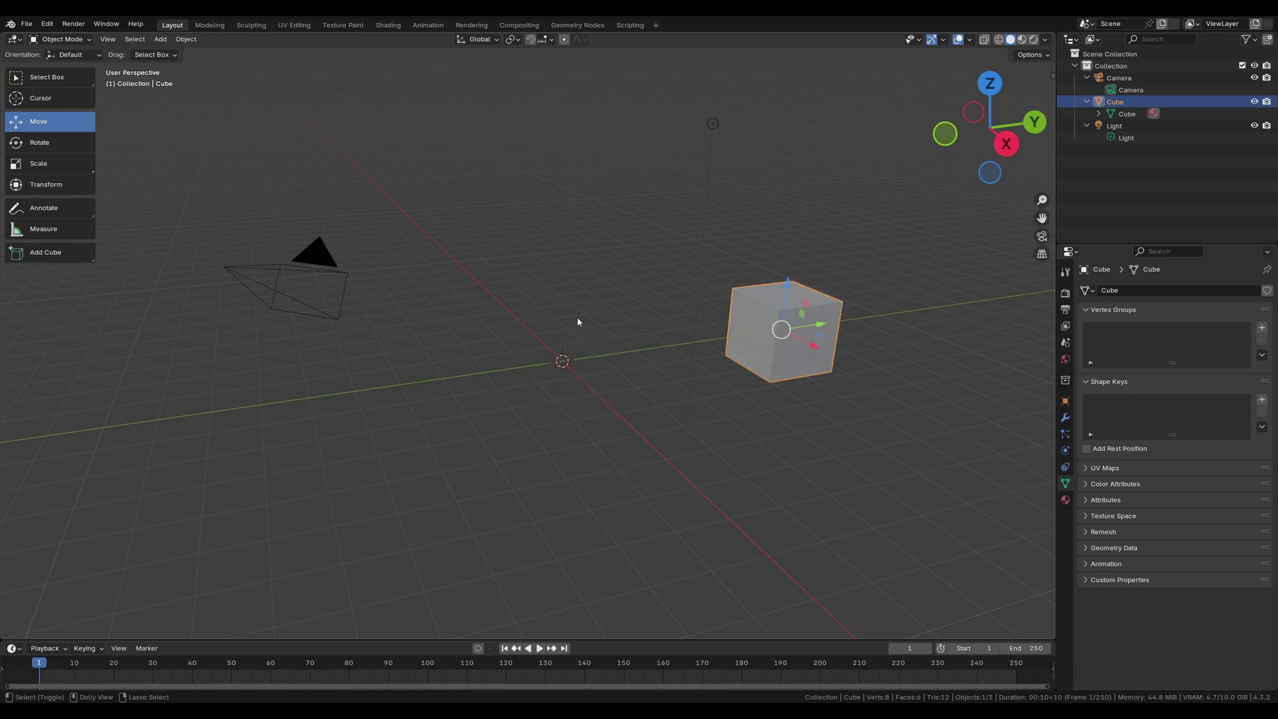
{"action": "key", "text": "ctrl+shift+z"}
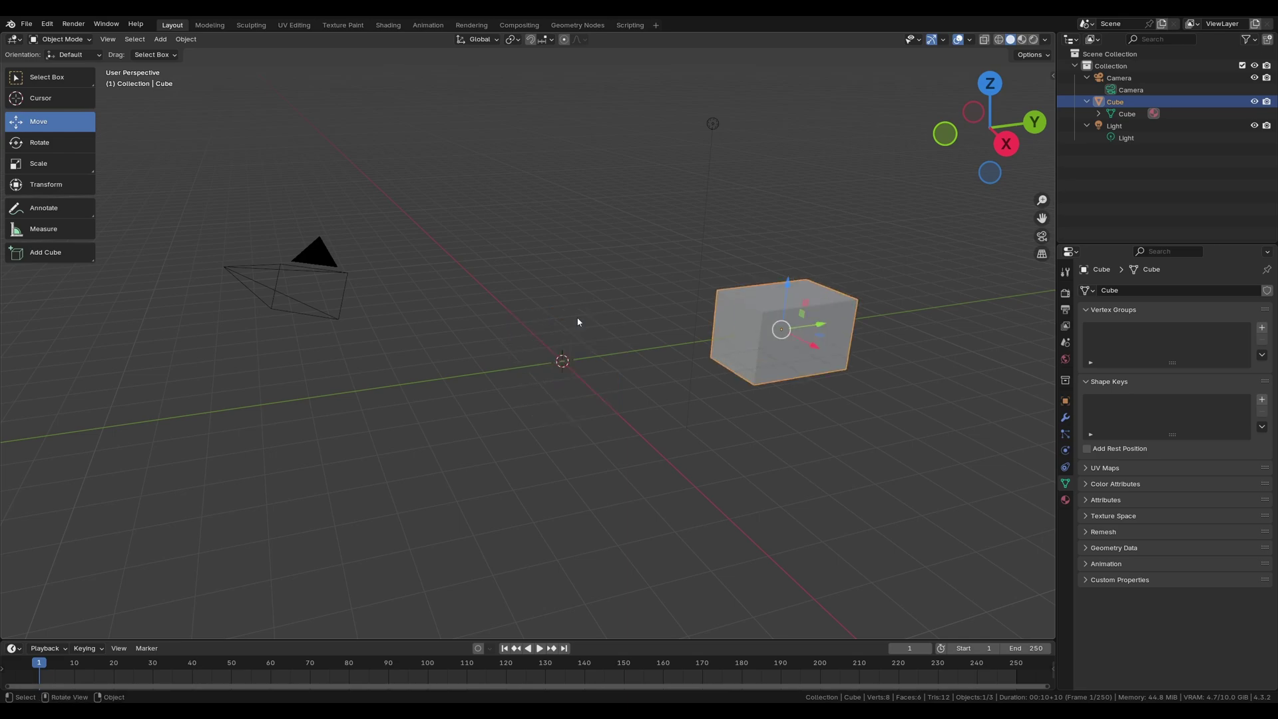
Add a new mesh cube at the origin, return to Object Mode, and grab the stretched cube.
{"action": "key", "text": "shift+a"}
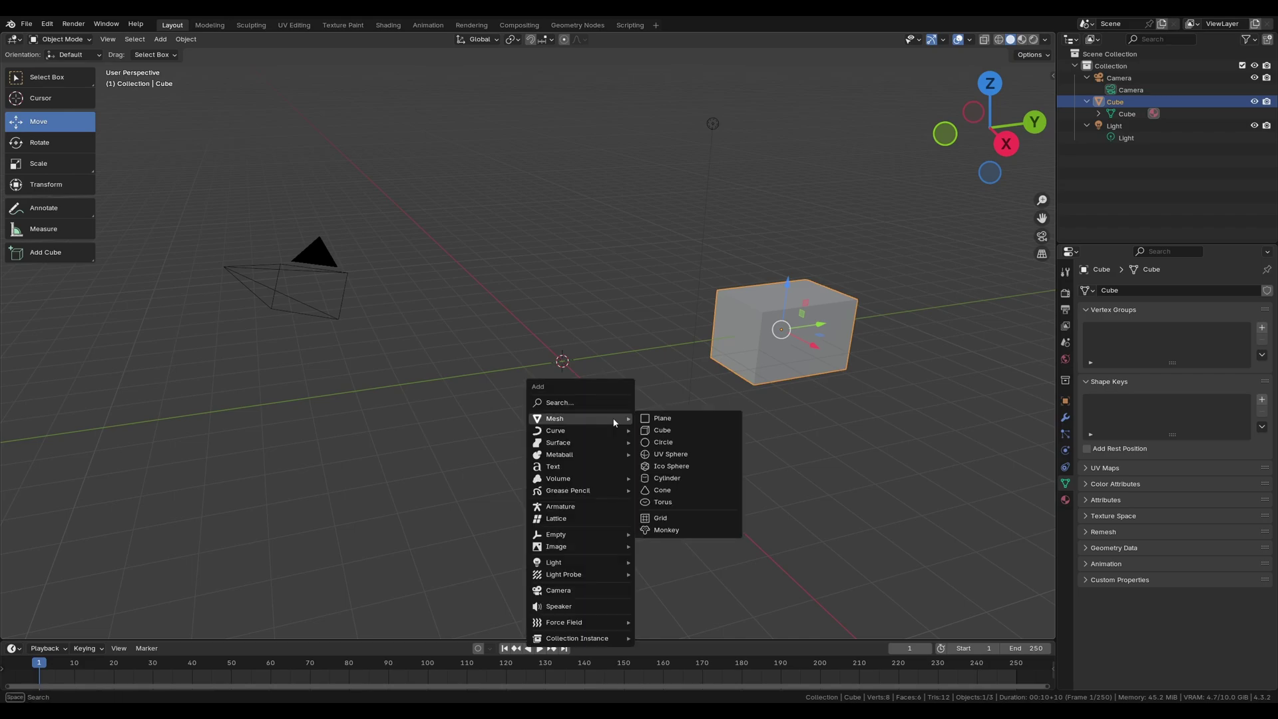
{"action": "left_click", "coordinate": [657, 427]}
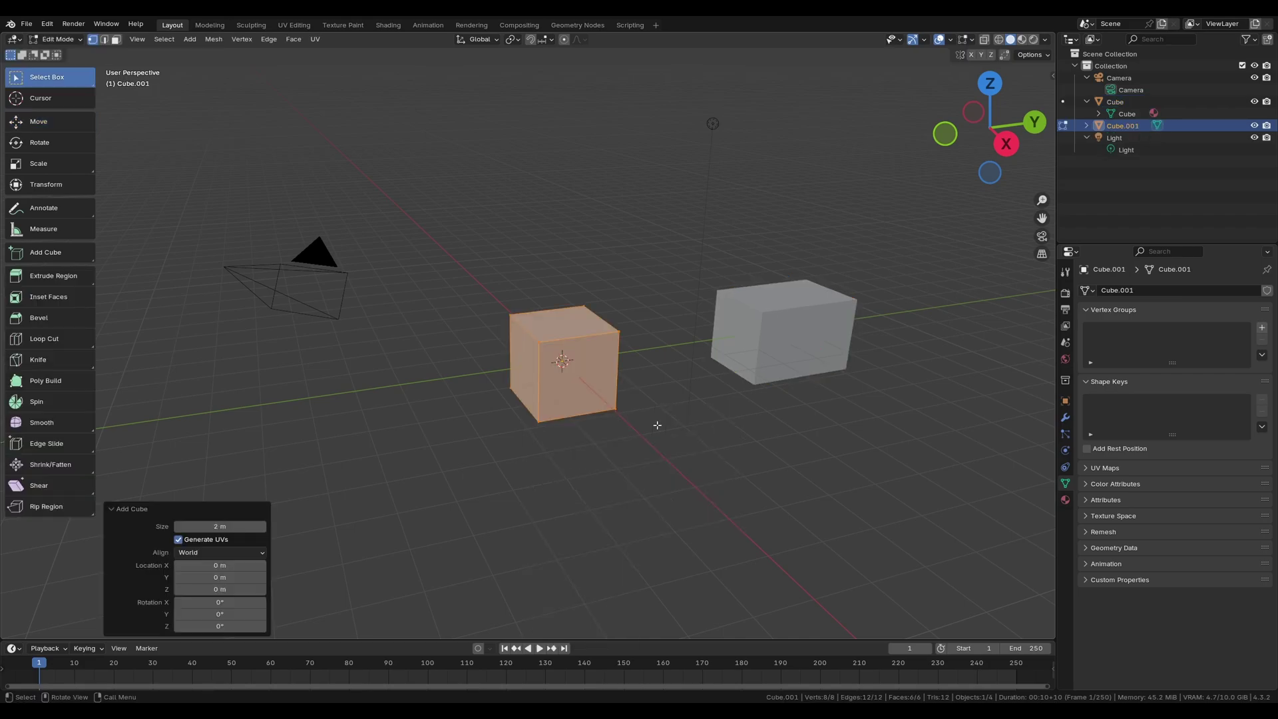
{"action": "key", "text": "Tab"}
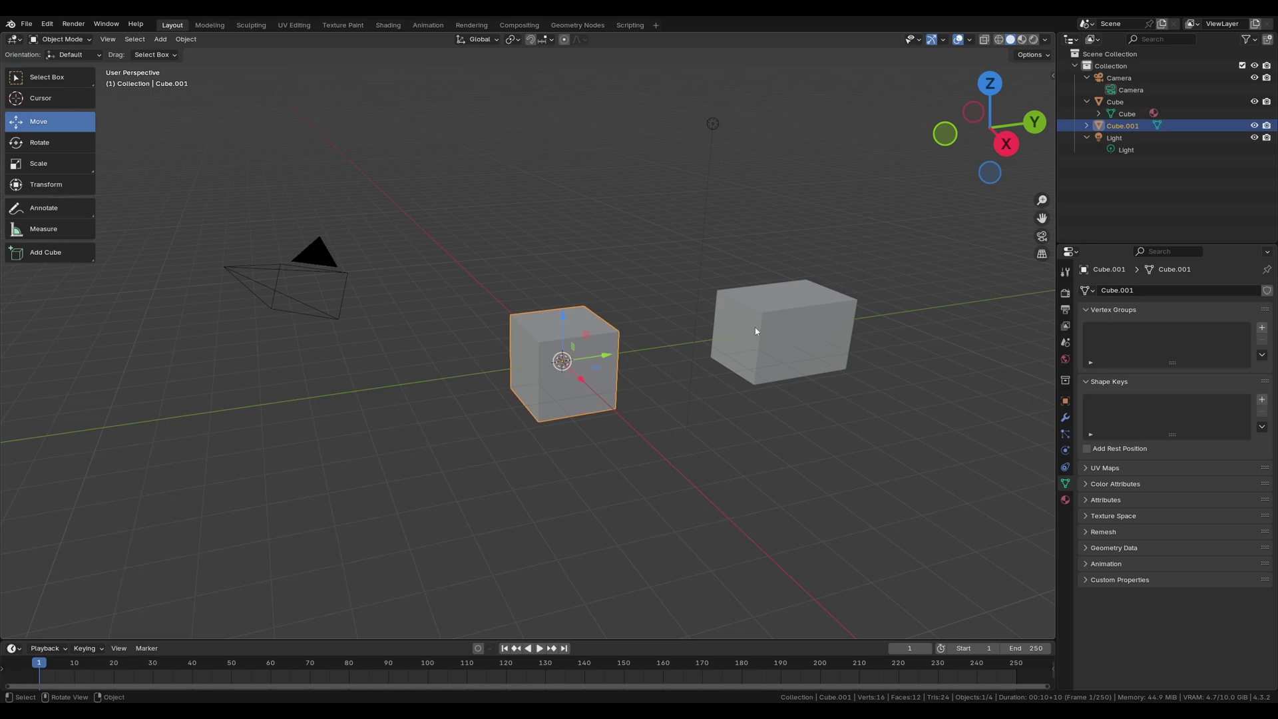
{"action": "left_click", "coordinate": [755, 330]}
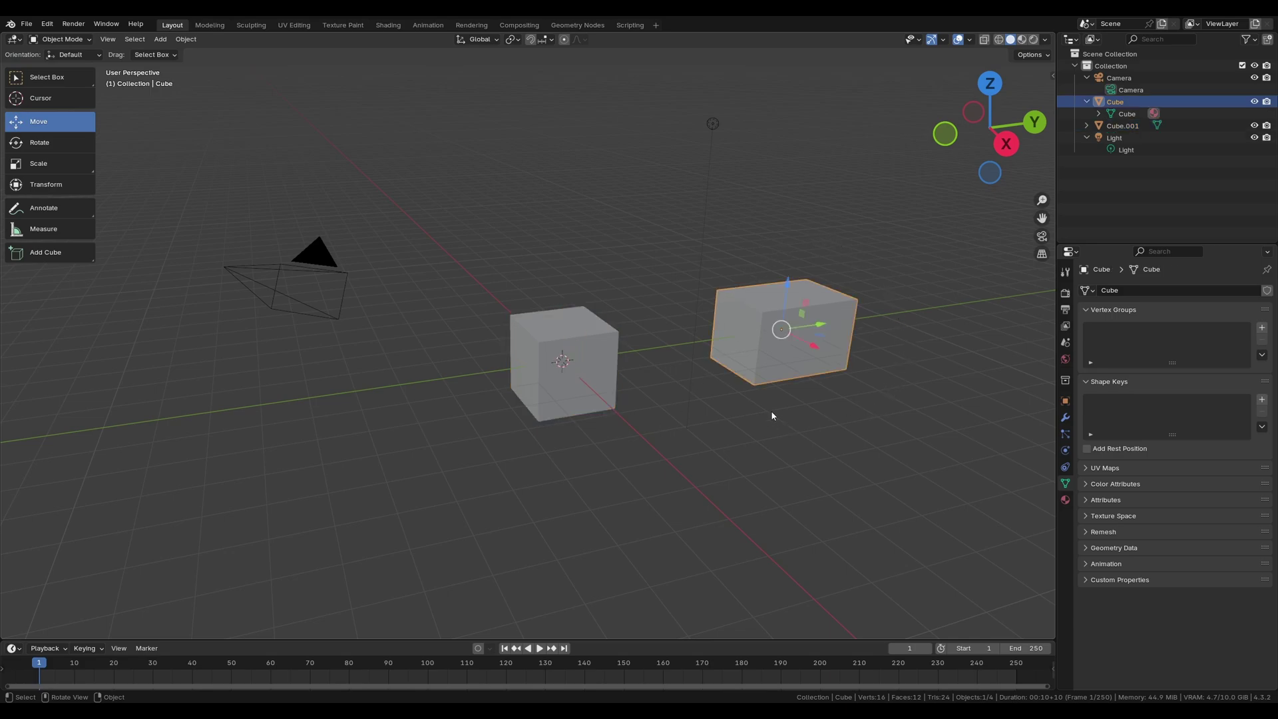
{"action": "key", "text": "g"}
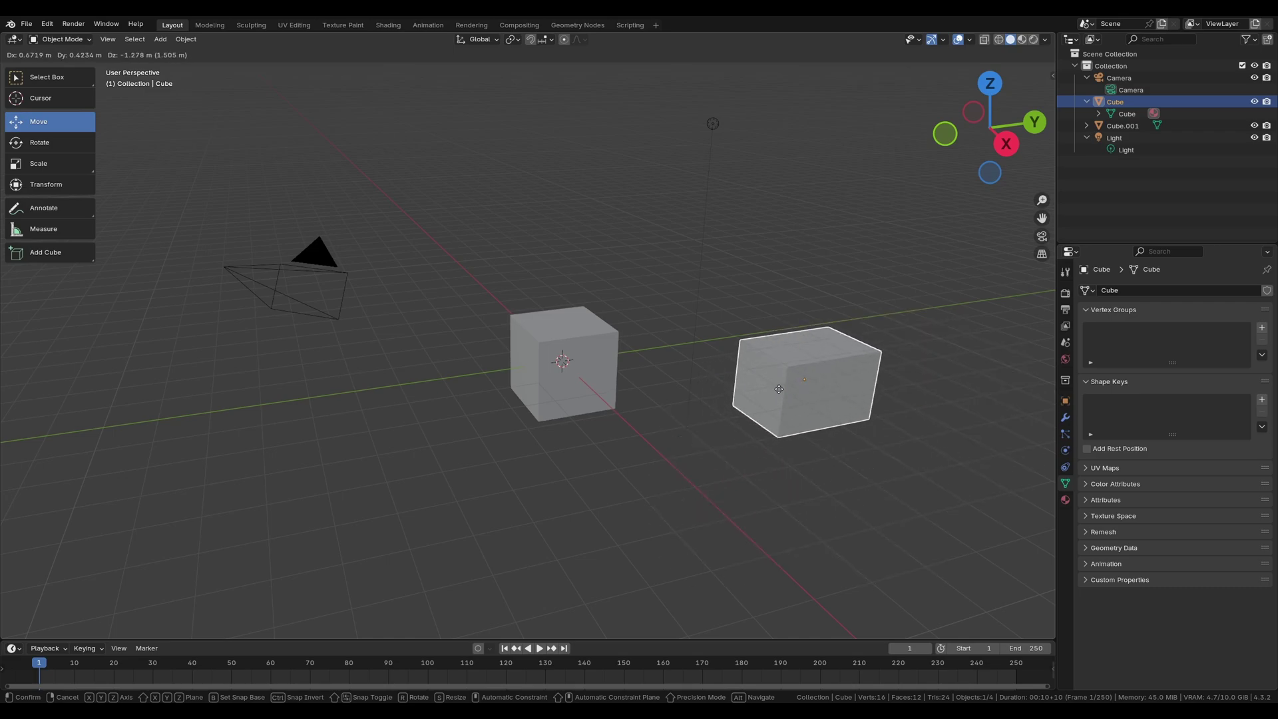
Snap the stretched cube corner-to-corner against Cube.001, shifting it 2 m on X and −4 m on Y.
{"action": "key", "text": "ctrl"}
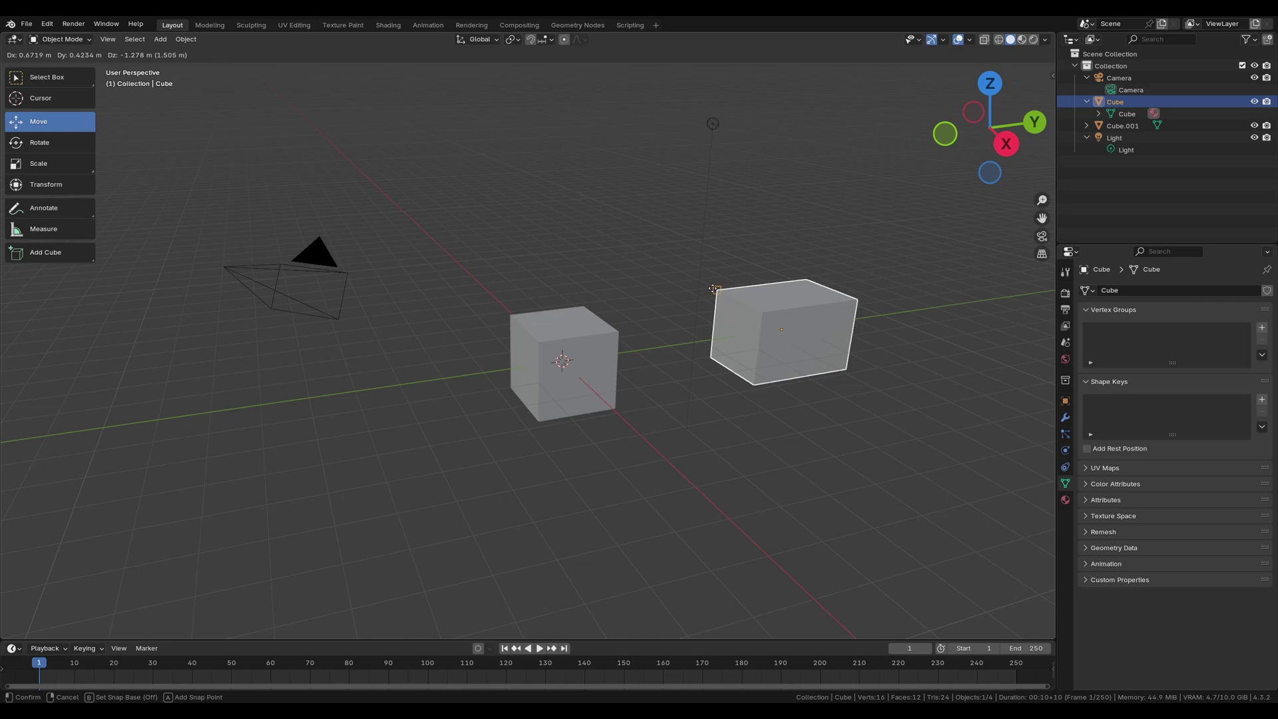
{"action": "left_click", "coordinate": [713, 288]}
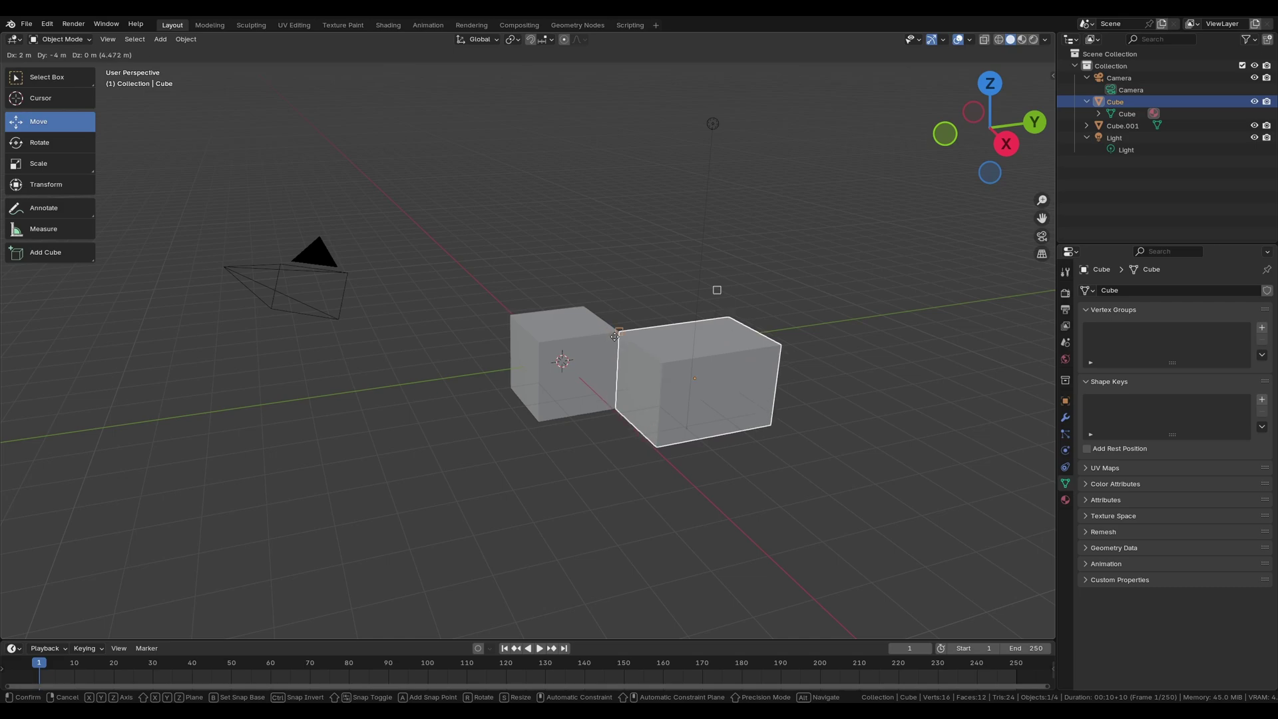
{"action": "left_click", "coordinate": [614, 336]}
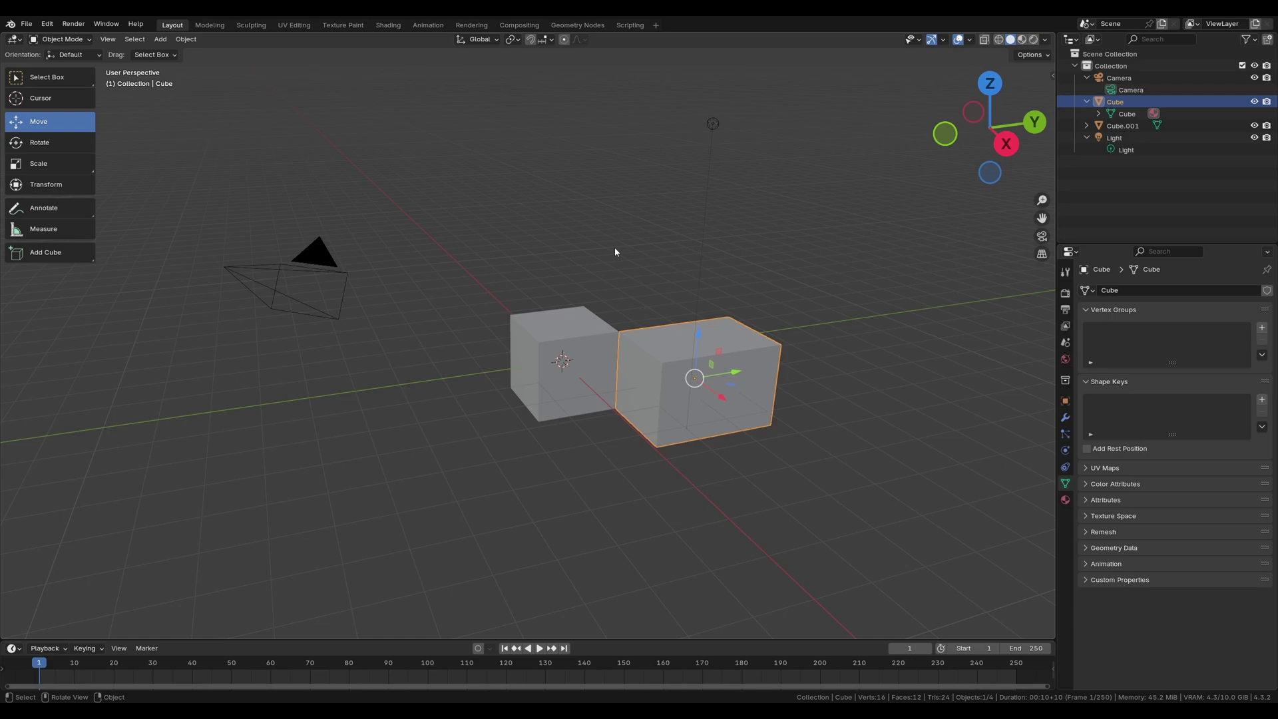
Show the stretched cube's transform values in Object Properties and the viewport N sidebar.
{"action": "left_click", "coordinate": [1099, 101]}
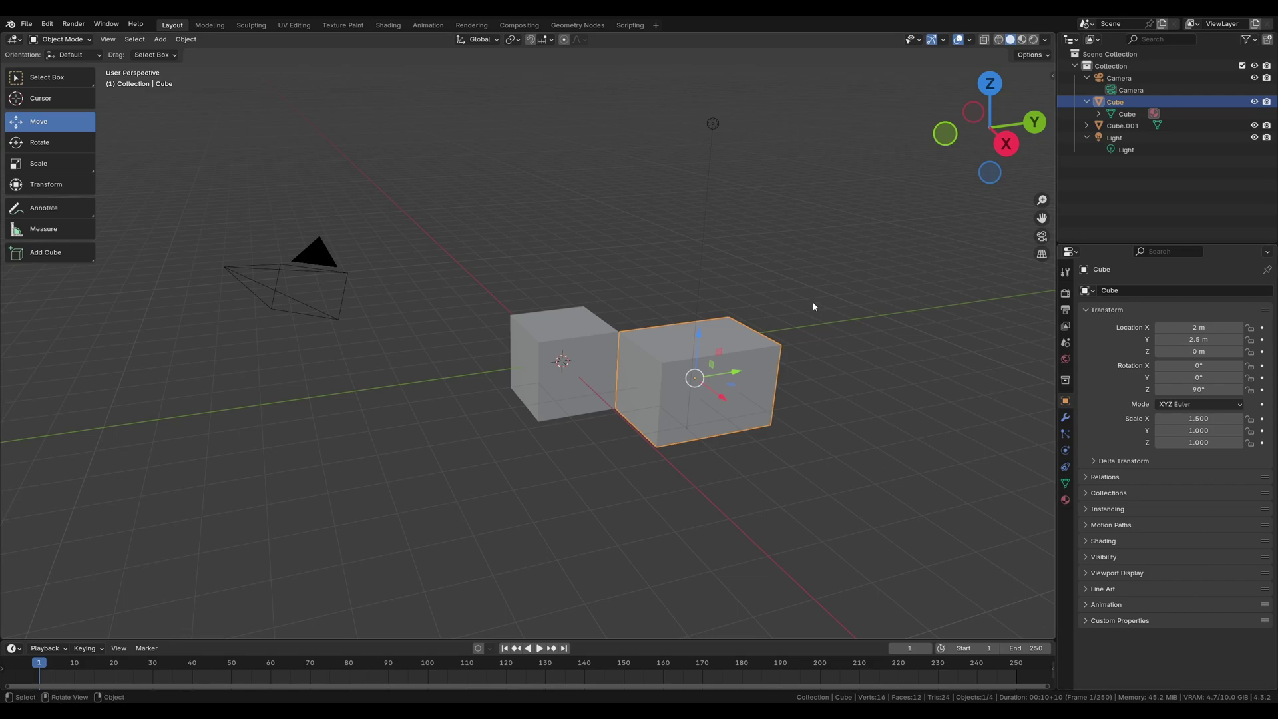
{"action": "key", "text": "n"}
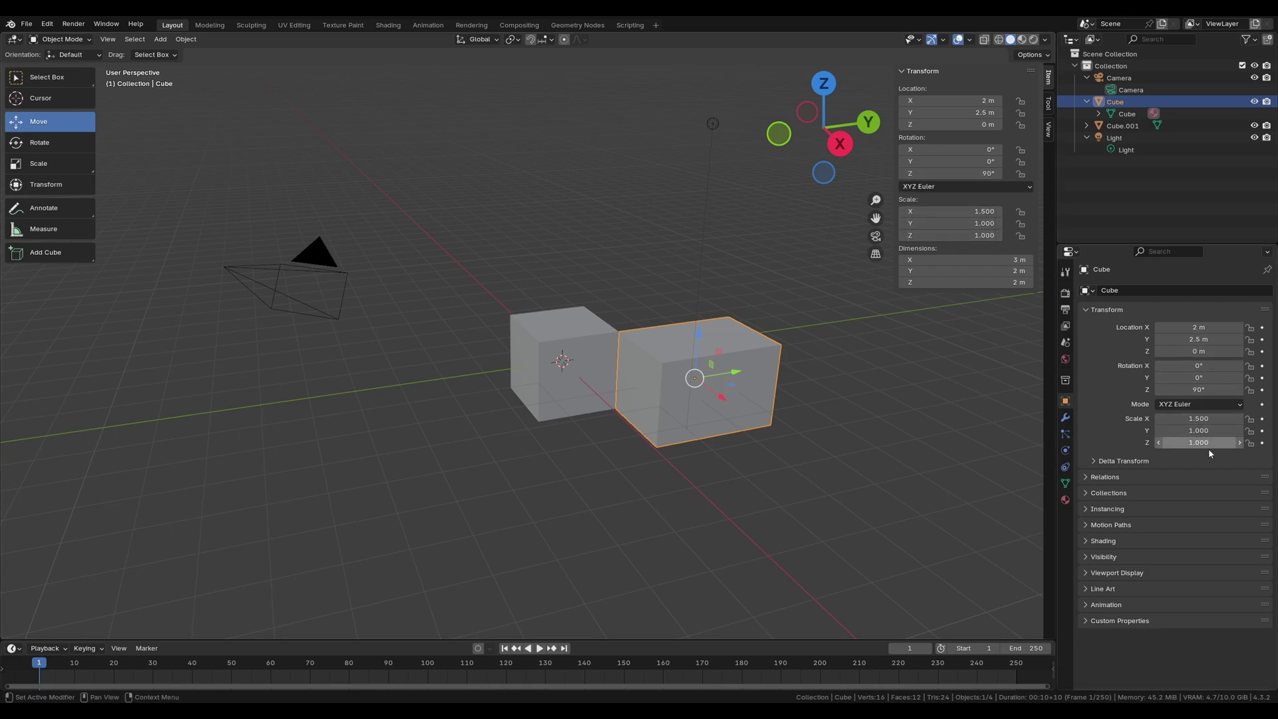
Lock the cube's Location Y and Location Z in the sidebar Transform panel.
{"action": "left_click", "coordinate": [1020, 114]}
{"action": "left_click", "coordinate": [1022, 126]}
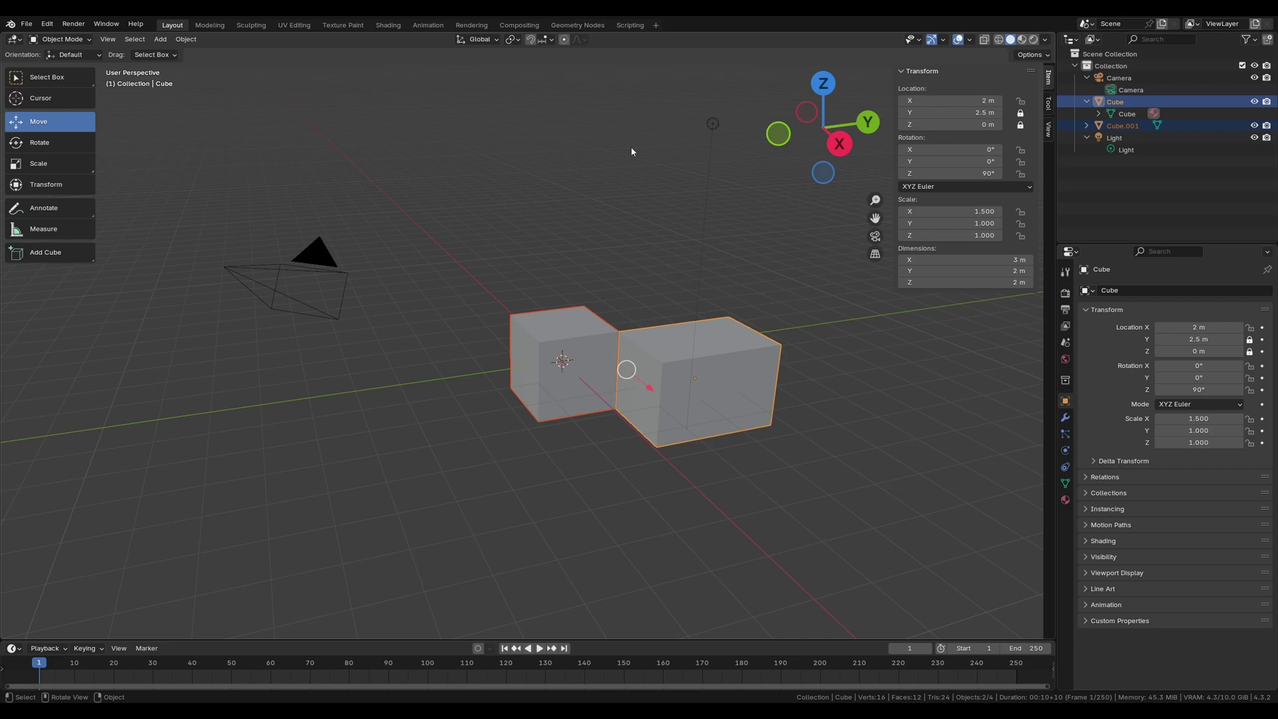
{"action": "left_click", "coordinate": [160, 41]}
{"action": "mouse_move", "coordinate": [200, 52]}
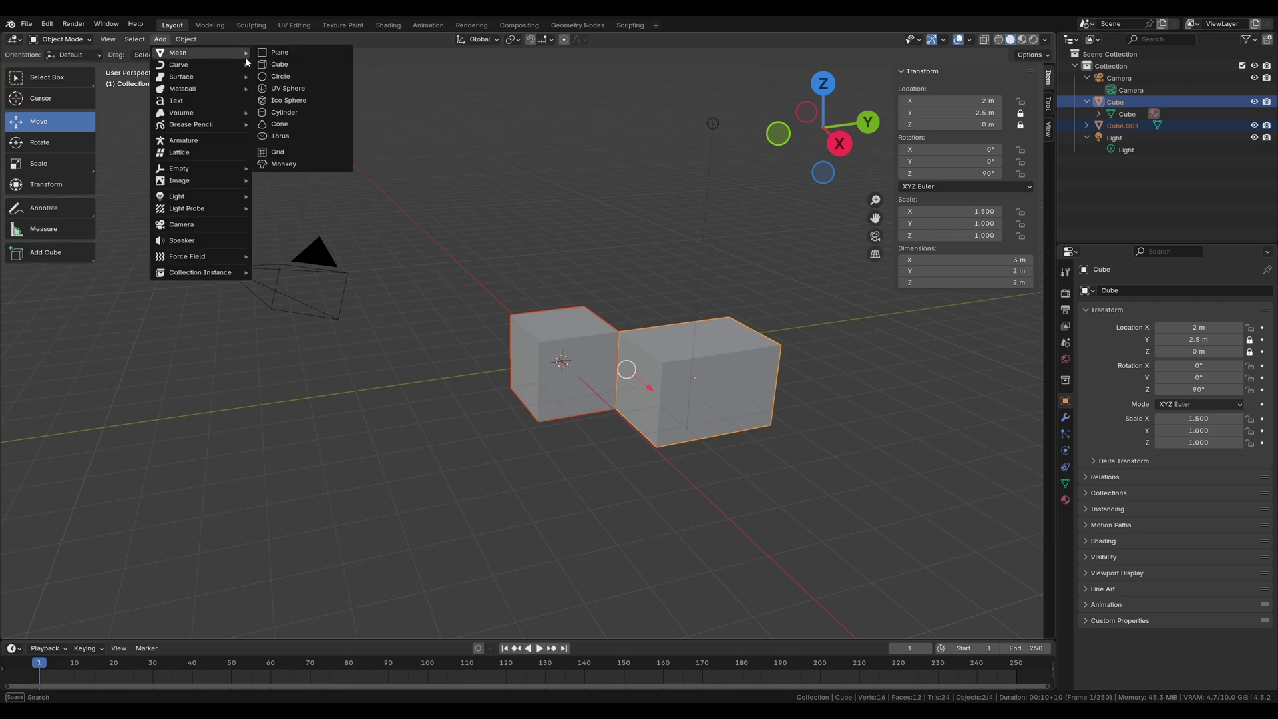